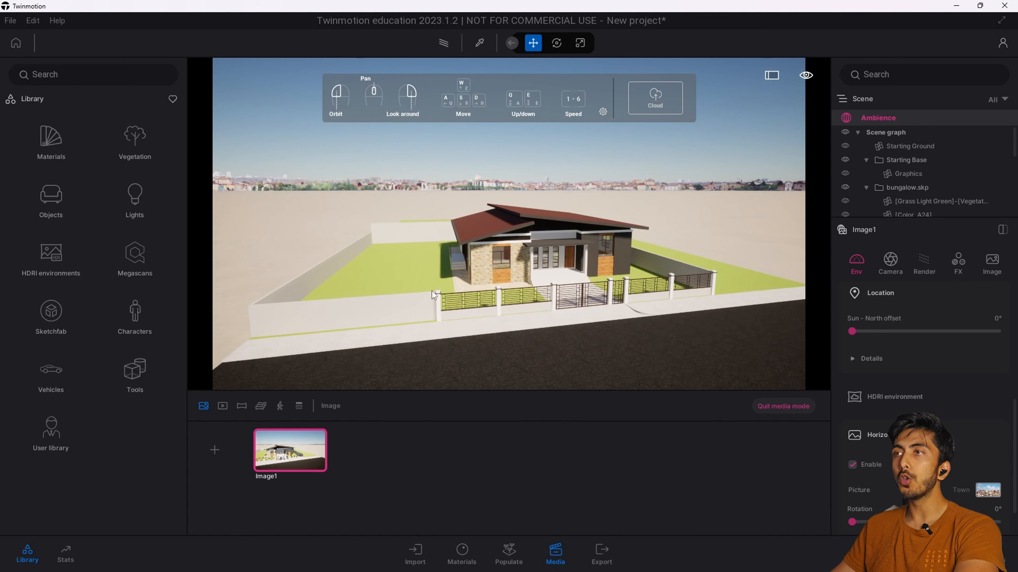
Step: Add the Flat landscape from the Vegetation library's Landscapes category to the scene around the bungalow
right_drag(398, 297, 417, 284)
scroll(398, 296, up, 1)
scroll(399, 296, down, 2)
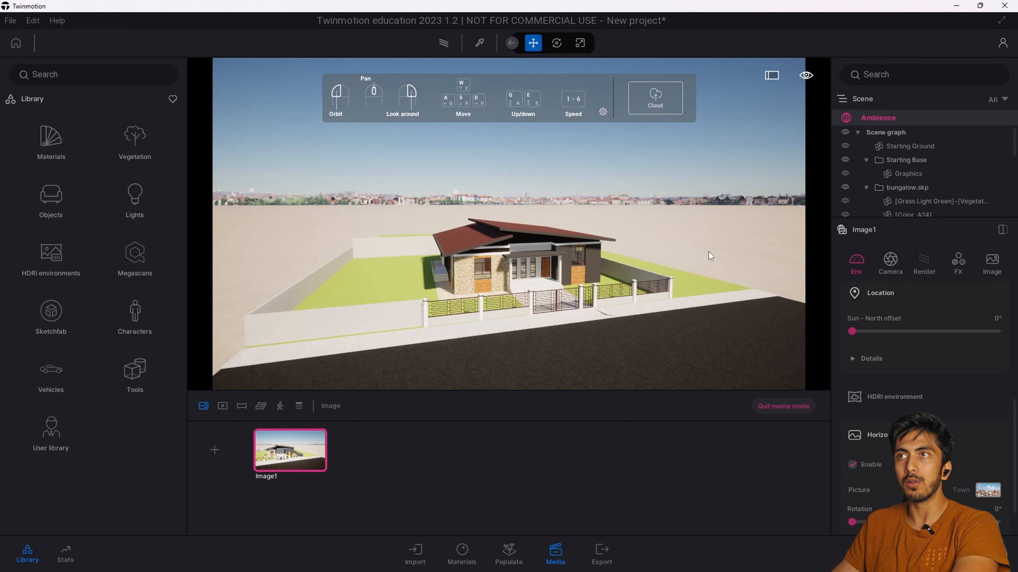
click(136, 150)
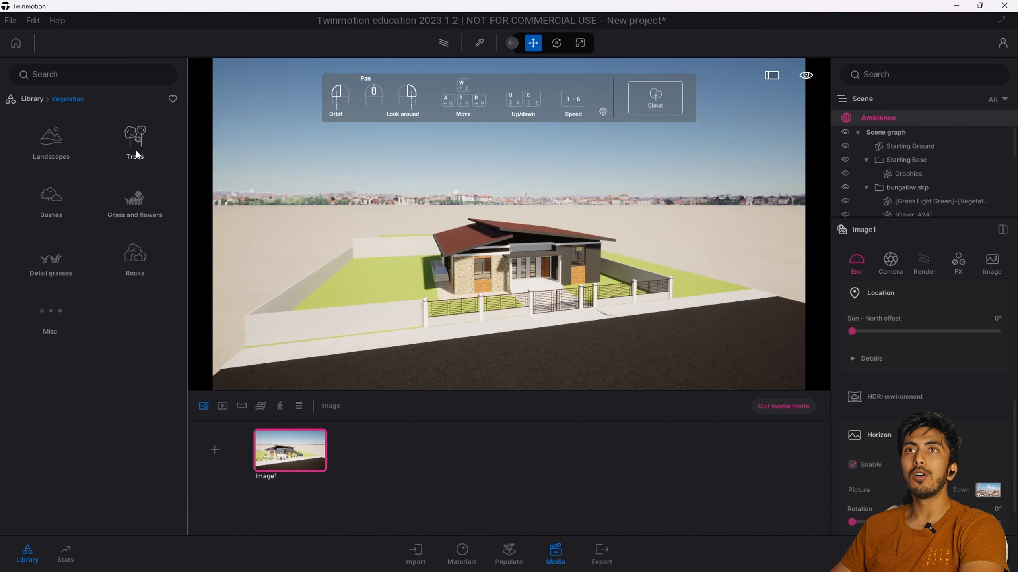
click(38, 152)
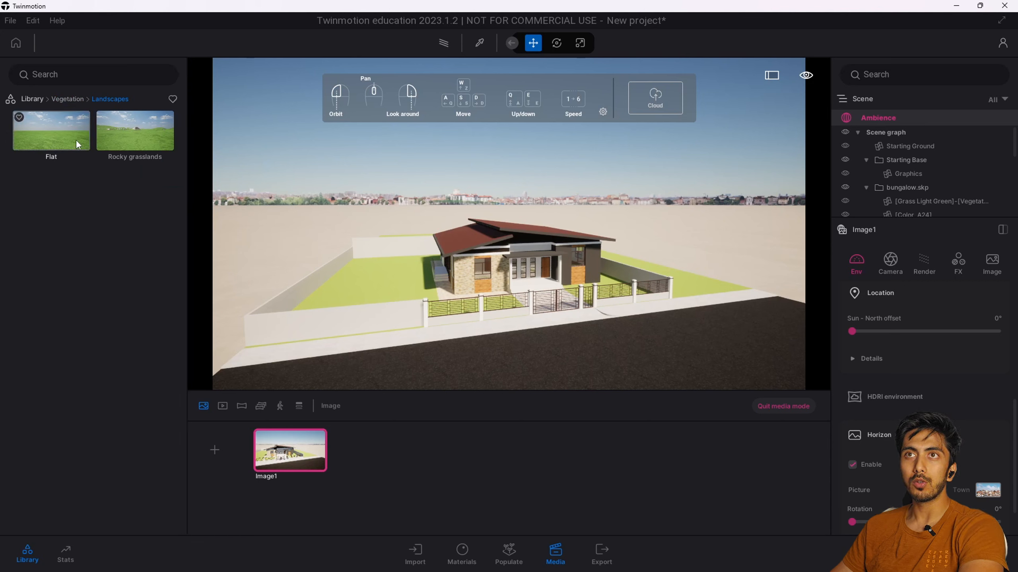
drag(68, 137, 291, 222)
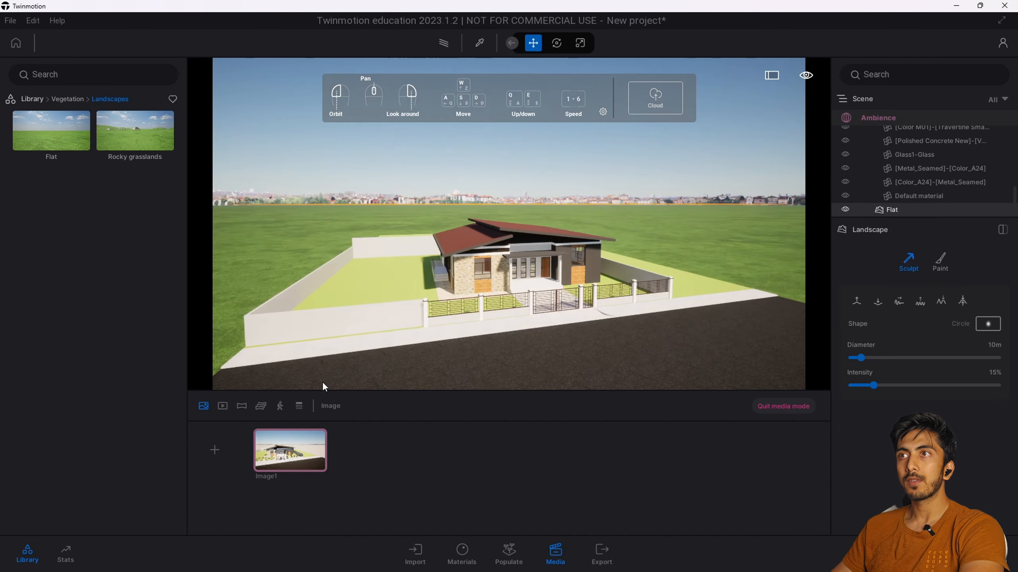
Step: Show the library's Trees category and activate Paint mode for foliage population
click(68, 100)
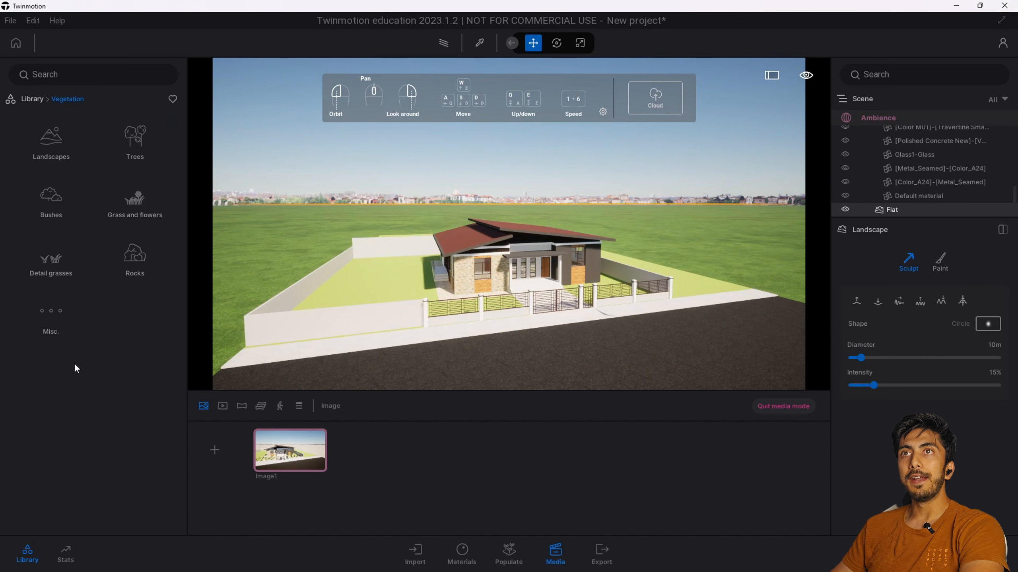
click(505, 561)
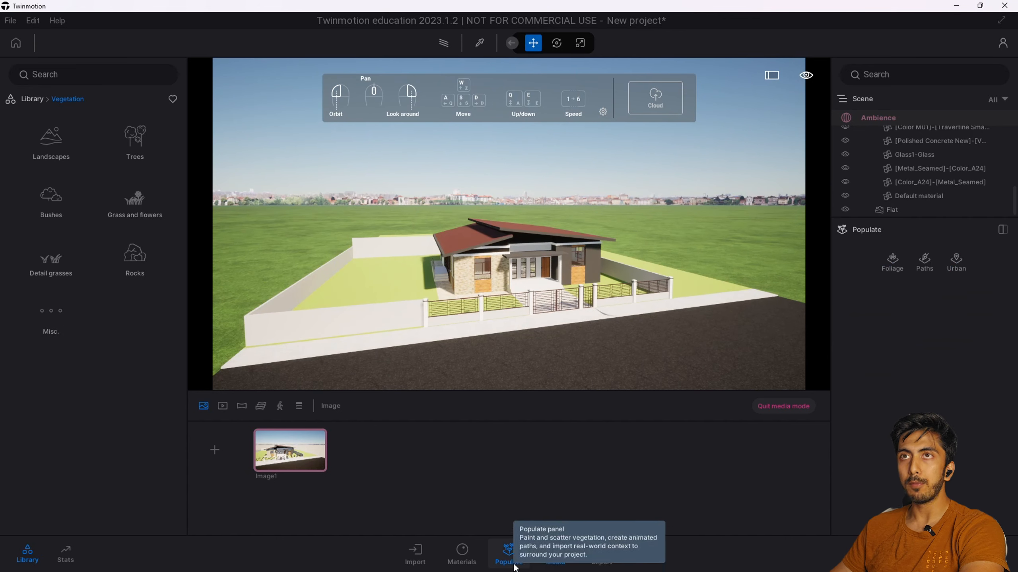
click(128, 148)
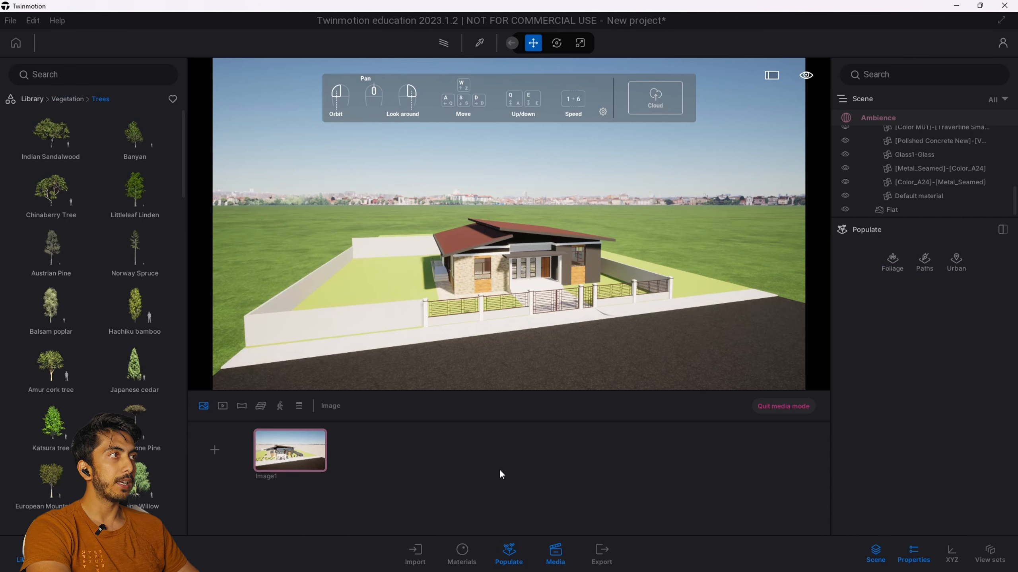
click(897, 265)
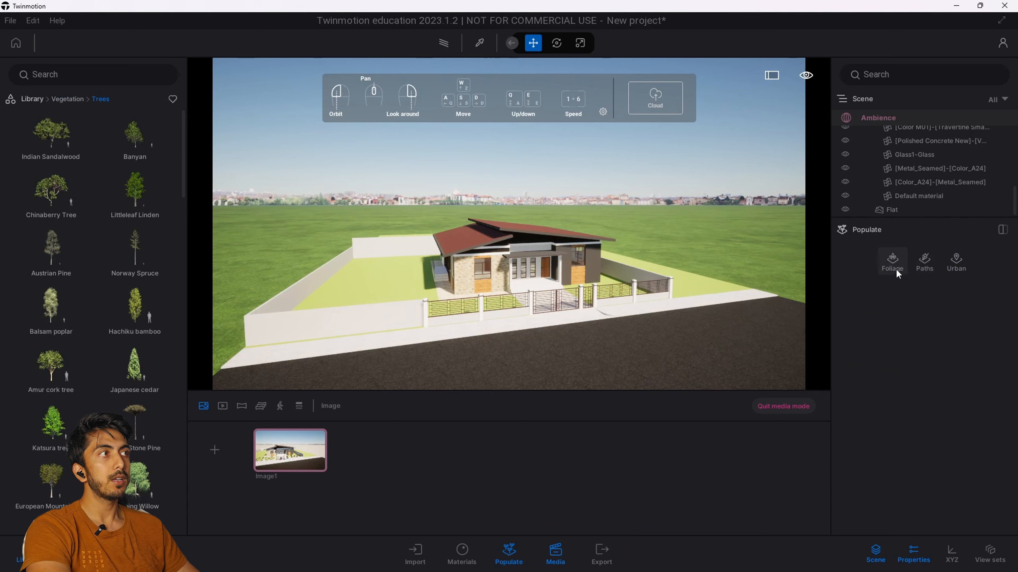
click(912, 302)
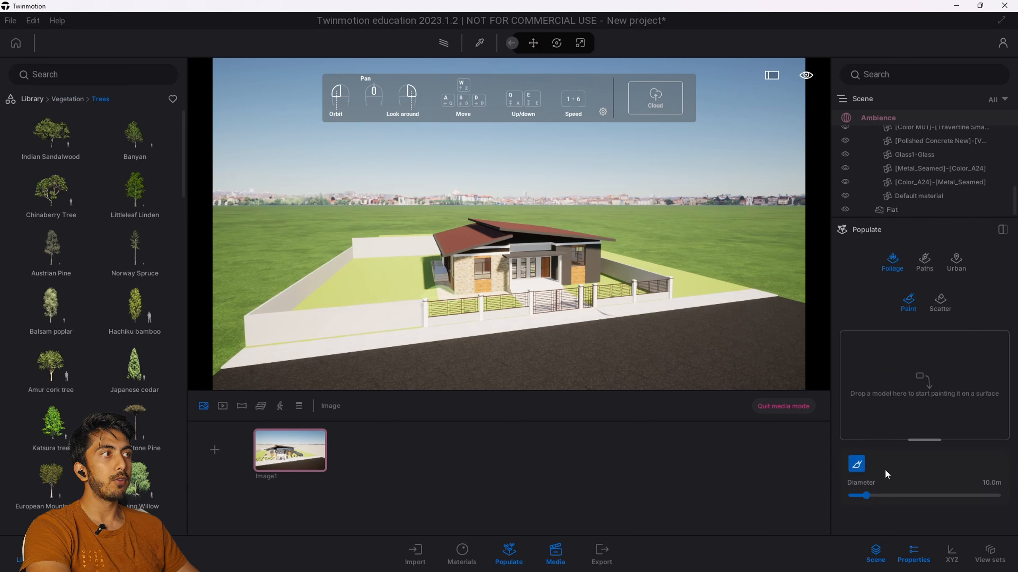
Step: Load the foliage paint palette with Indian Sandalwood twice and Amur cork tree once
mouse_move(60, 134)
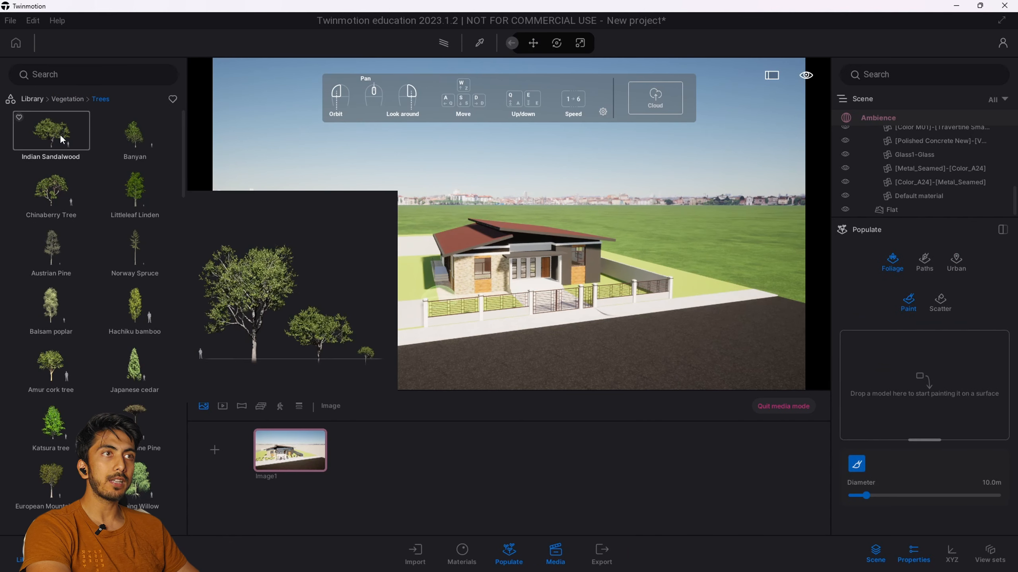
mouse_move(61, 137)
mouse_down()
mouse_move(960, 365)
mouse_move(960, 381)
mouse_up()
mouse_move(48, 188)
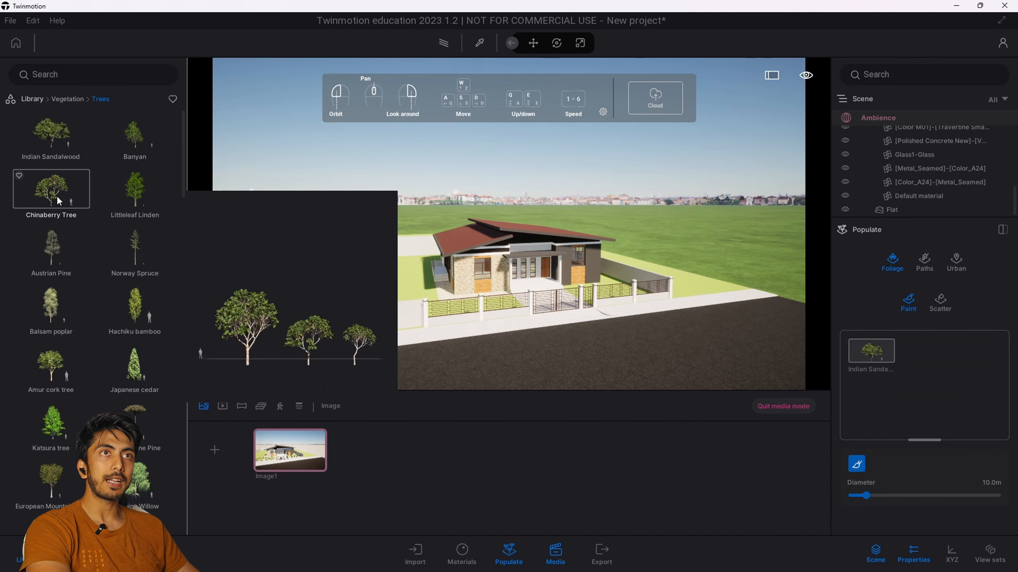
mouse_move(63, 143)
mouse_down()
mouse_move(237, 214)
mouse_move(914, 377)
mouse_up()
mouse_move(100, 208)
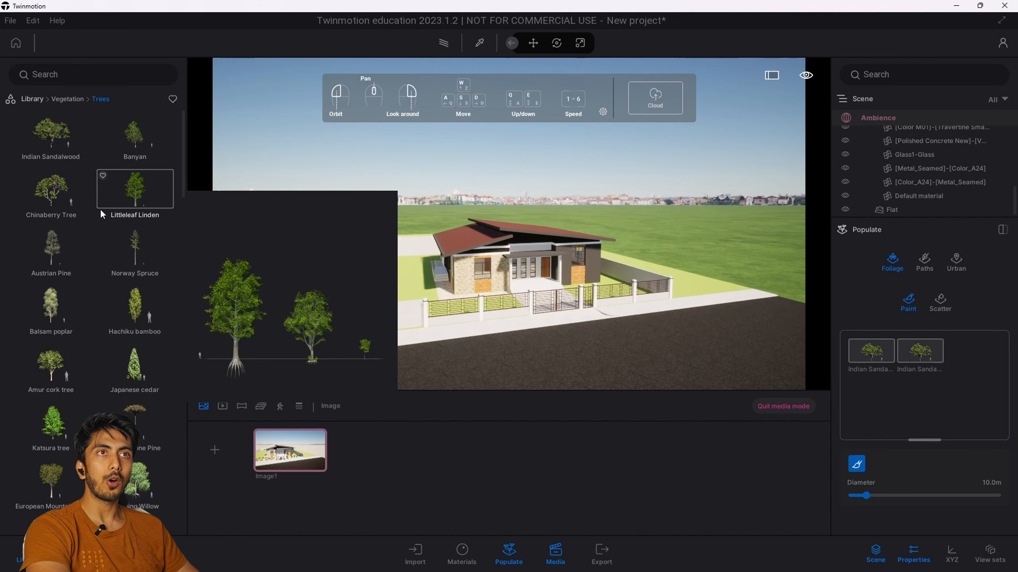
mouse_move(135, 477)
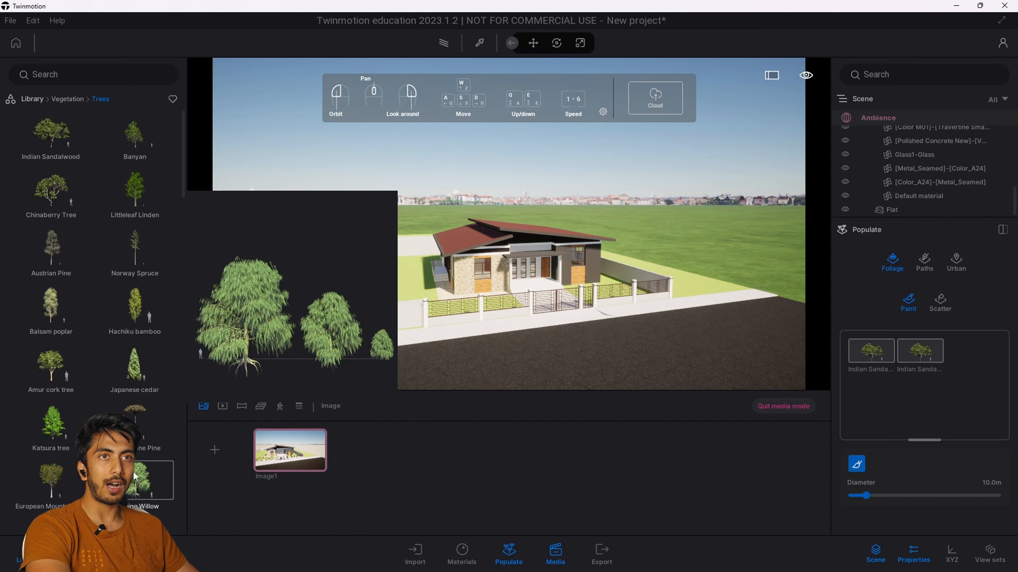
drag(56, 365, 895, 416)
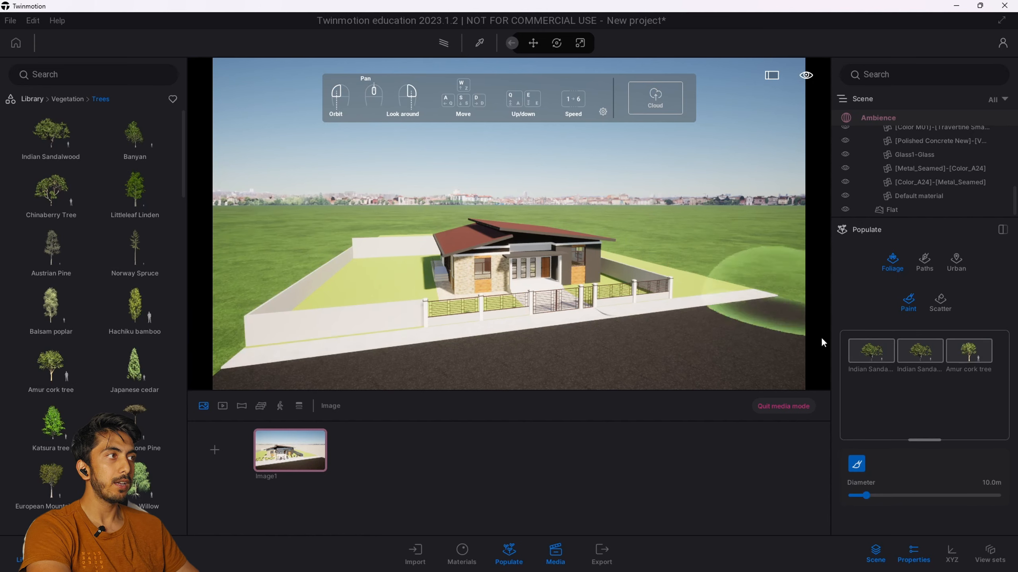
Step: Set the brush diameter to 23.7 m and paint trees on the grass along both sides and behind the bungalow plot
drag(866, 495, 886, 496)
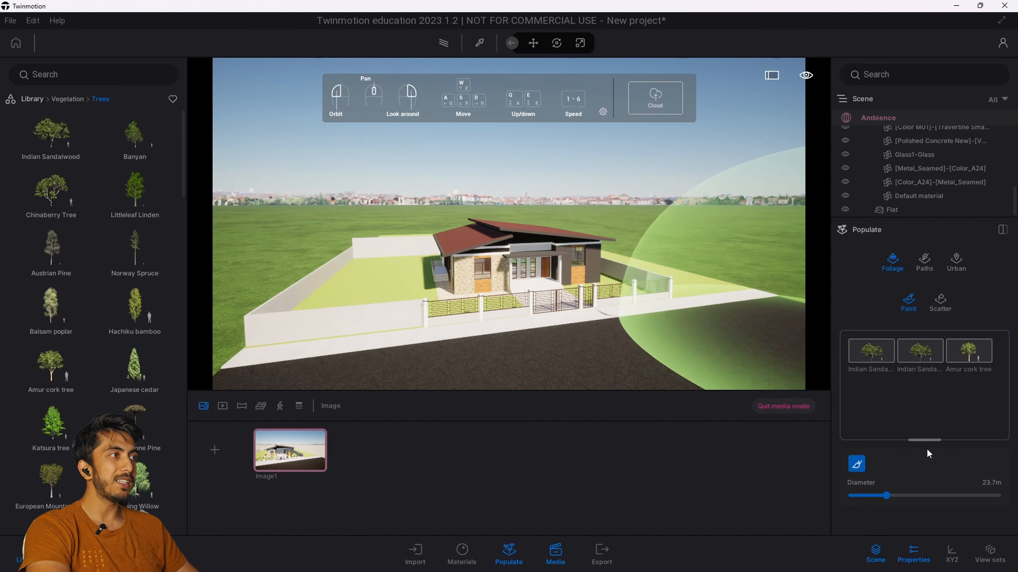
mouse_move(738, 259)
mouse_down()
mouse_move(690, 232)
mouse_move(620, 243)
mouse_move(721, 274)
mouse_up()
mouse_move(378, 229)
mouse_down()
mouse_move(318, 244)
mouse_move(321, 223)
mouse_move(376, 237)
mouse_move(443, 229)
mouse_up()
key(q)
right_drag(420, 205, 380, 199)
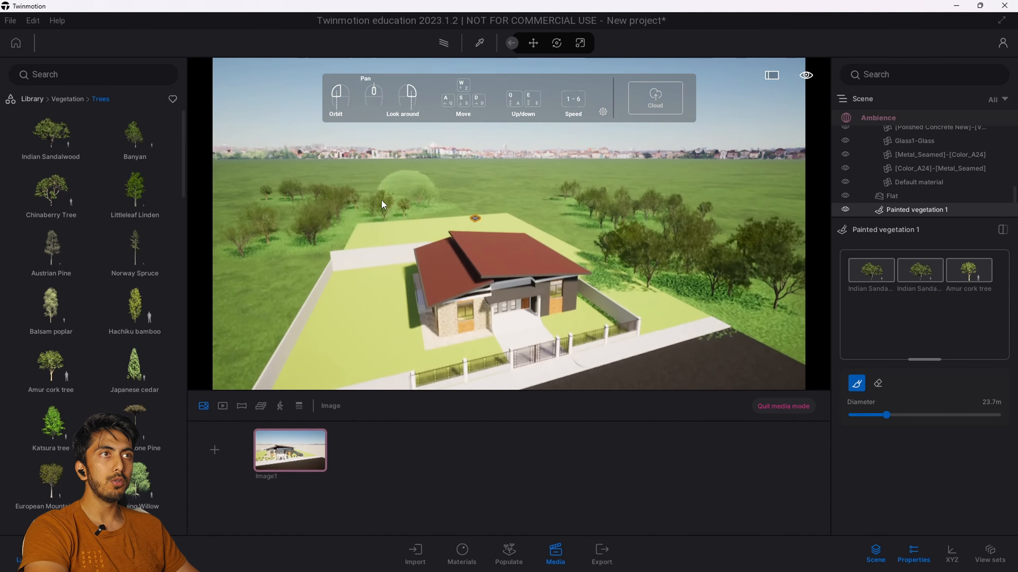
mouse_move(381, 199)
mouse_down()
mouse_move(373, 238)
mouse_move(564, 235)
mouse_move(243, 276)
mouse_move(234, 312)
mouse_move(224, 310)
mouse_move(253, 224)
mouse_move(393, 208)
mouse_up()
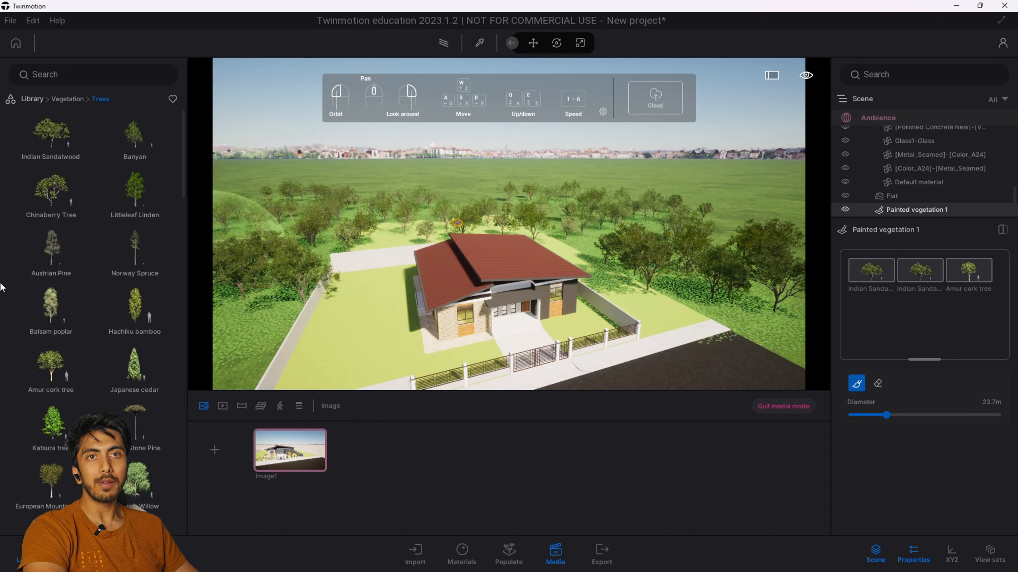
scroll(393, 253, up, 1)
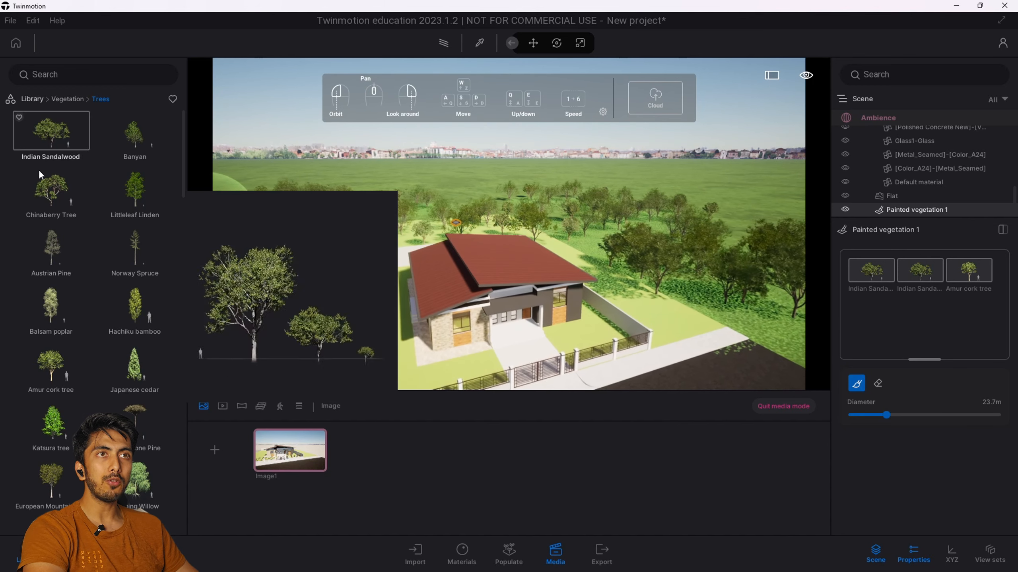
Step: Leave painting, select the painted tree group and try to shift it horizontally behind the house
key(Escape)
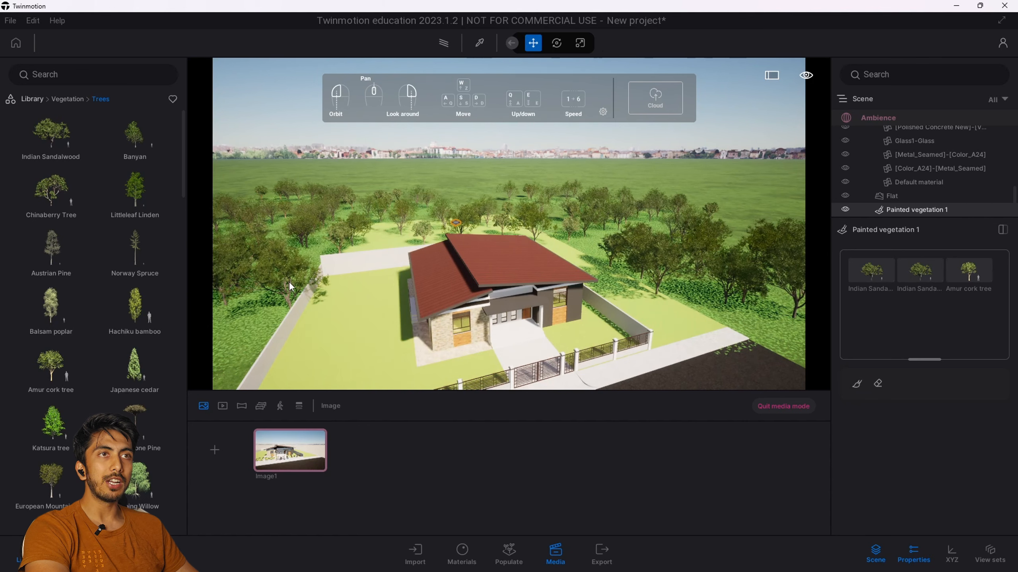
key(Escape)
click(286, 279)
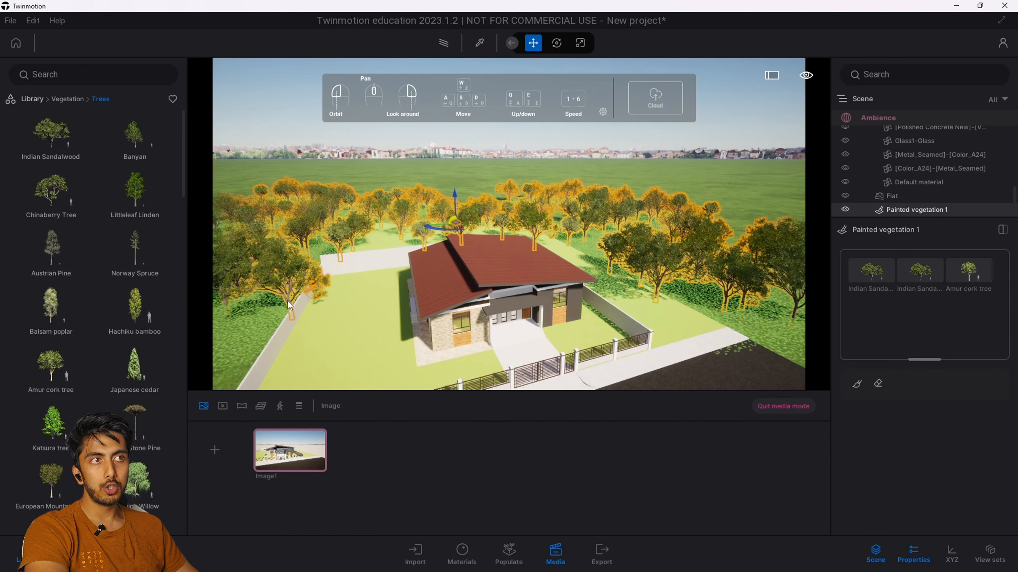
drag(446, 228, 424, 221)
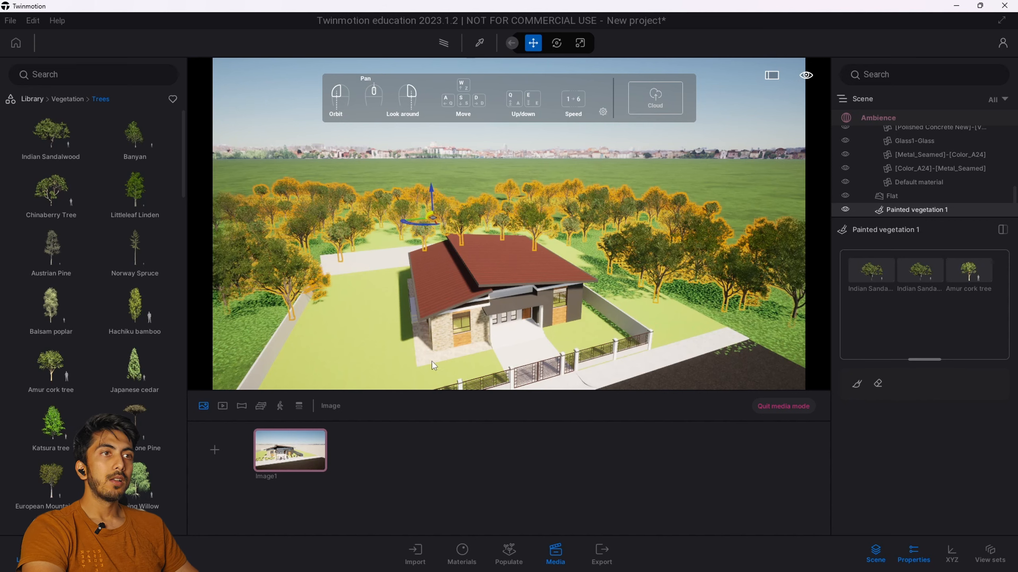
Step: Erase the painted tree overlapping the plot's side boundary wall using a 5.5 m eraser
click(877, 385)
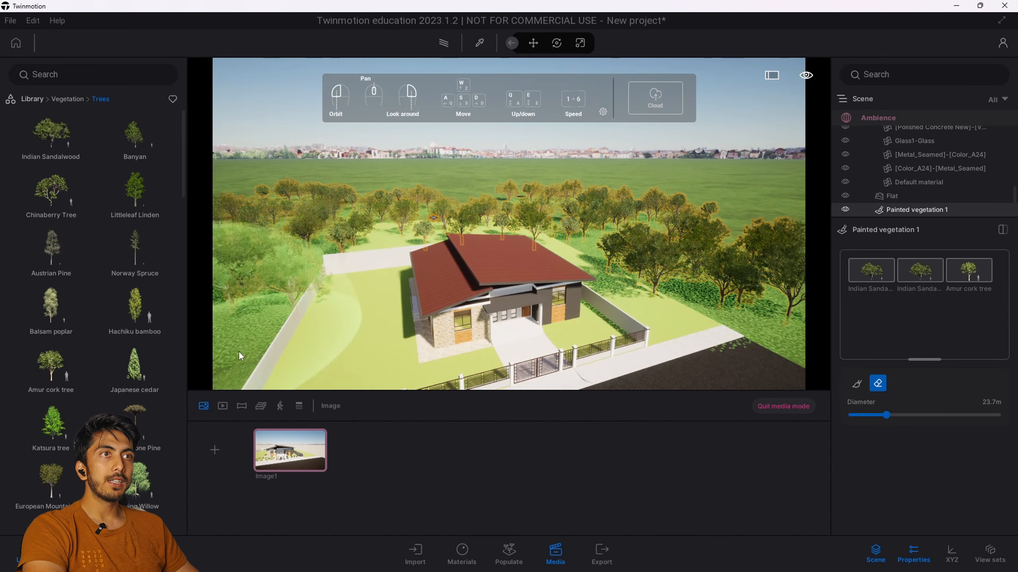
drag(860, 415, 858, 415)
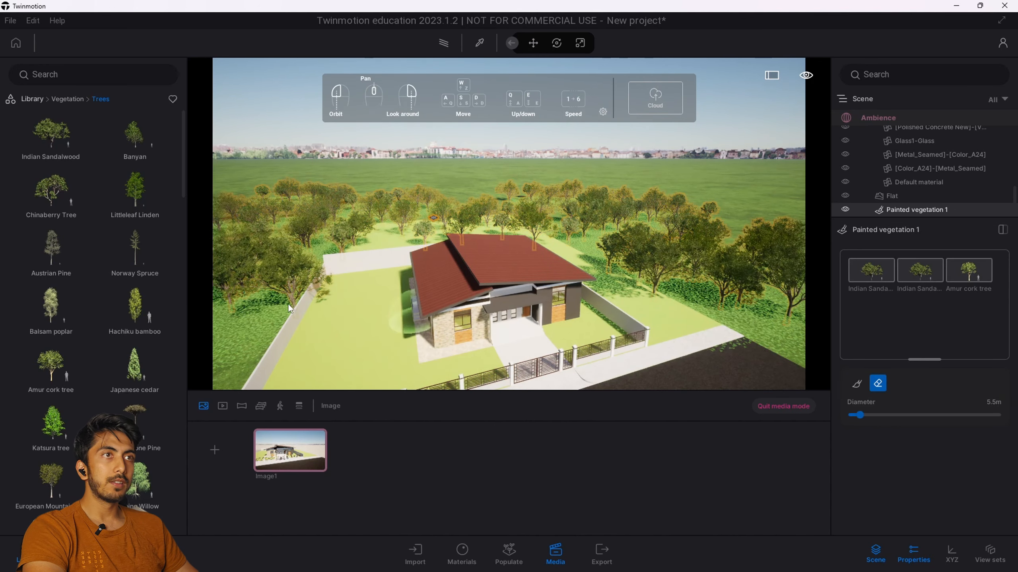
click(296, 303)
key(e)
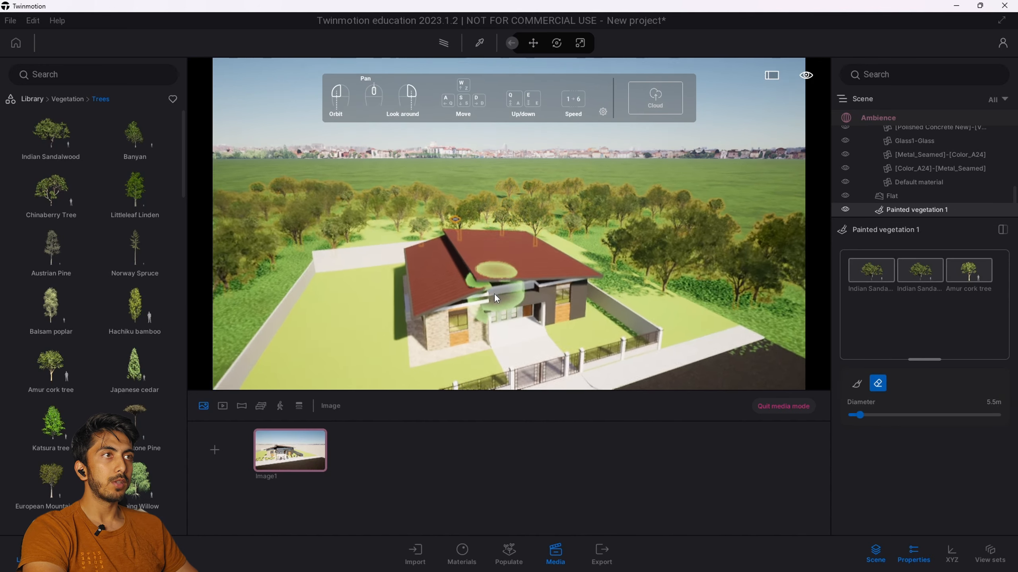
right_drag(537, 301, 536, 292)
key(d)
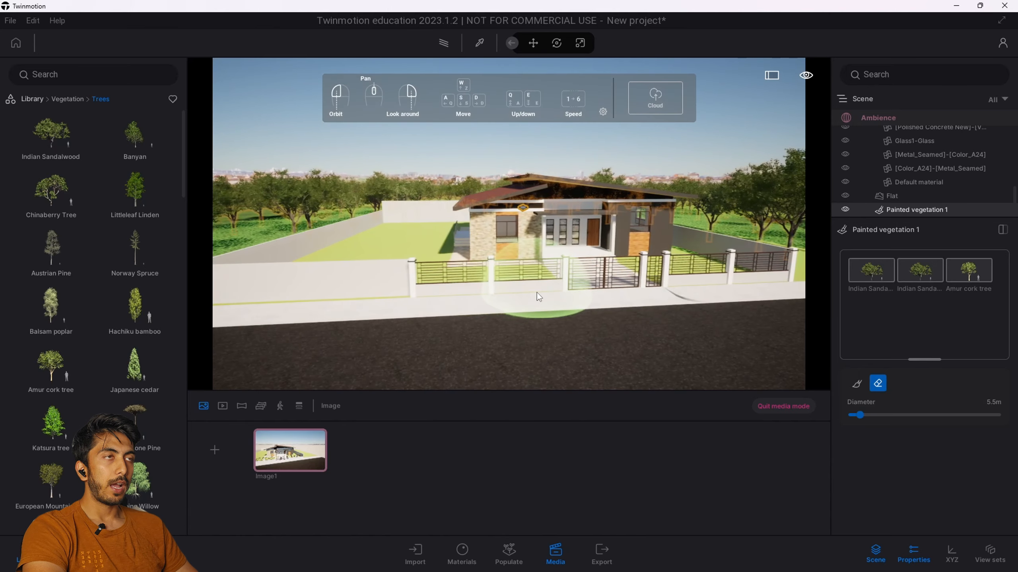
key(Escape)
Step: Create a second media image showing the bungalow at an angle from across the road
key(w)
key(e)
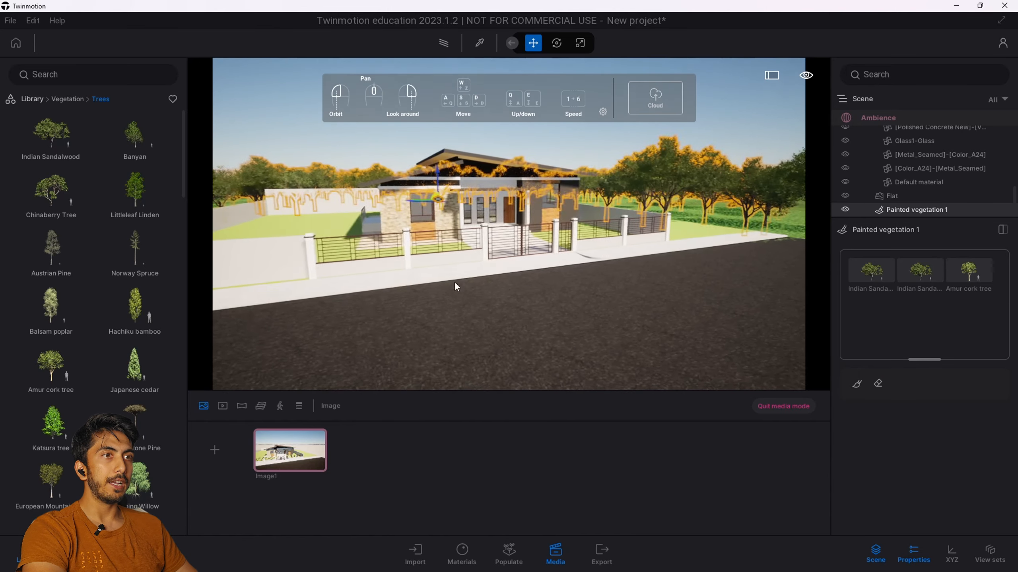
click(284, 460)
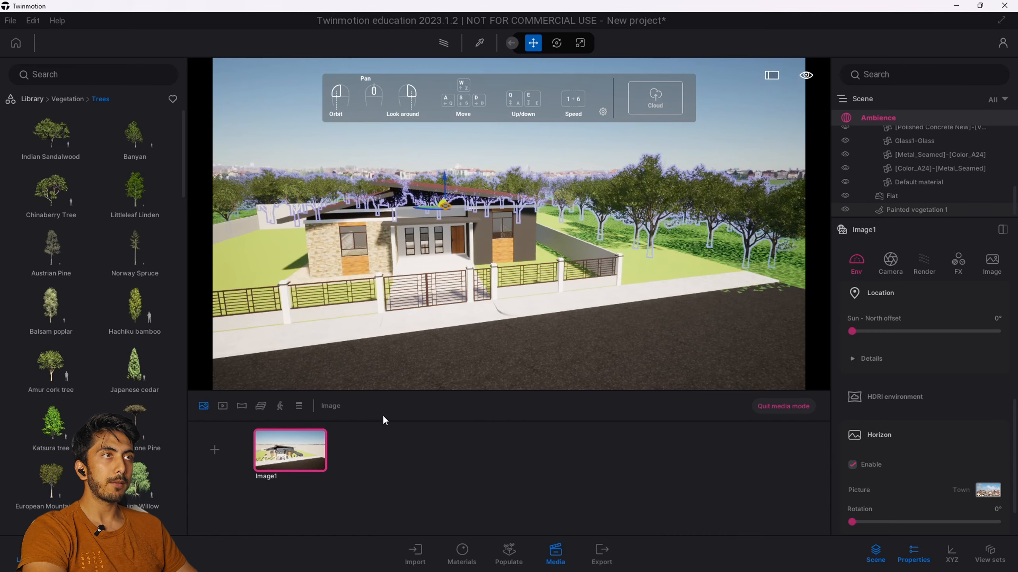
key(s)
key(e)
key(a)
key(a)
right_drag(383, 336, 390, 328)
key(e)
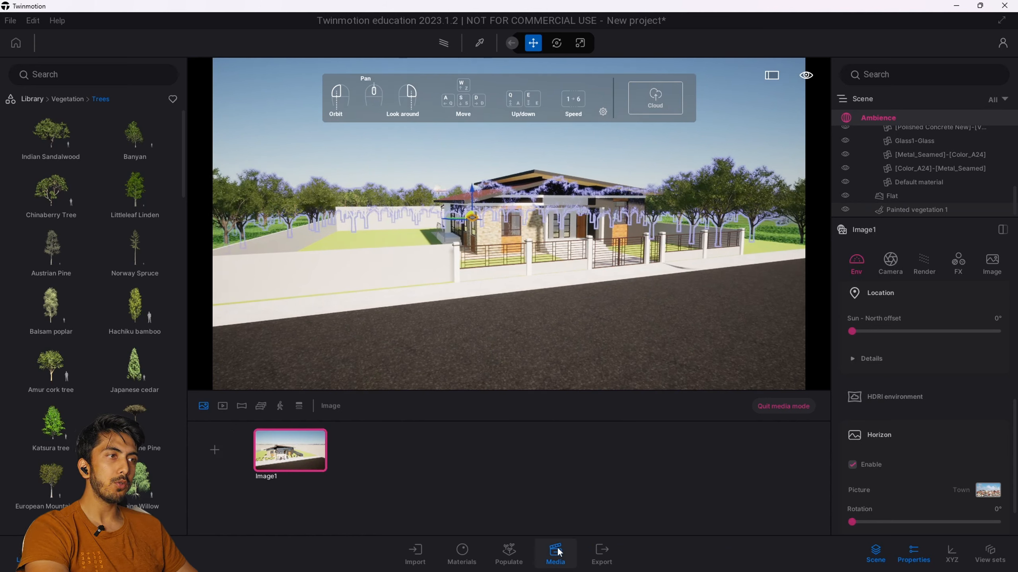
click(215, 450)
drag(304, 353, 377, 369)
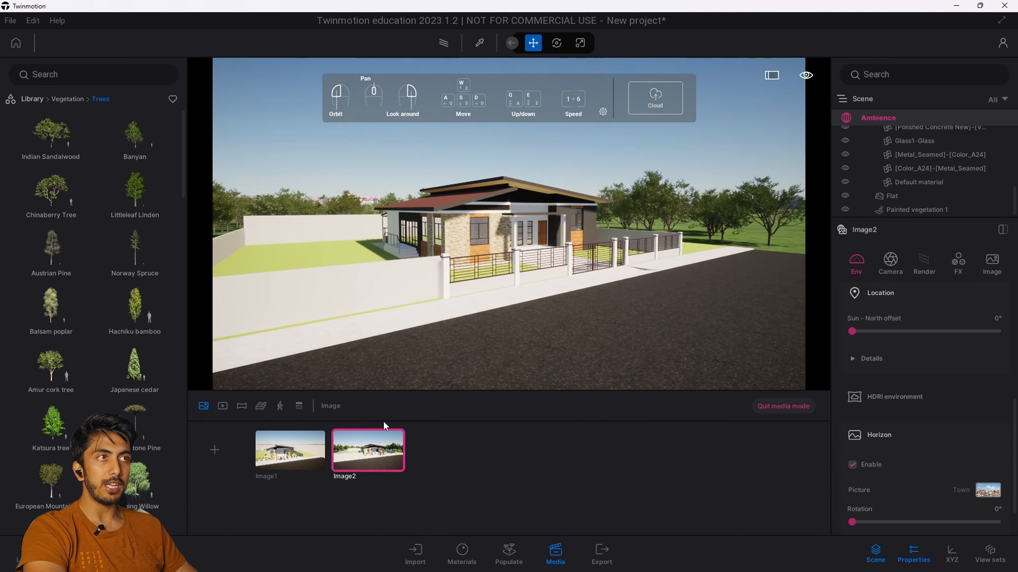
mouse_move(355, 438)
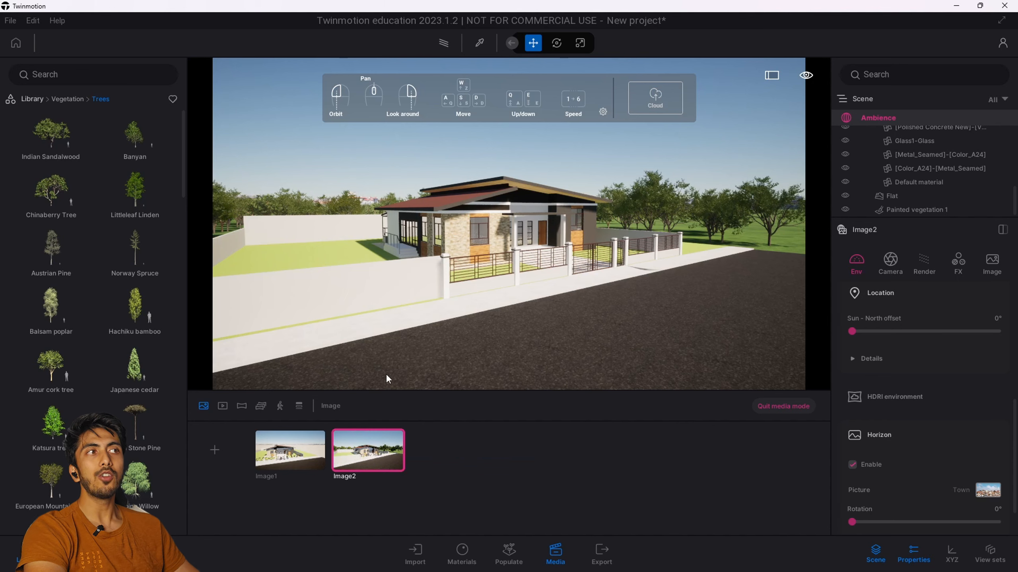
key(e)
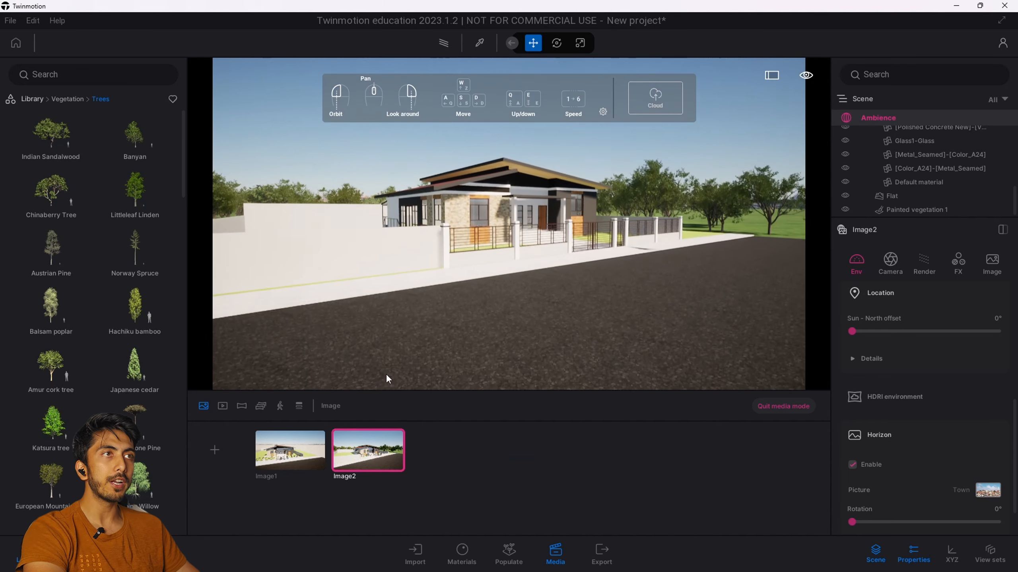
mouse_move(388, 291)
right_down()
mouse_move(417, 289)
mouse_move(388, 293)
right_up()
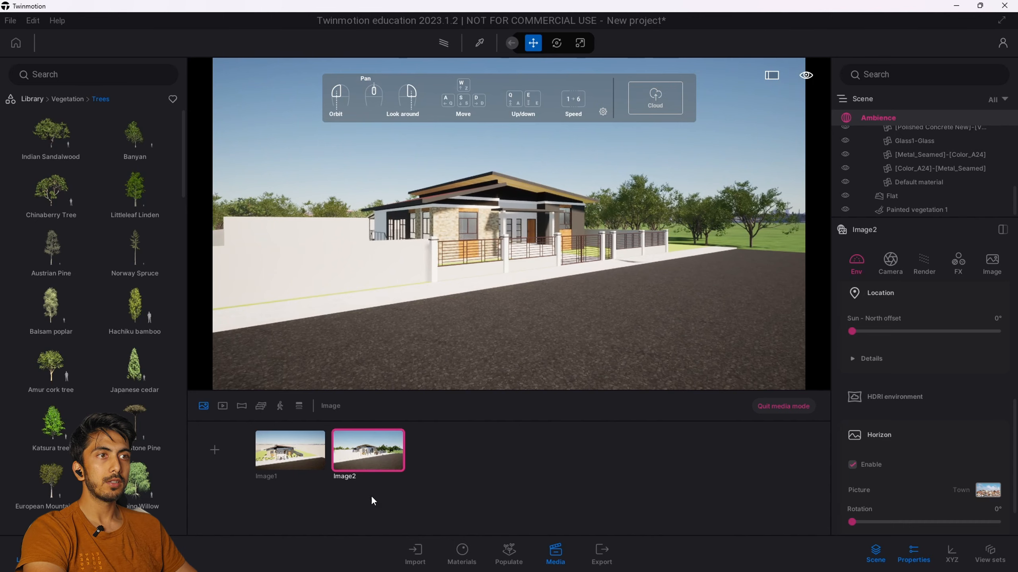
key(d)
mouse_move(465, 283)
right_down()
mouse_move(433, 283)
mouse_move(476, 290)
mouse_move(459, 283)
right_up()
key(q)
key(s)
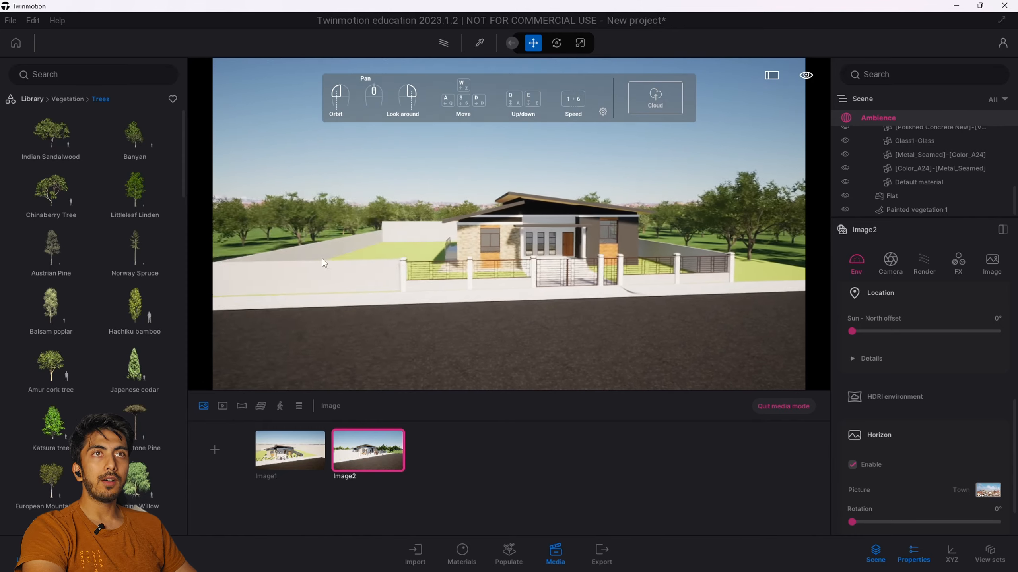
Step: Apply the Grass 1 natural ground material to the lawn inside the bungalow's boundary wall
click(64, 99)
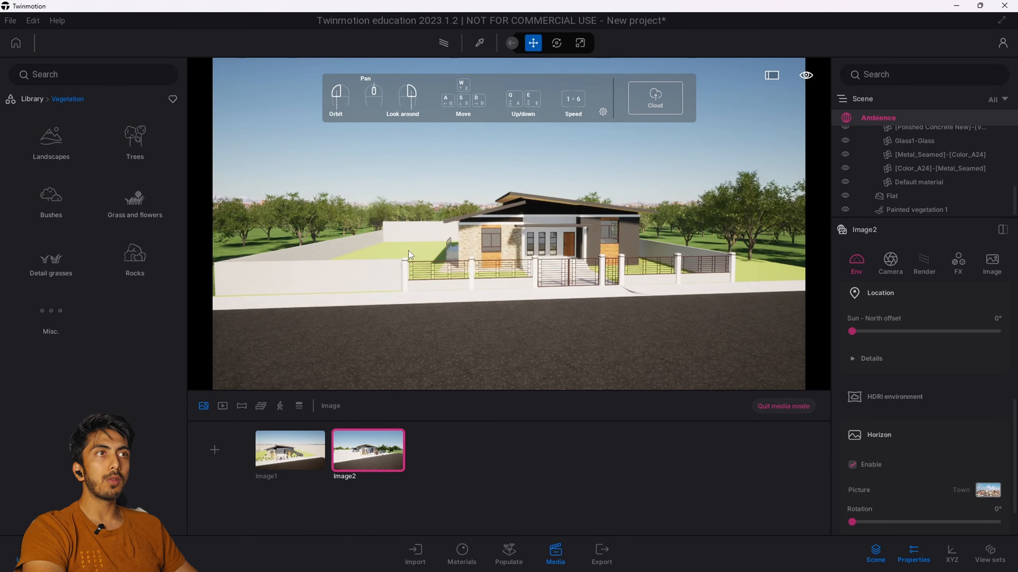
middle_drag(409, 251, 364, 286)
scroll(429, 317, up, 3)
scroll(364, 286, up, 3)
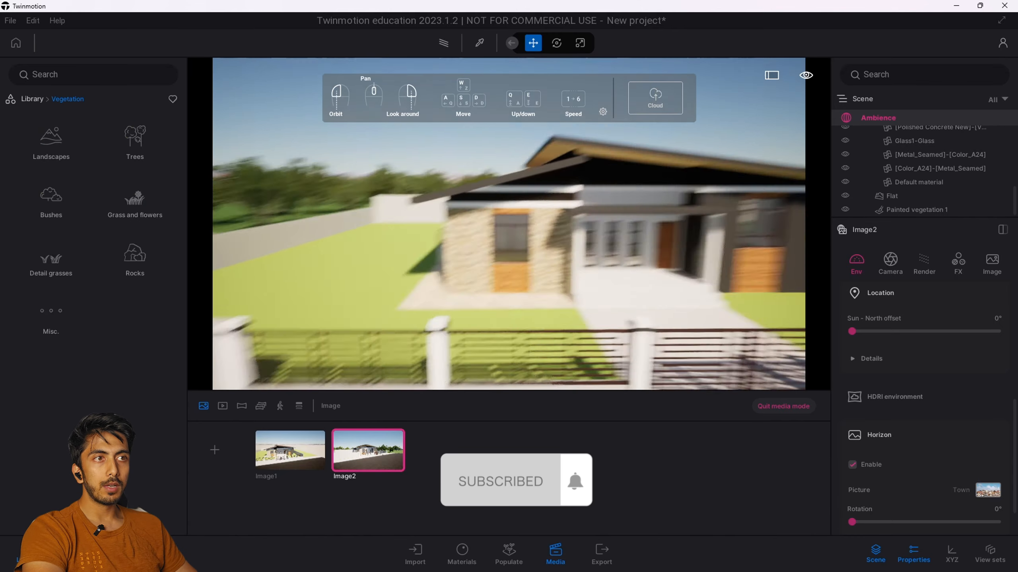
right_drag(389, 251, 364, 256)
click(40, 99)
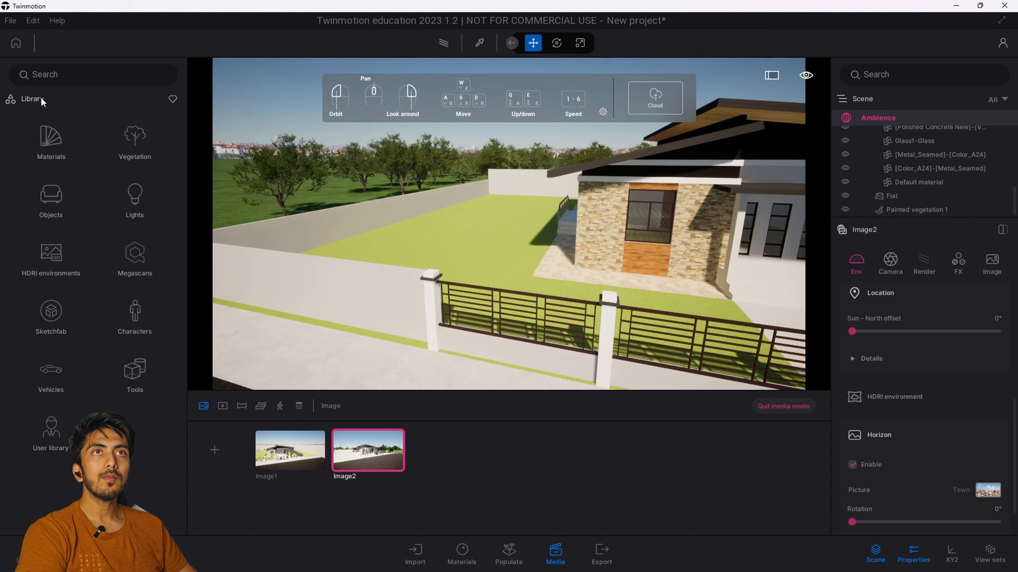
click(61, 140)
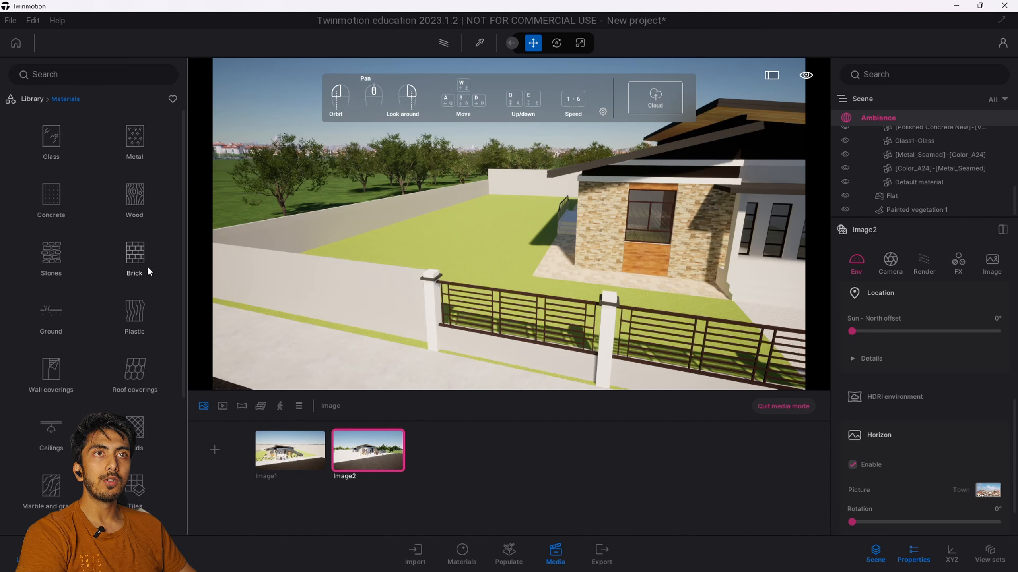
click(51, 325)
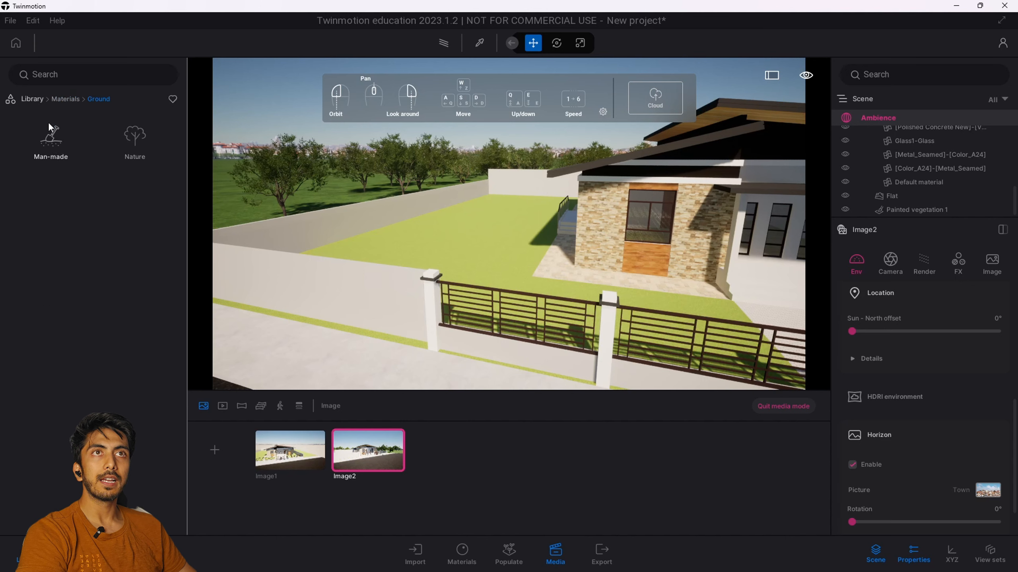
click(56, 99)
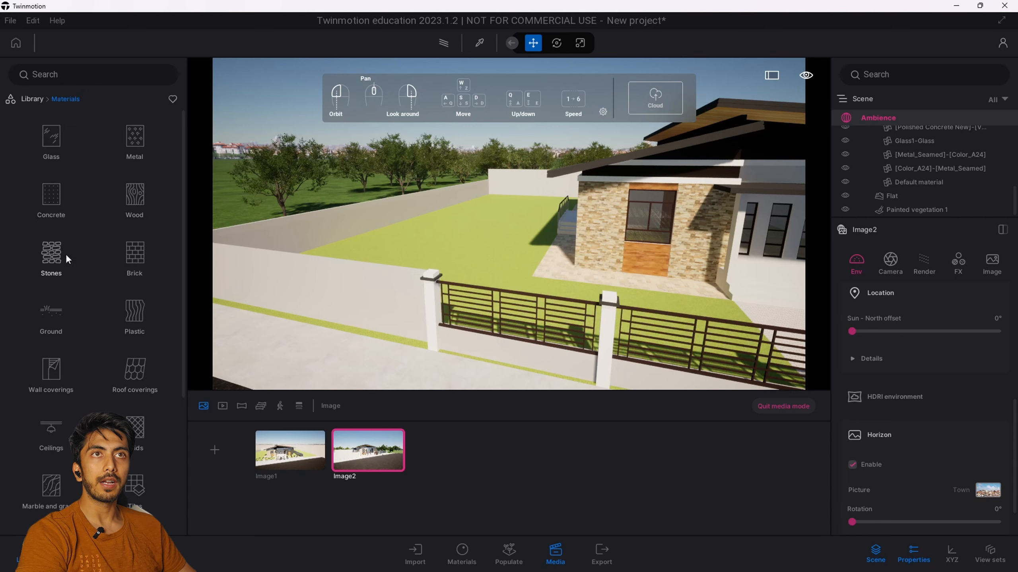
click(54, 309)
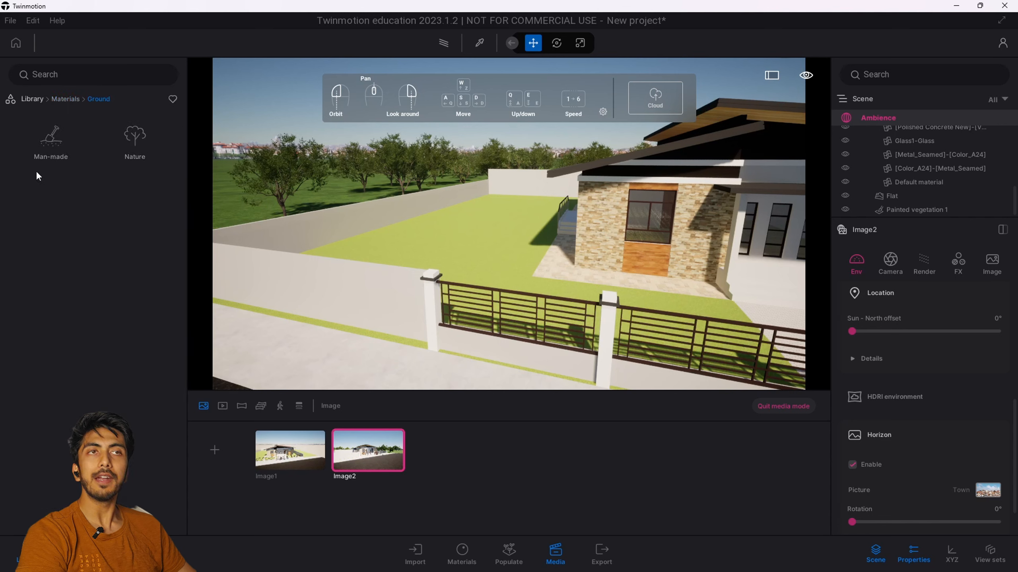
click(130, 139)
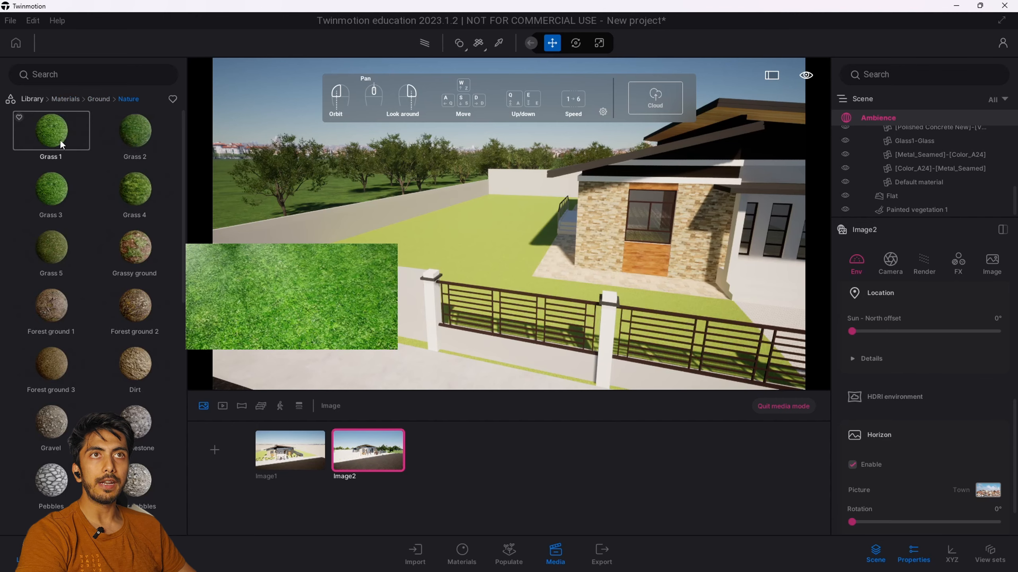
drag(57, 136, 396, 253)
key(s)
right_drag(396, 253, 222, 234)
key(d)
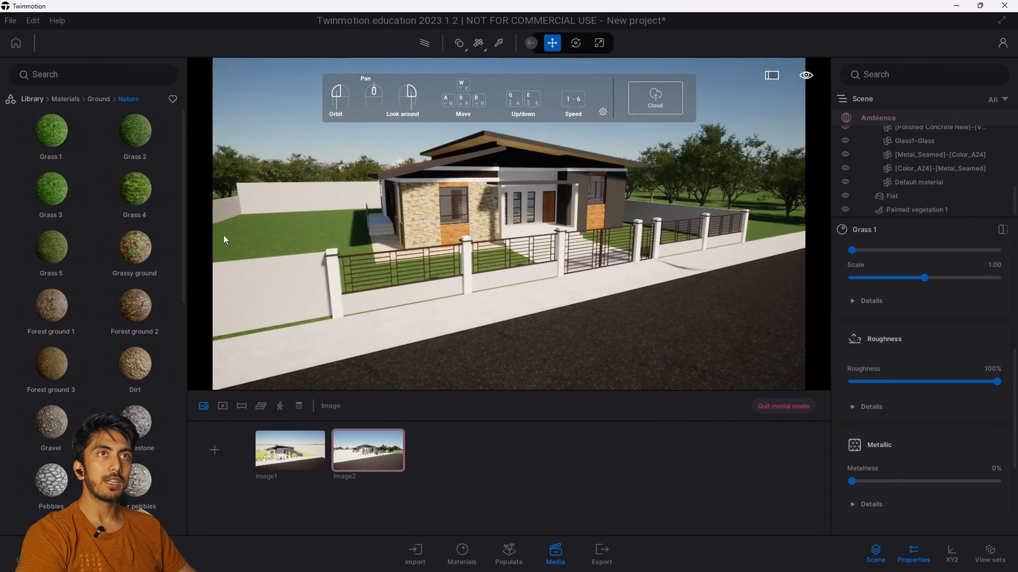
Step: Try the man-made ground materials Asphalt 4, Asphalt 1 and Concrete road 4 on the road, and settle on Asphalt 6
click(57, 99)
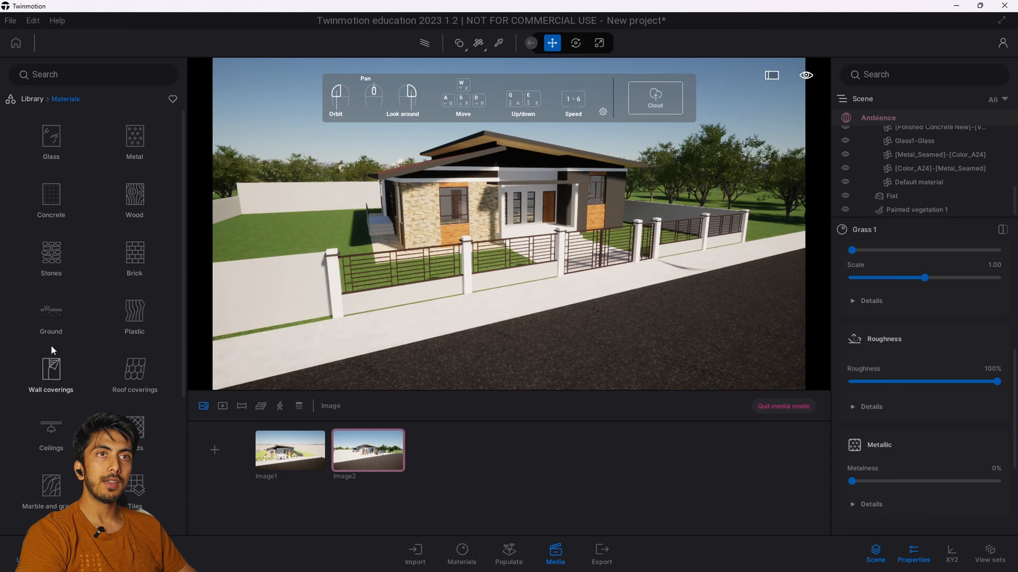
click(51, 313)
click(61, 137)
scroll(125, 298, down, 2)
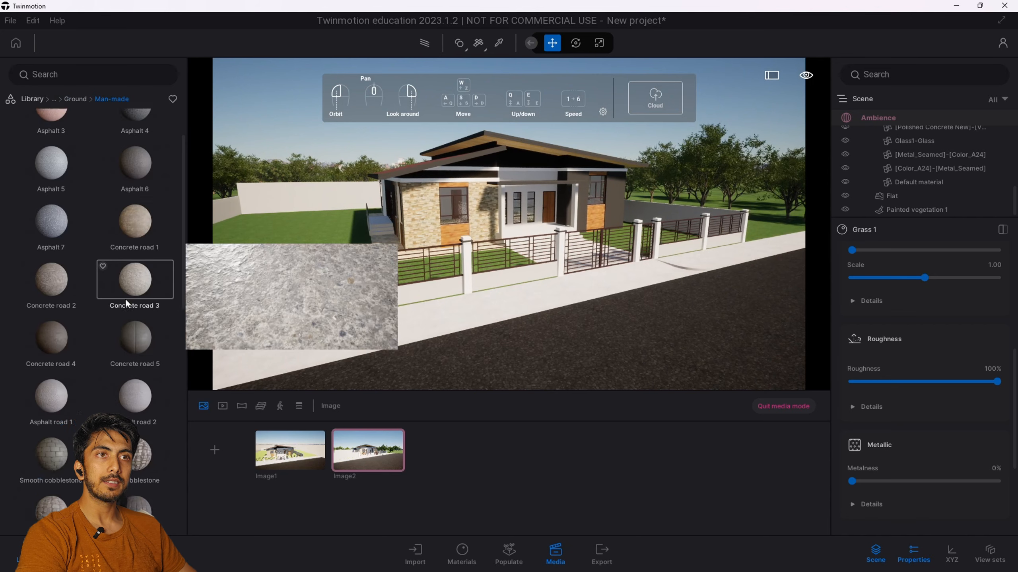
scroll(76, 216, up, 1)
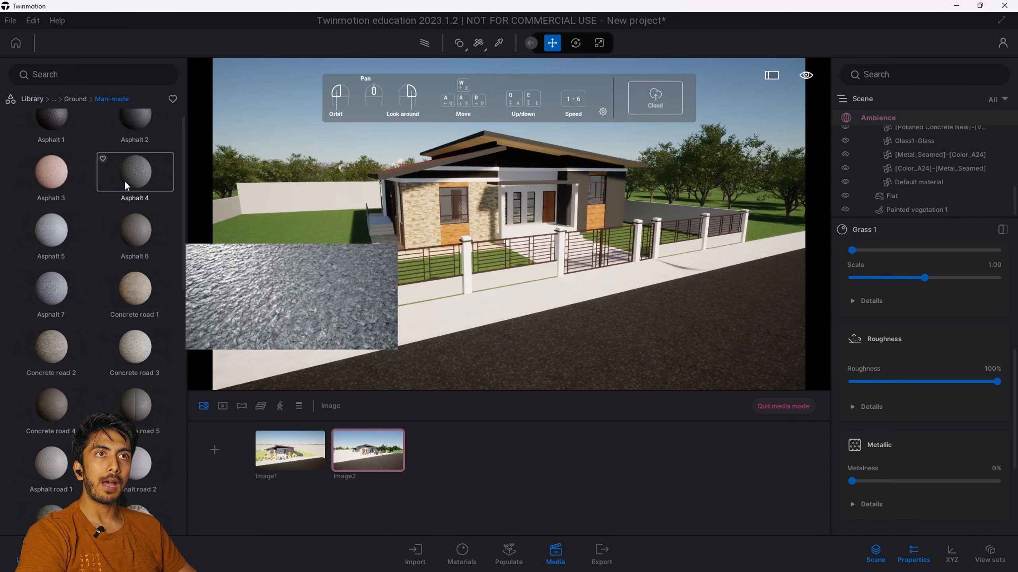
drag(129, 183, 605, 383)
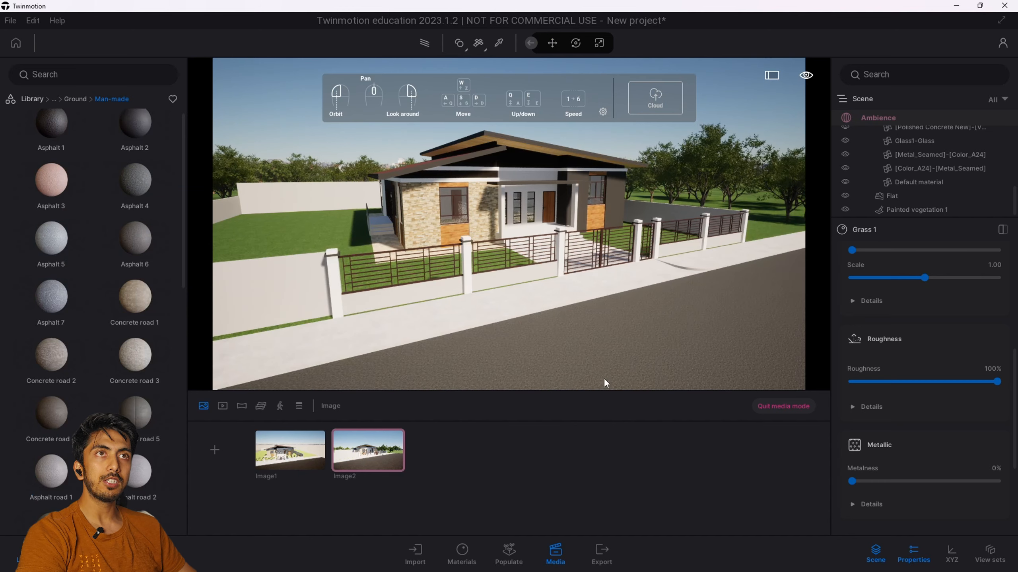
drag(60, 121, 585, 367)
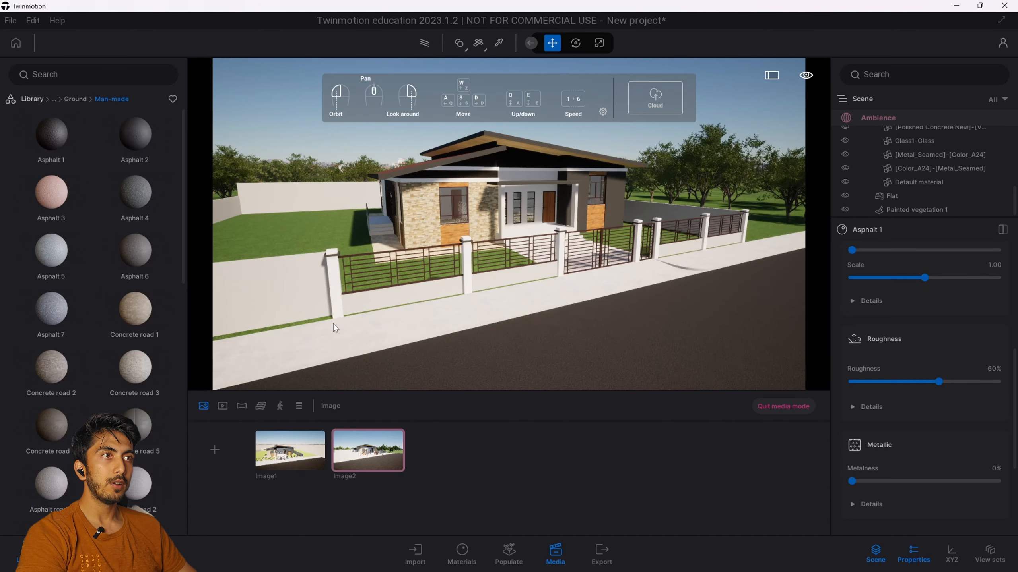
drag(333, 324, 430, 327)
scroll(430, 327, up, 3)
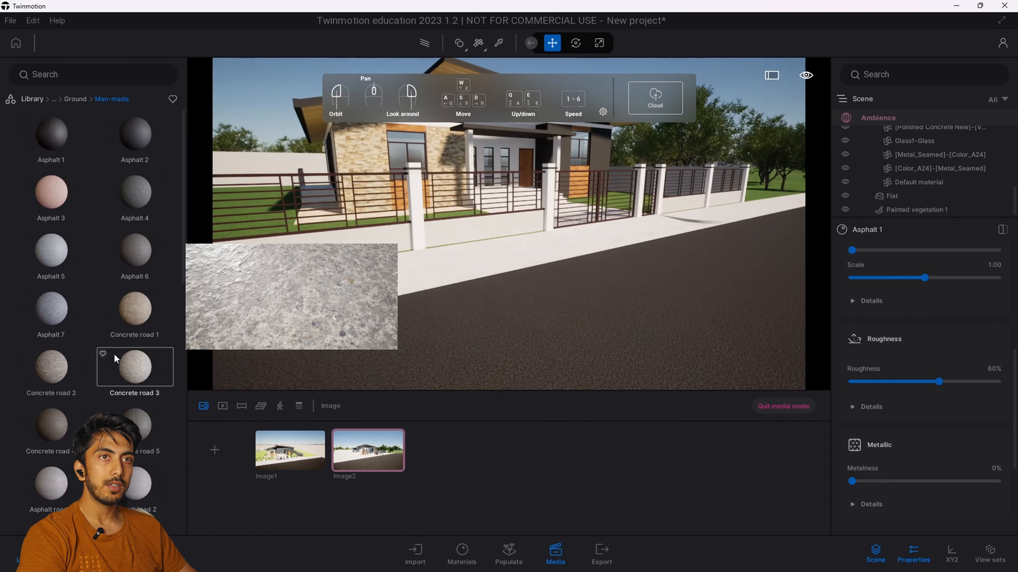
drag(66, 424, 479, 368)
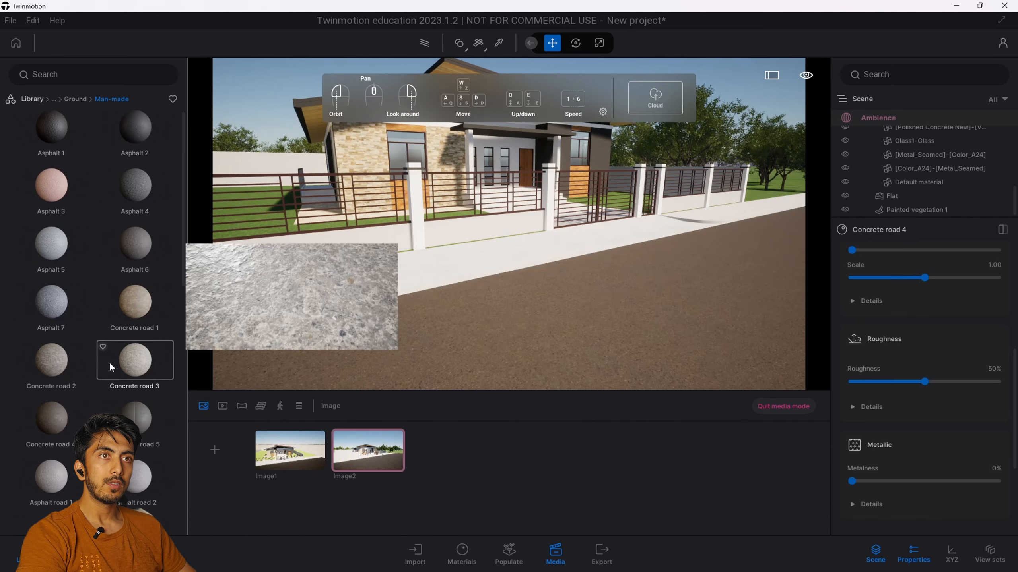
drag(134, 368, 631, 363)
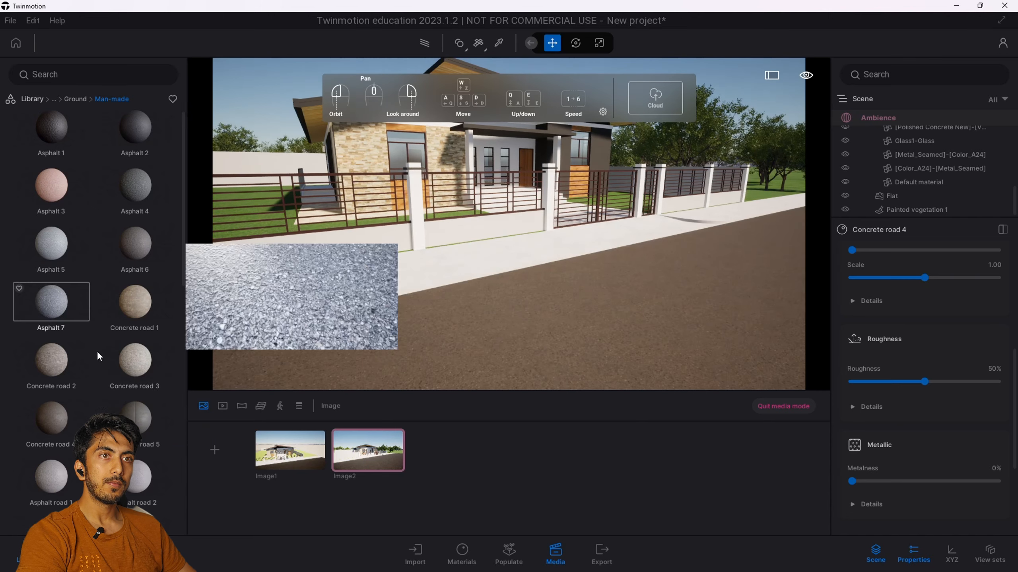
drag(120, 250, 606, 356)
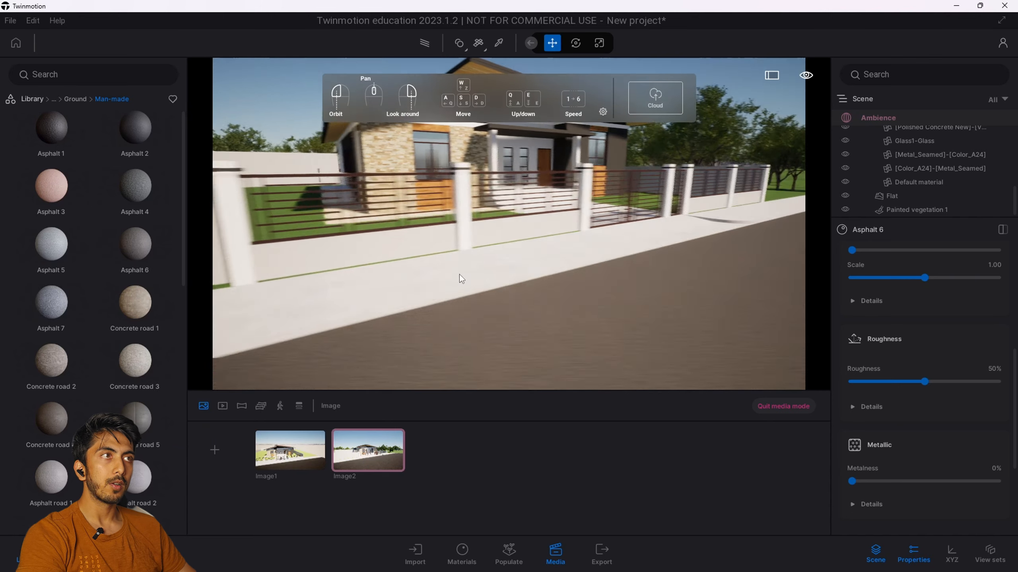
Step: Apply the Double cobblestone material to the sidewalk between the fence and the road
right_drag(459, 275, 475, 284)
scroll(136, 339, down, 2)
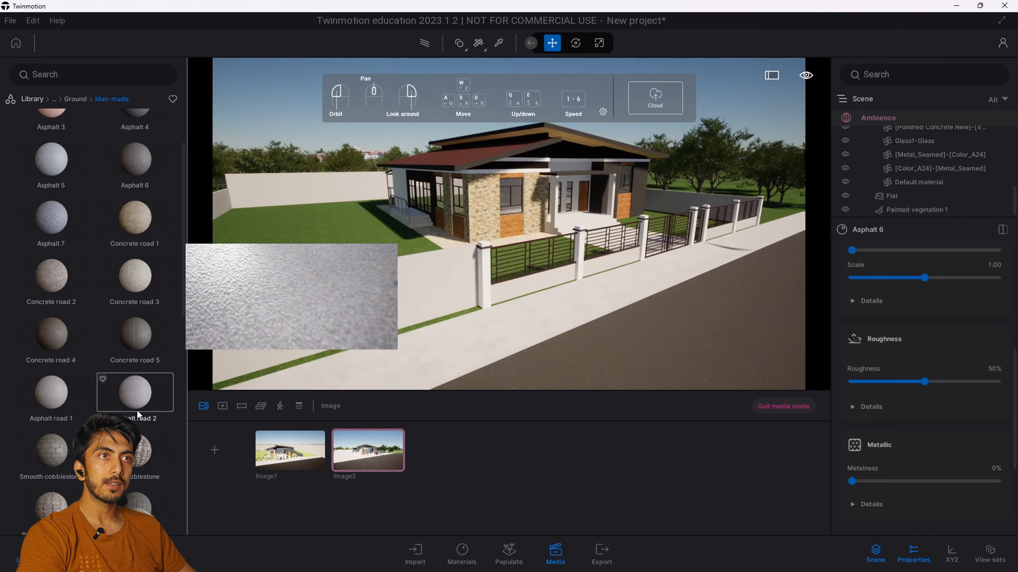
scroll(125, 384, down, 4)
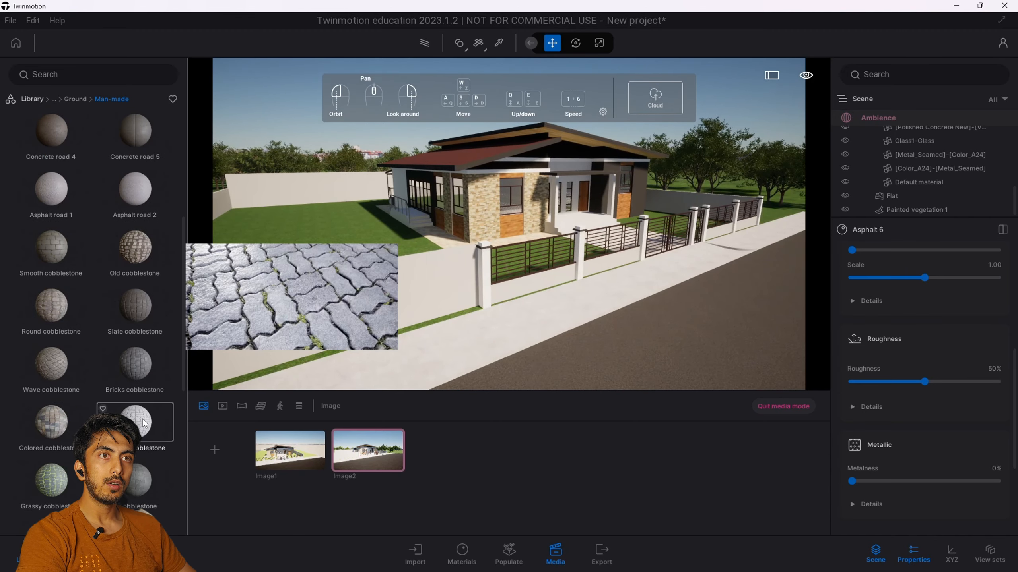
drag(121, 377, 468, 345)
scroll(435, 374, up, 8)
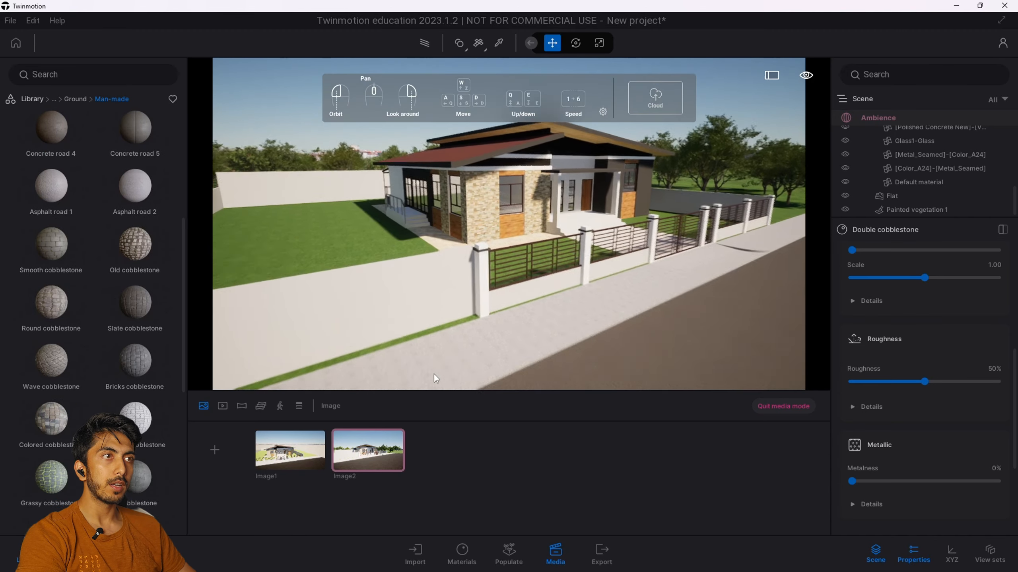
Step: Set the sidewalk's Double cobblestone texture scale to 1.20 while viewing the paving up close
right_drag(409, 302, 453, 281)
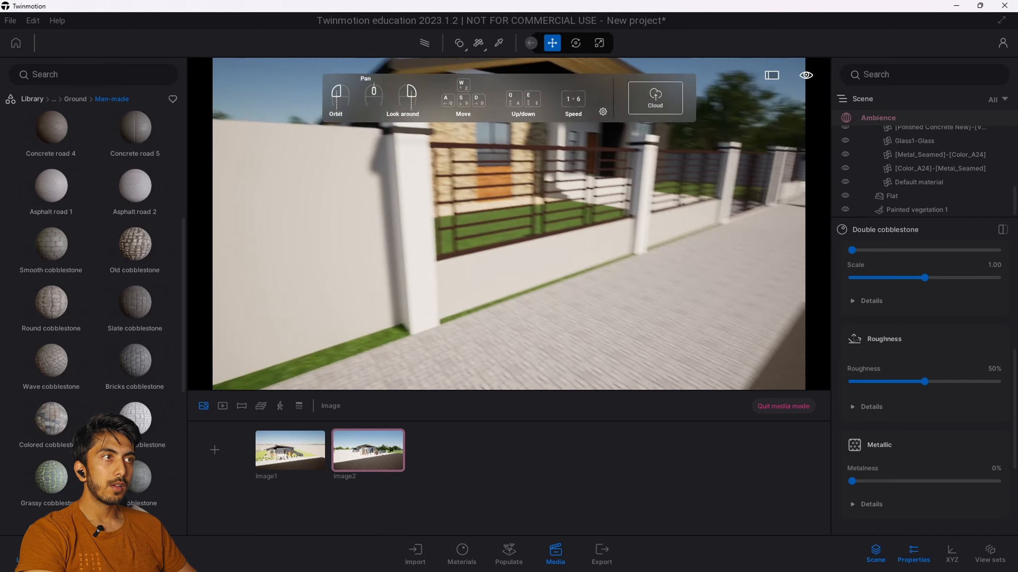
drag(409, 303, 453, 333)
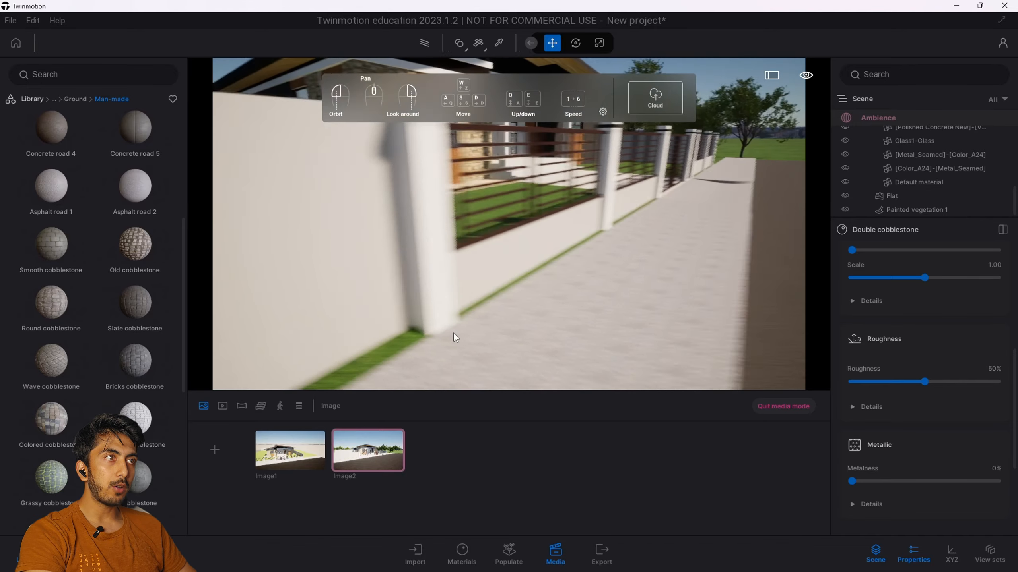
scroll(541, 285, up, 6)
scroll(496, 287, down, 6)
middle_drag(496, 287, 511, 306)
drag(512, 306, 553, 319)
key(d)
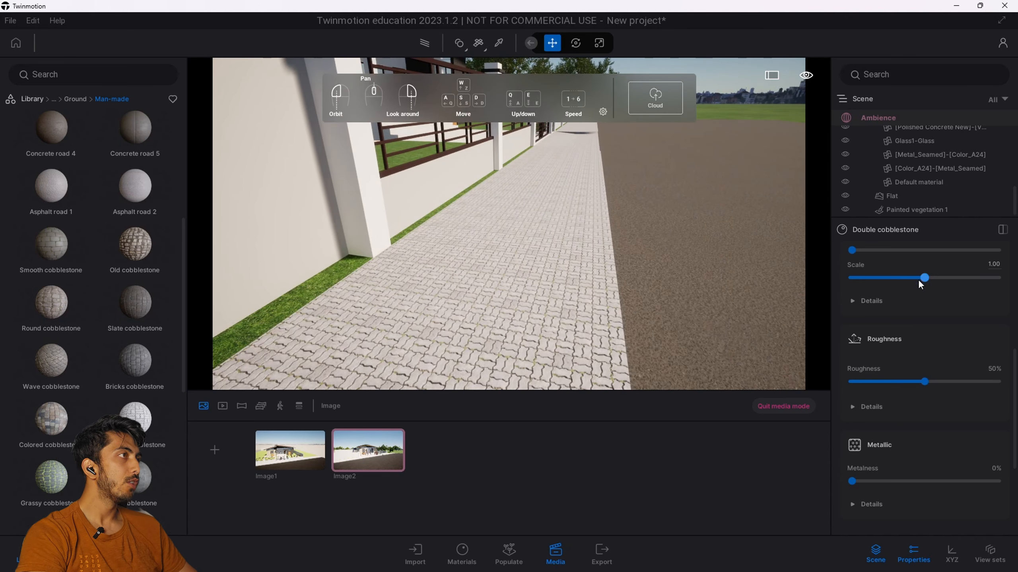
drag(923, 276, 926, 277)
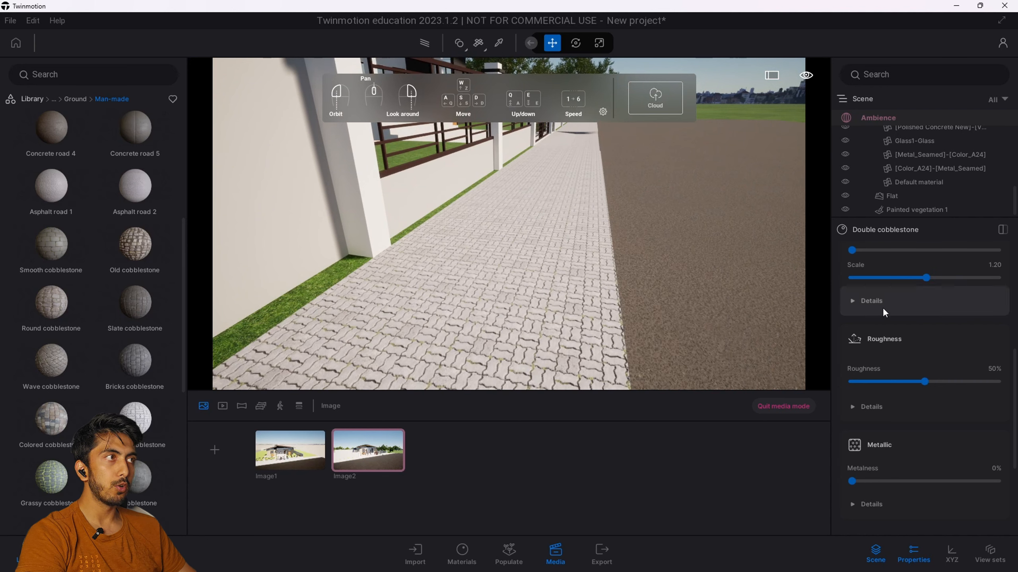
Step: Sample the road and sidewalk materials with the Material picker and increase the cobblestone texture scale further
click(499, 43)
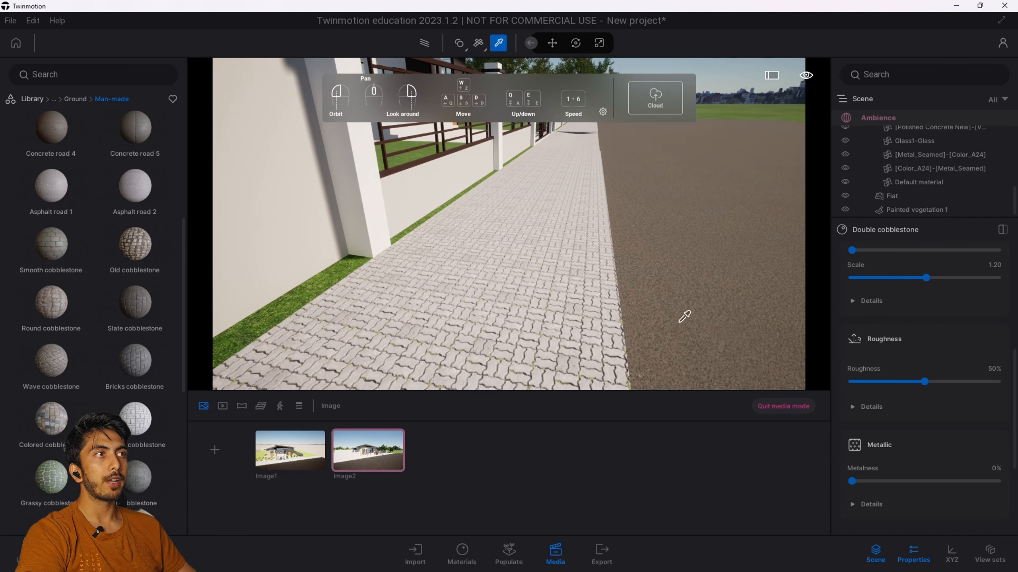
click(681, 332)
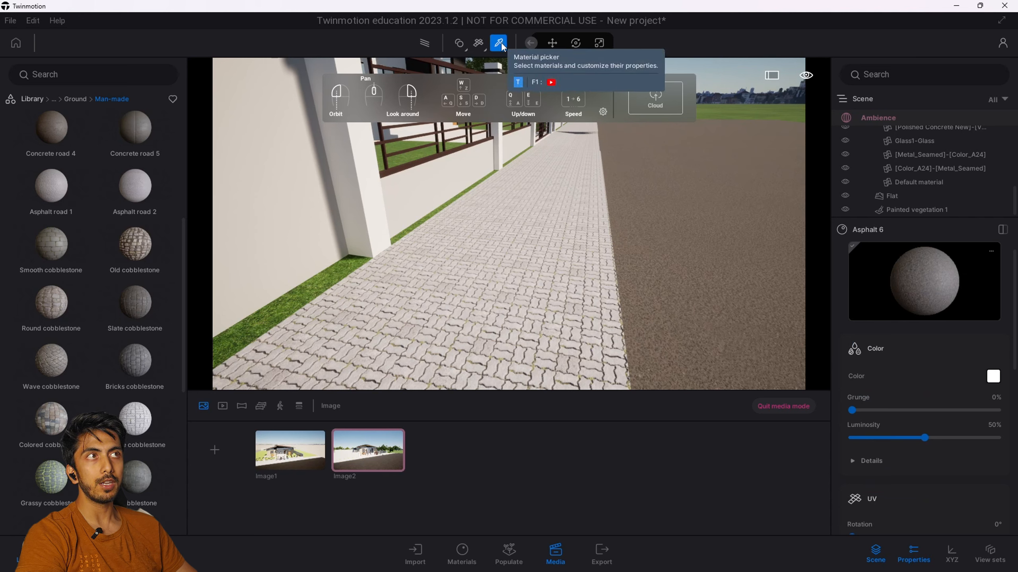
click(519, 252)
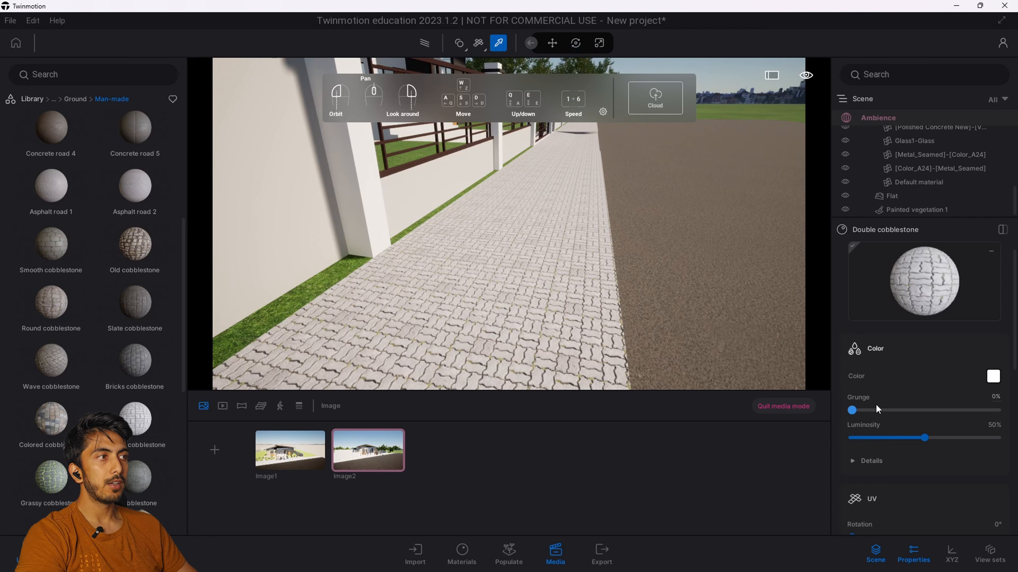
scroll(875, 403, down, 2)
drag(929, 497, 935, 496)
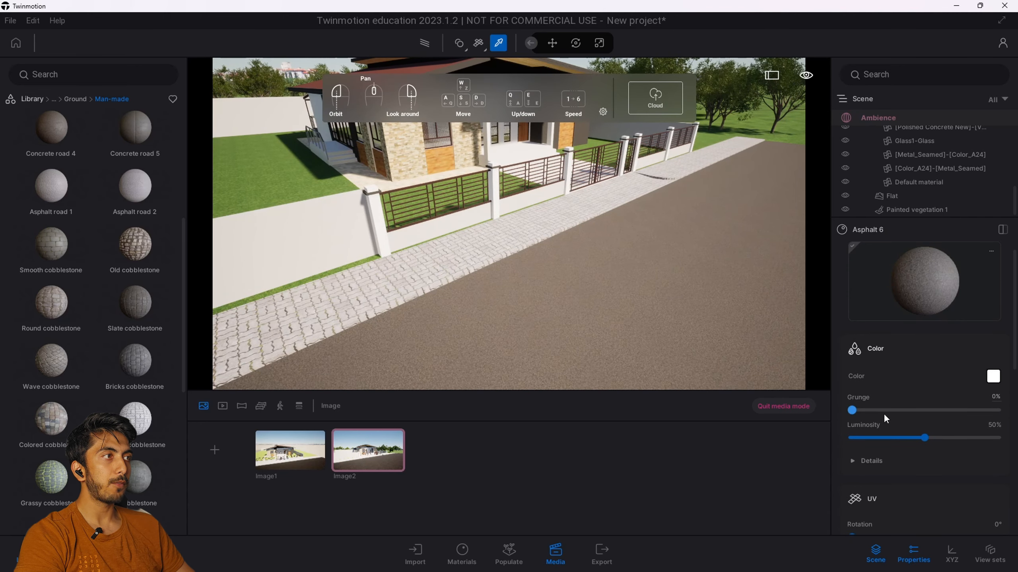
Step: Set the grunge of the road's Asphalt 6 material to 36%
drag(854, 410, 889, 410)
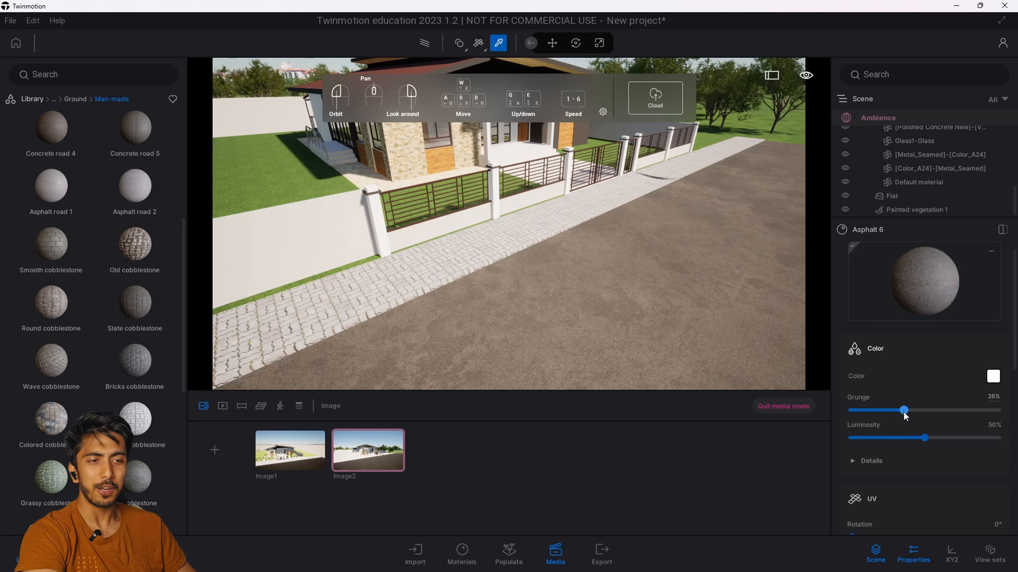
key(w)
right_drag(705, 280, 469, 343)
key(d)
key(w)
key(q)
key(s)
key(w)
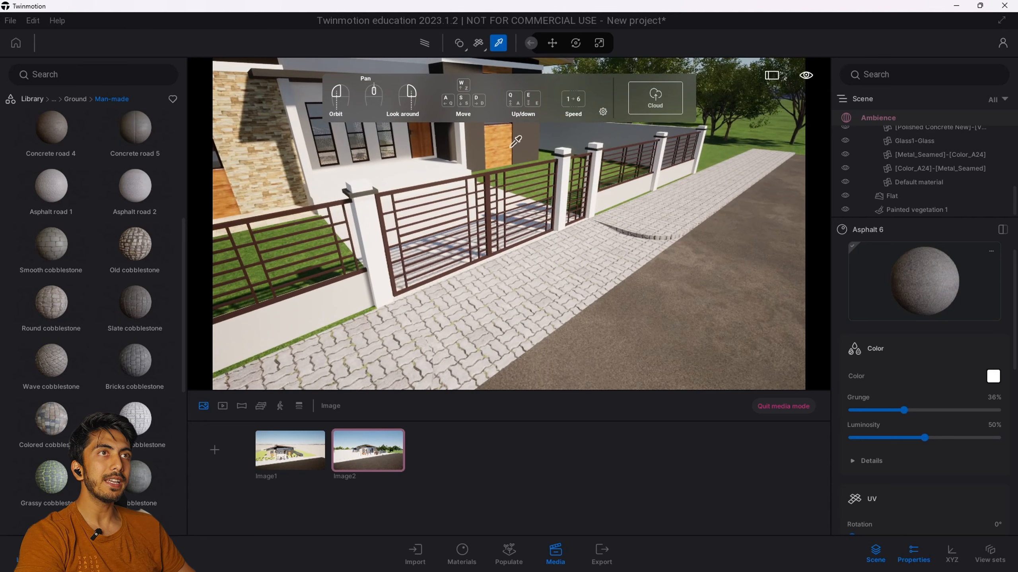
Step: Leave the Material picker, select the sidewalk surface and examine its paving around the ramp in front of the entrance gate
key(Escape)
click(510, 325)
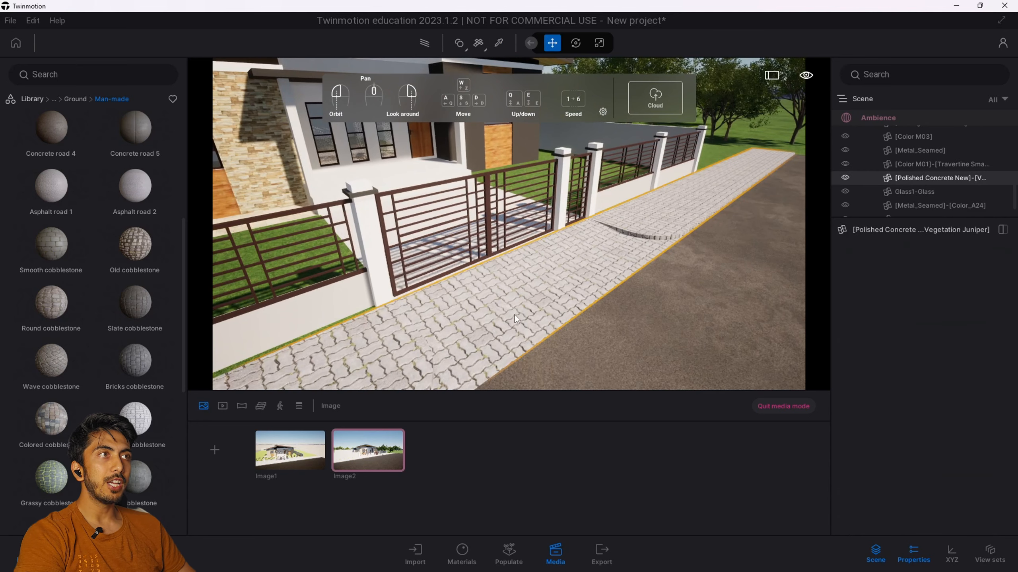
key(w)
key(d)
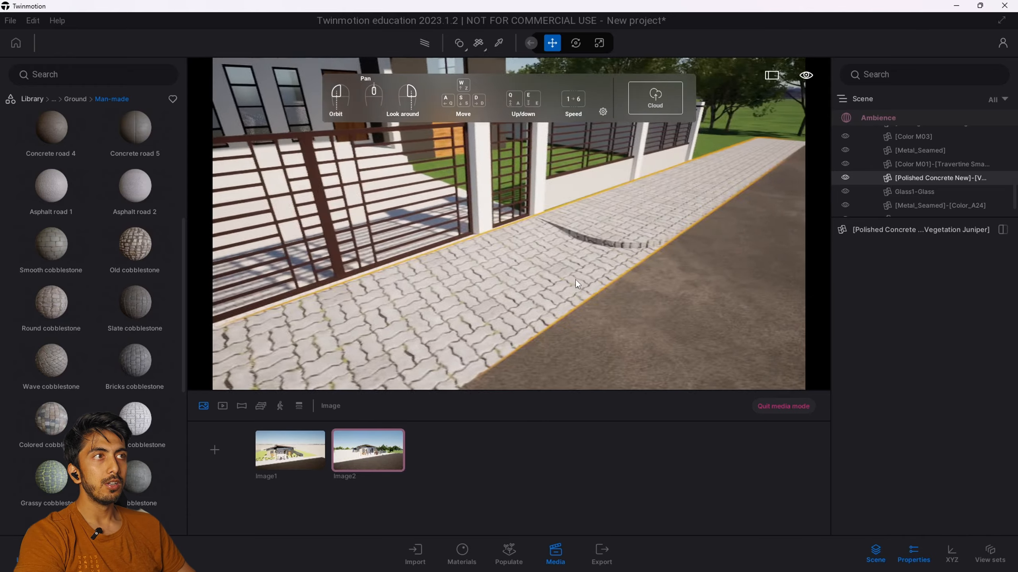
right_drag(576, 280, 487, 238)
key(s)
key(s)
key(w)
key(d)
key(w)
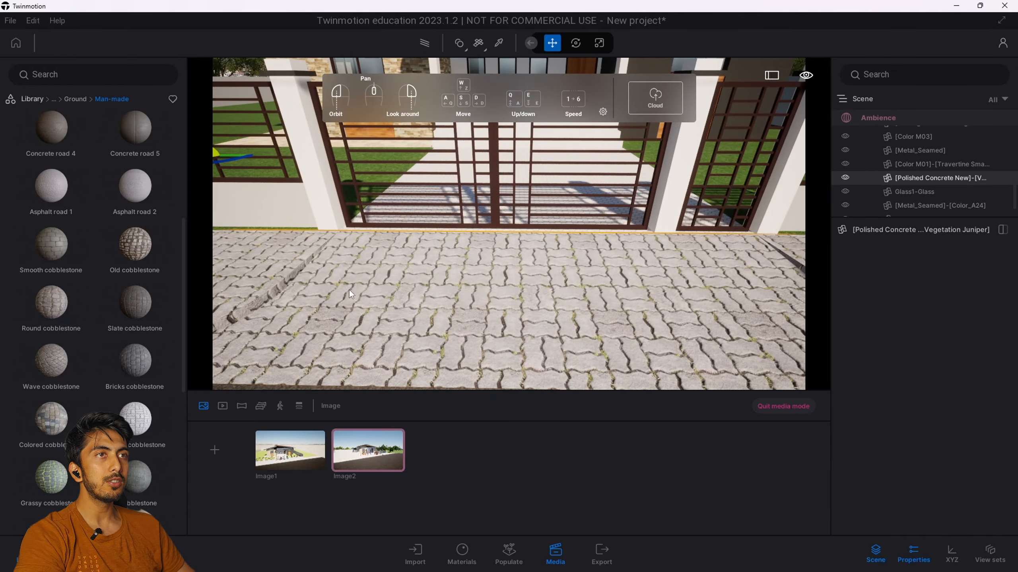
key(s)
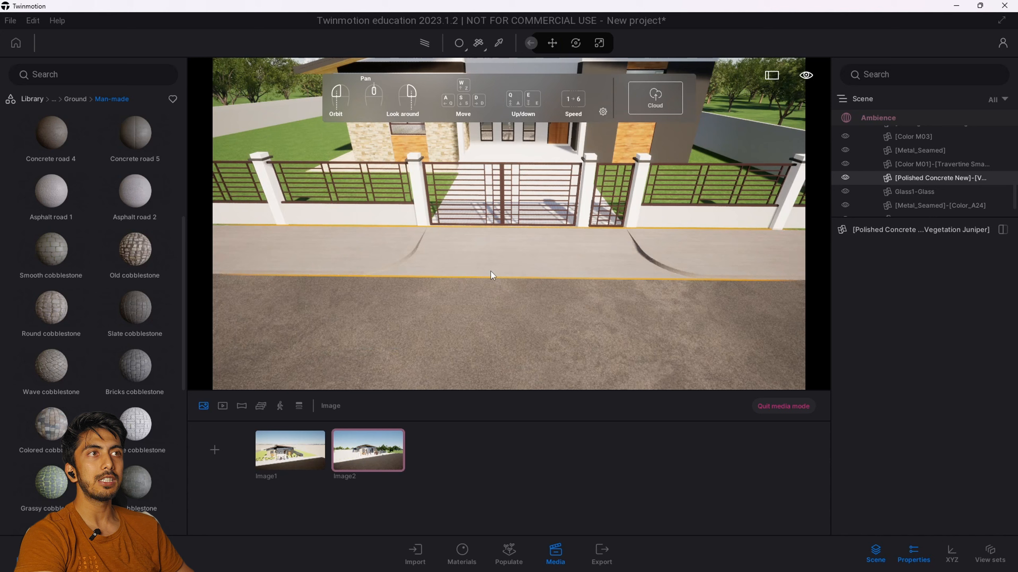
Step: Place a Plane 1m primitive from the object library on the sidewalk in front of the entrance gate
scroll(2, 218, up, 4)
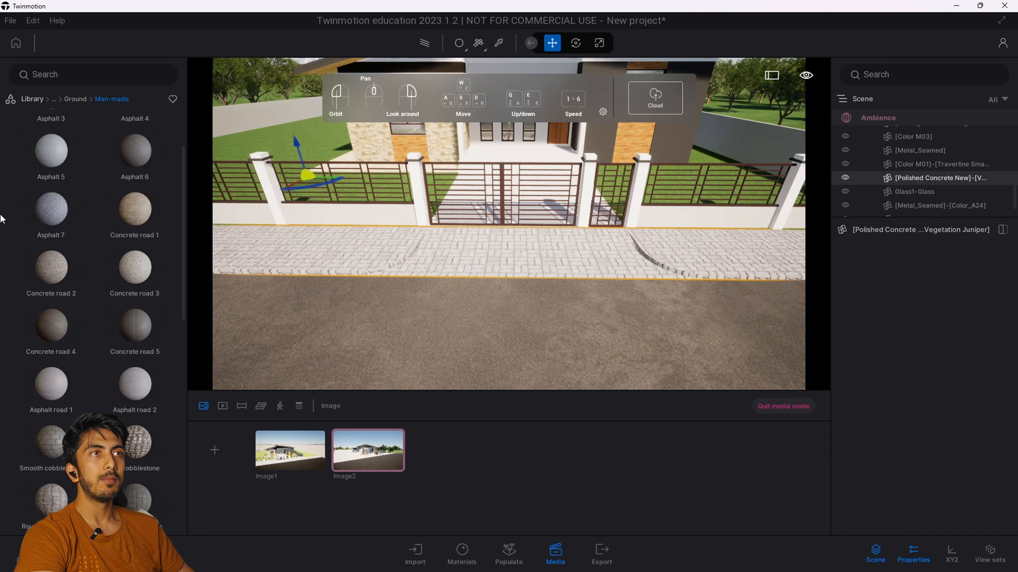
click(34, 100)
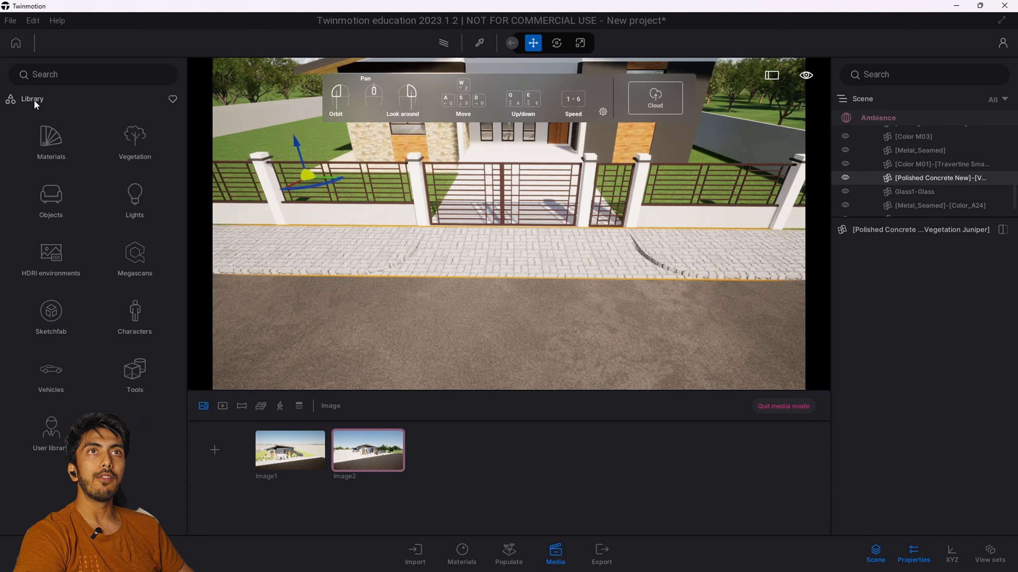
click(54, 208)
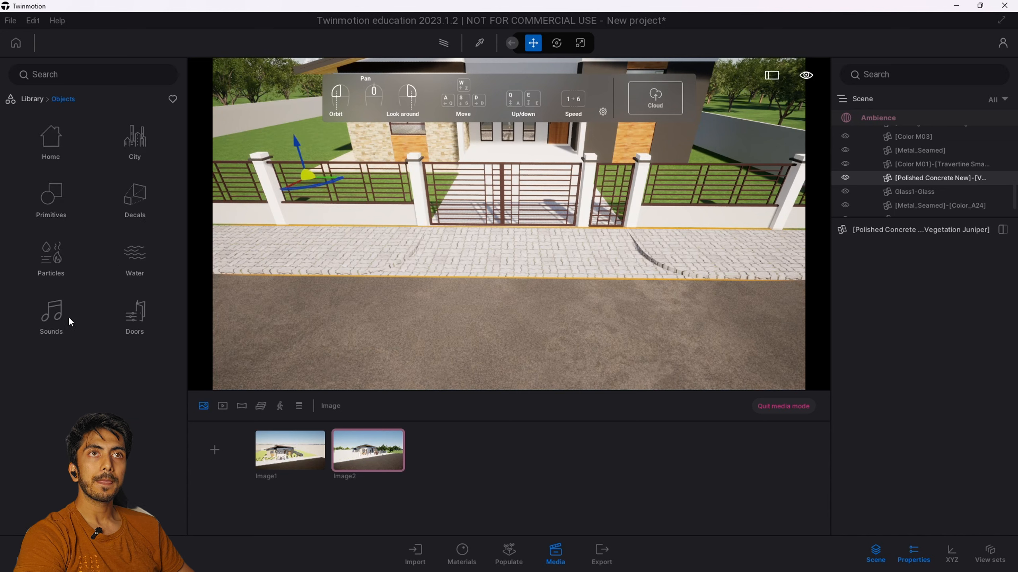
click(55, 208)
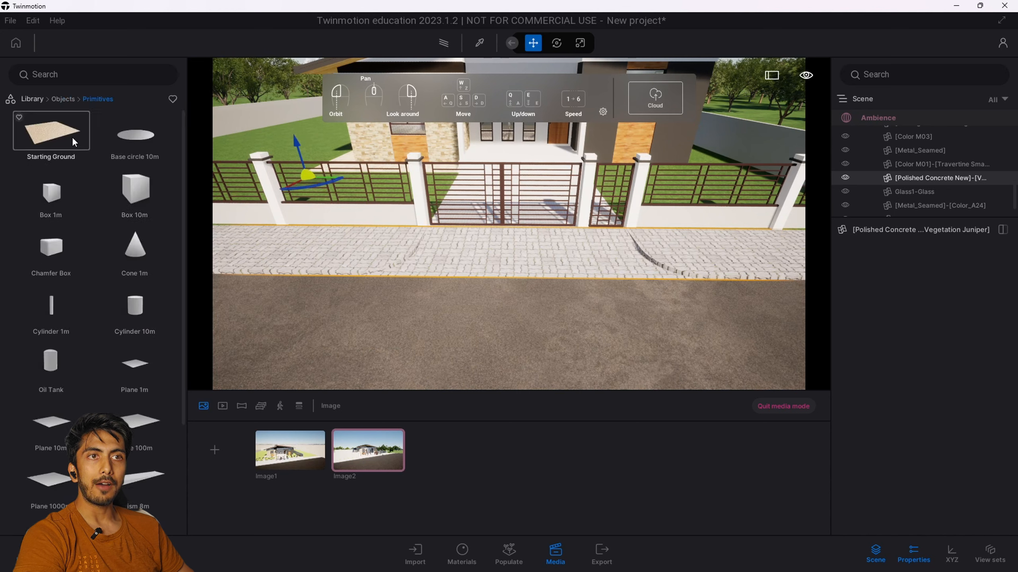
drag(135, 364, 461, 249)
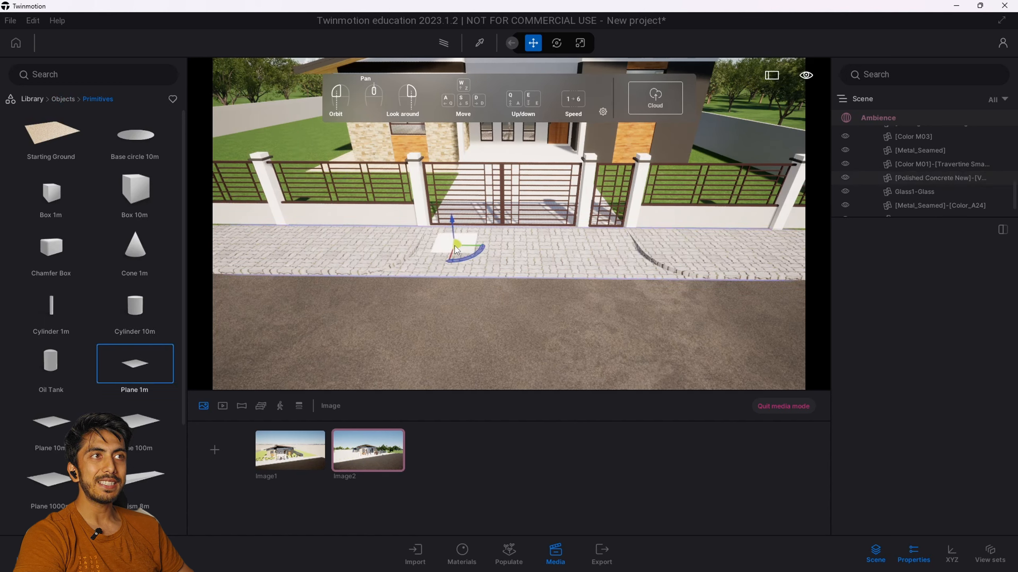
click(455, 246)
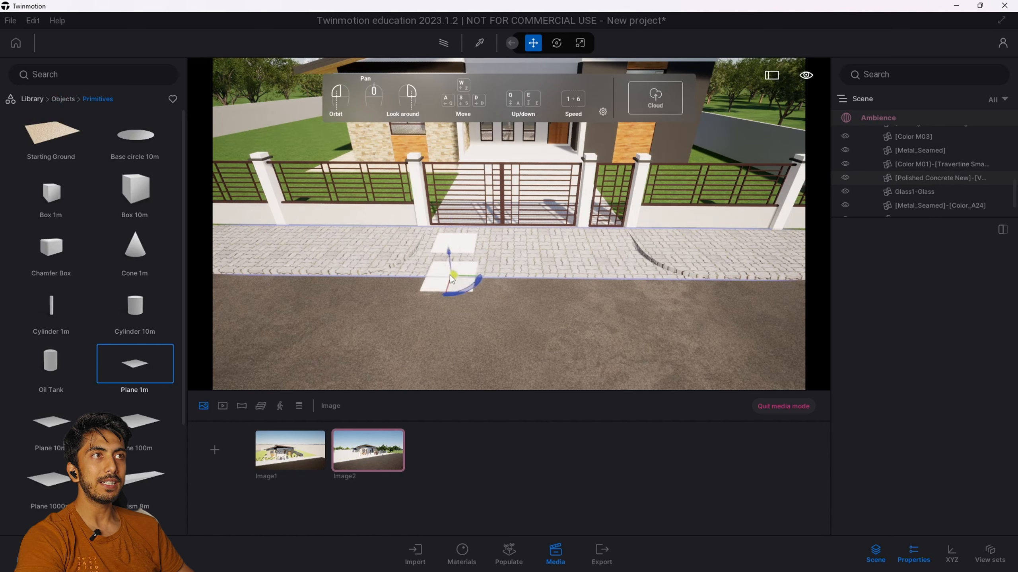
click(457, 245)
Step: Stretch the plane in length and depth to span the gate's ramp and reposition it in front of the gate
click(579, 43)
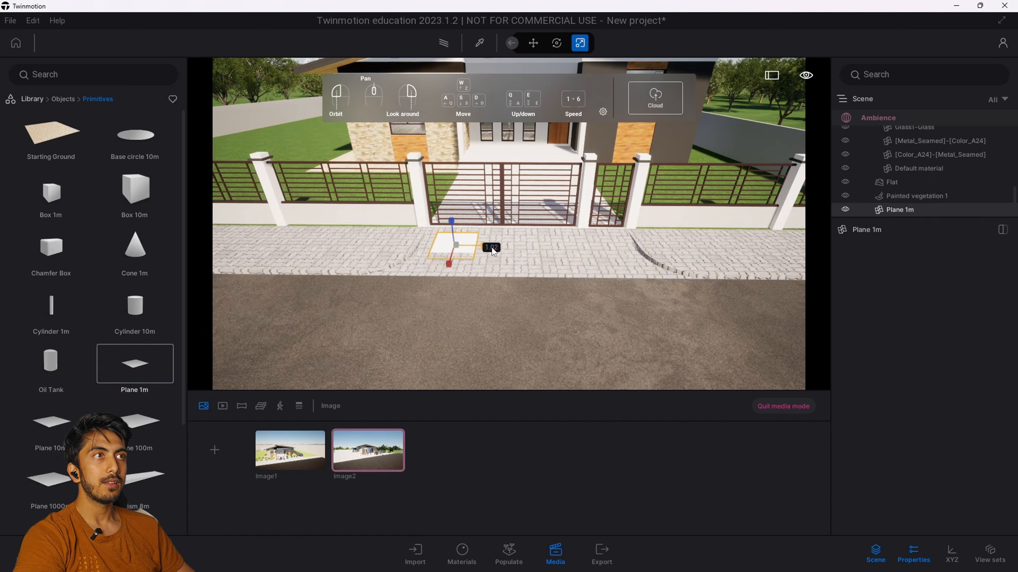
drag(494, 251, 720, 253)
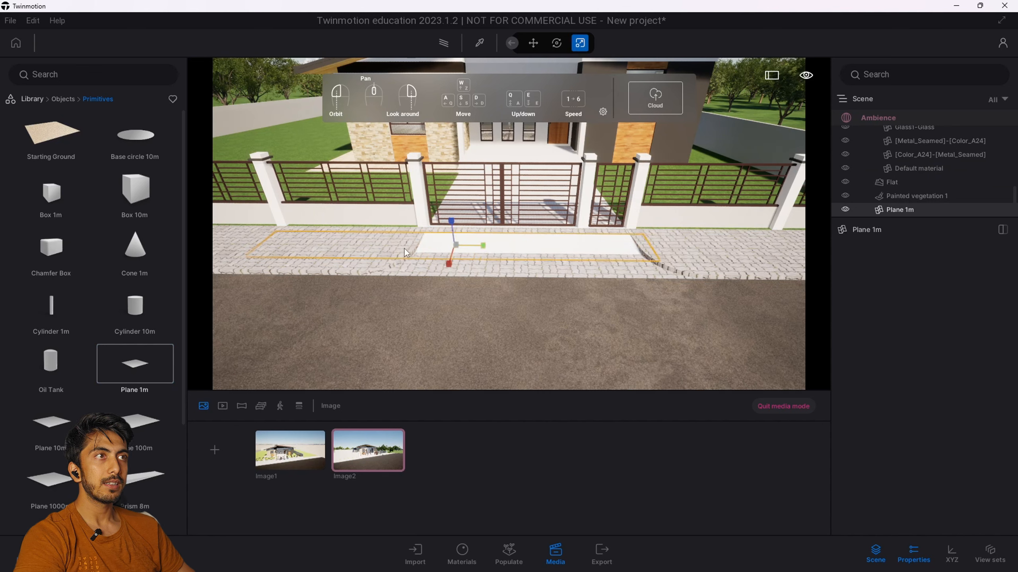
drag(448, 264, 387, 377)
click(533, 43)
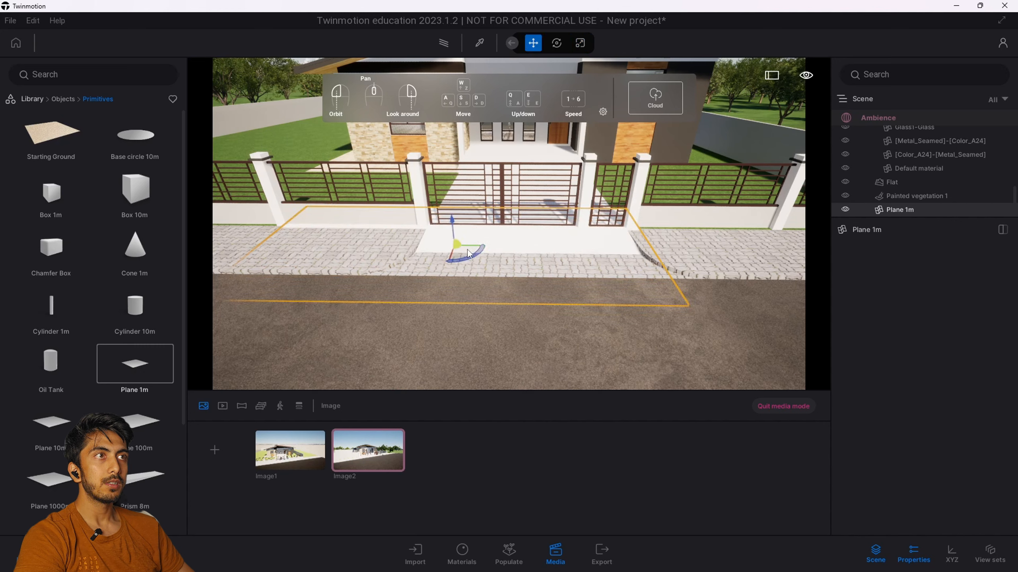
drag(471, 255, 531, 278)
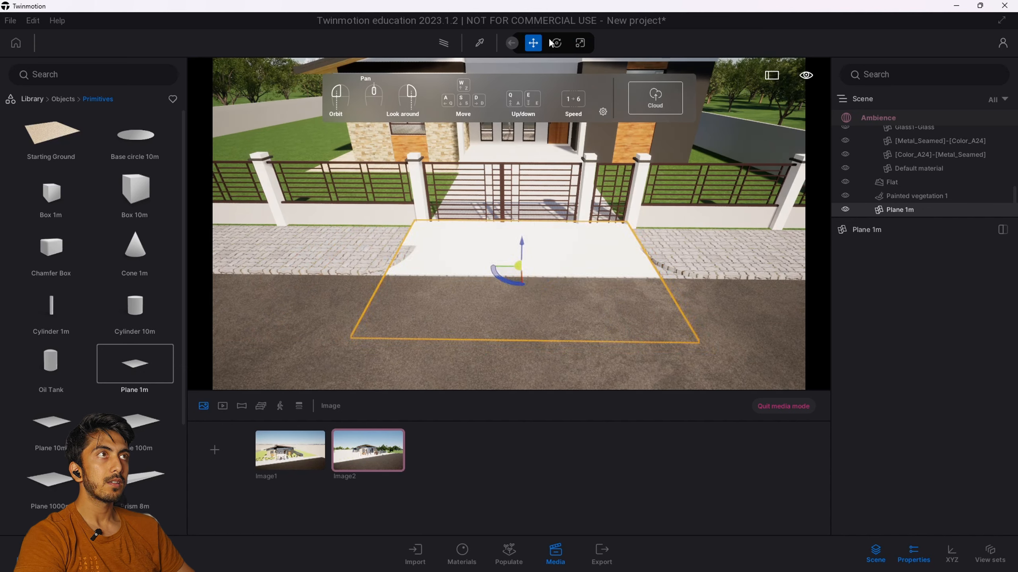
Step: Adjust the plane's height and tilt it to follow the slope of the ramp
click(522, 244)
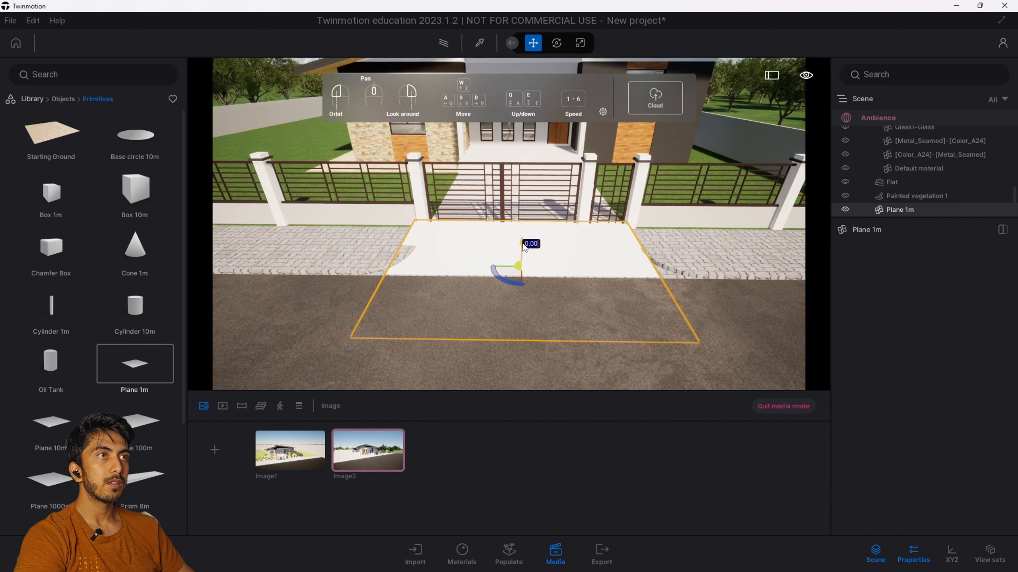
drag(524, 248, 527, 253)
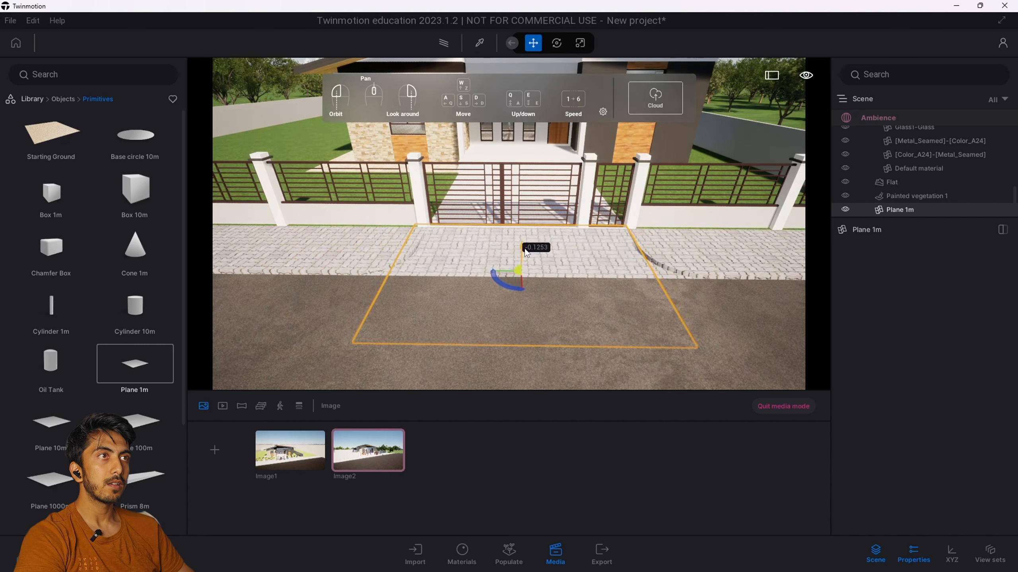
click(557, 42)
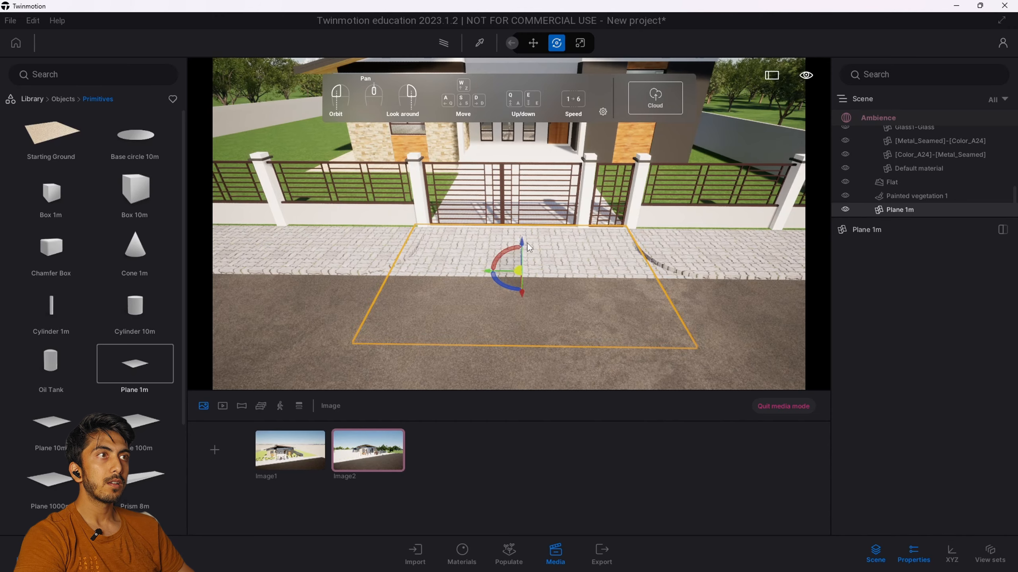
key(d)
right_drag(555, 284, 322, 236)
key(w)
click(313, 247)
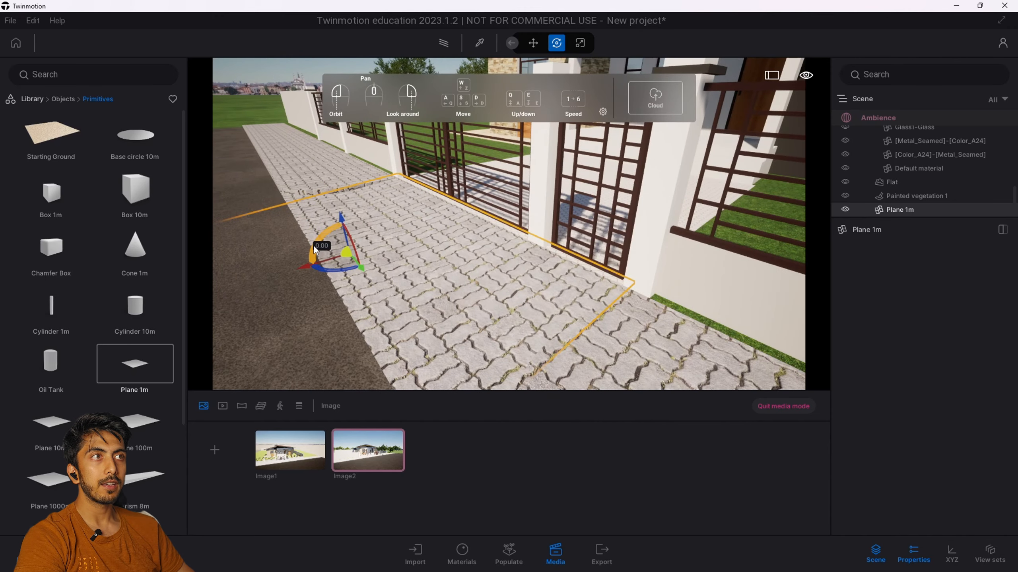
drag(313, 245, 344, 208)
click(343, 219)
Step: Scale the plane's depth by 0.55 and move it onto the ramp between the gate and the road
right_drag(473, 257, 581, 273)
key(s)
click(579, 43)
drag(515, 298, 564, 247)
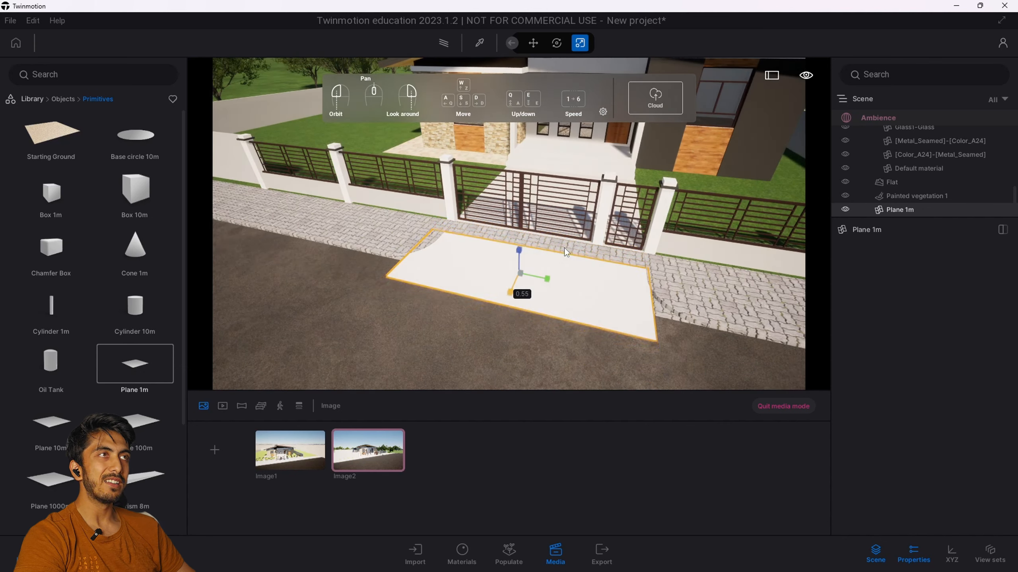
click(534, 43)
drag(518, 290, 543, 274)
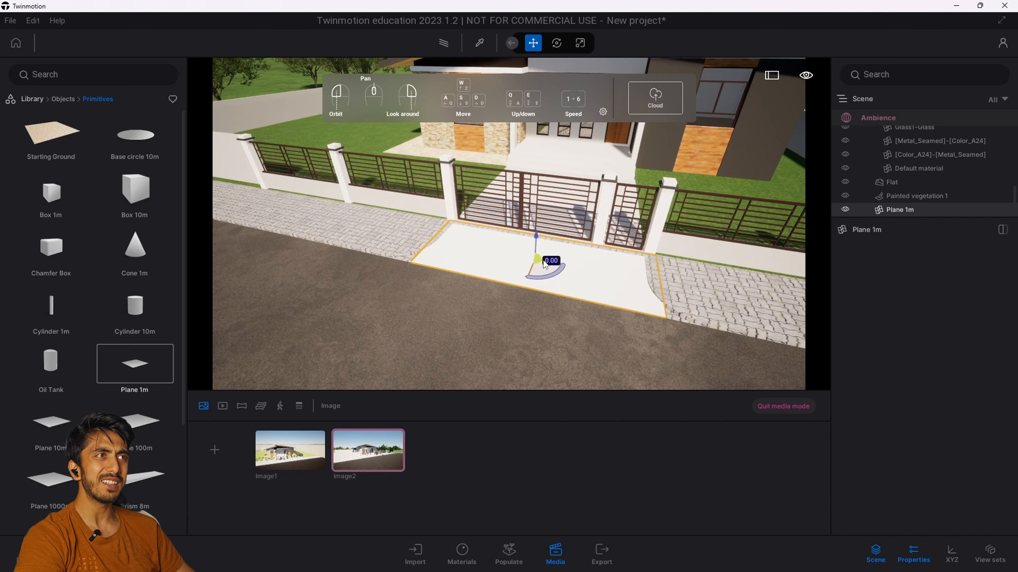
drag(536, 234, 536, 238)
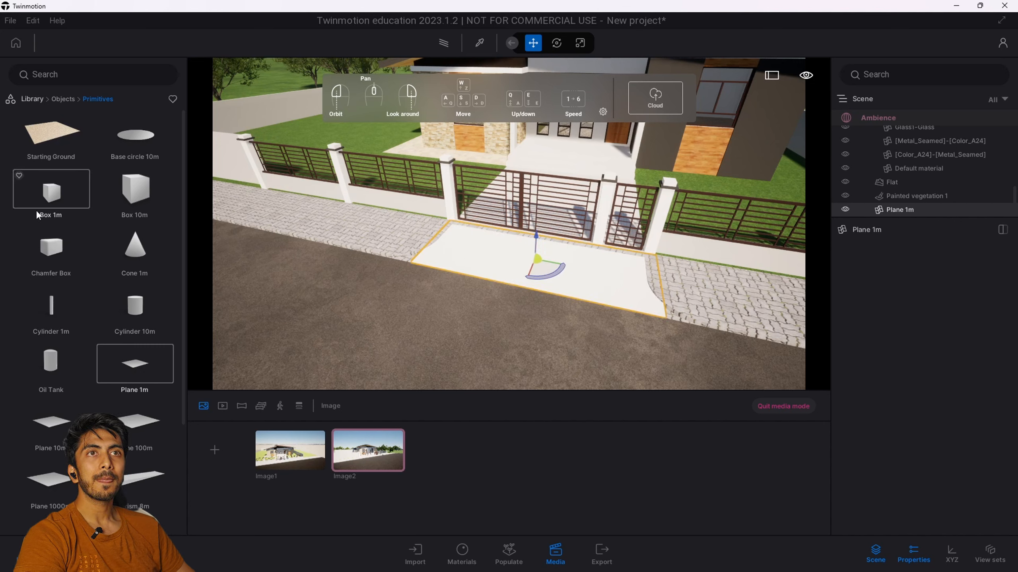
Step: Look through the man-made ground materials in the library for a surface for the ramp plane
click(60, 100)
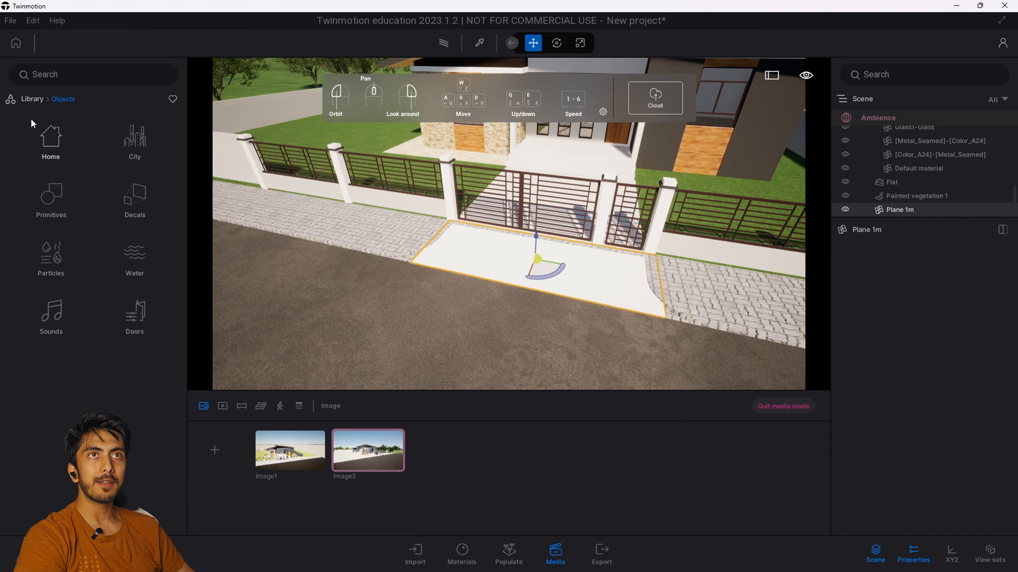
click(24, 98)
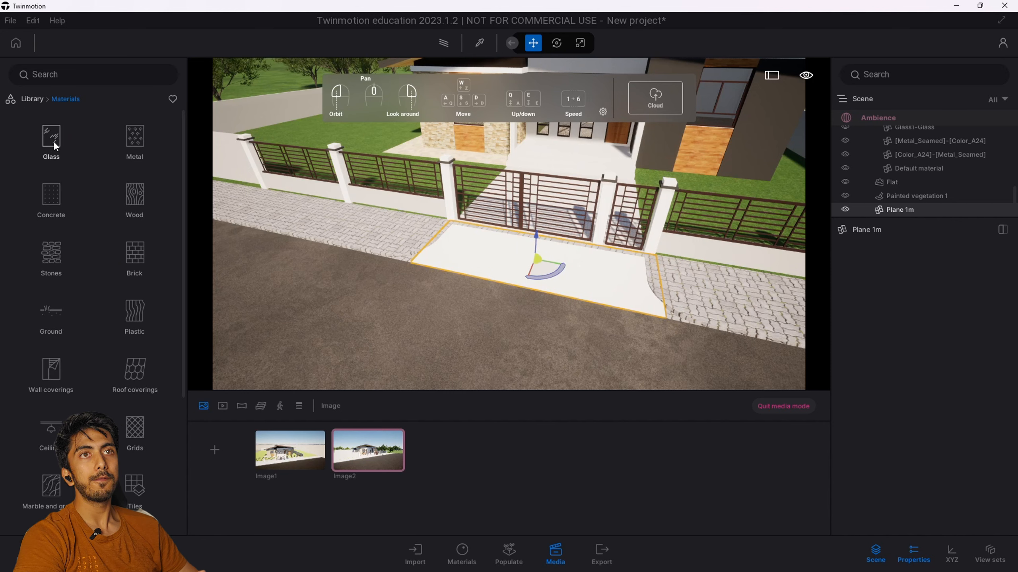
click(53, 140)
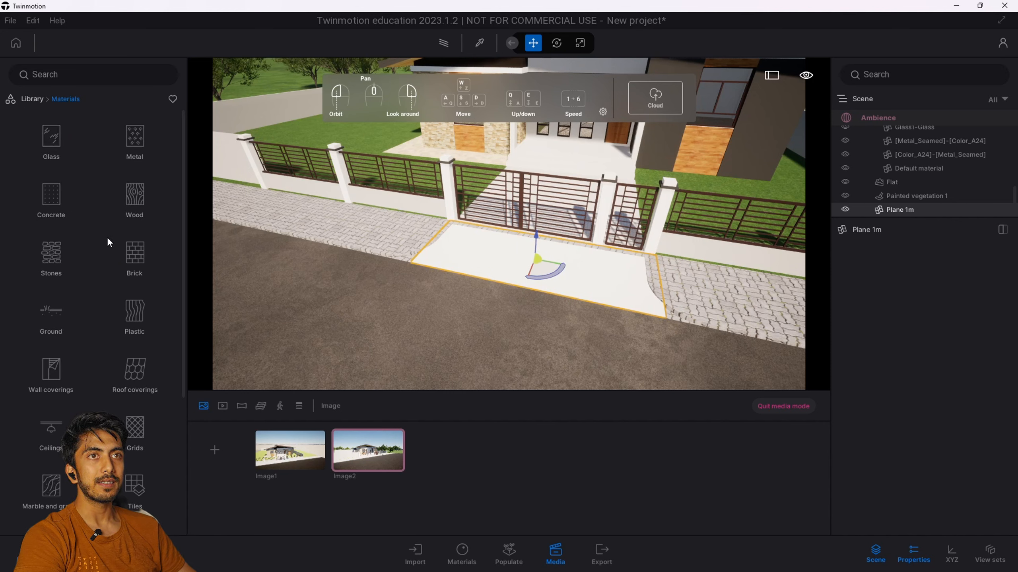
click(56, 304)
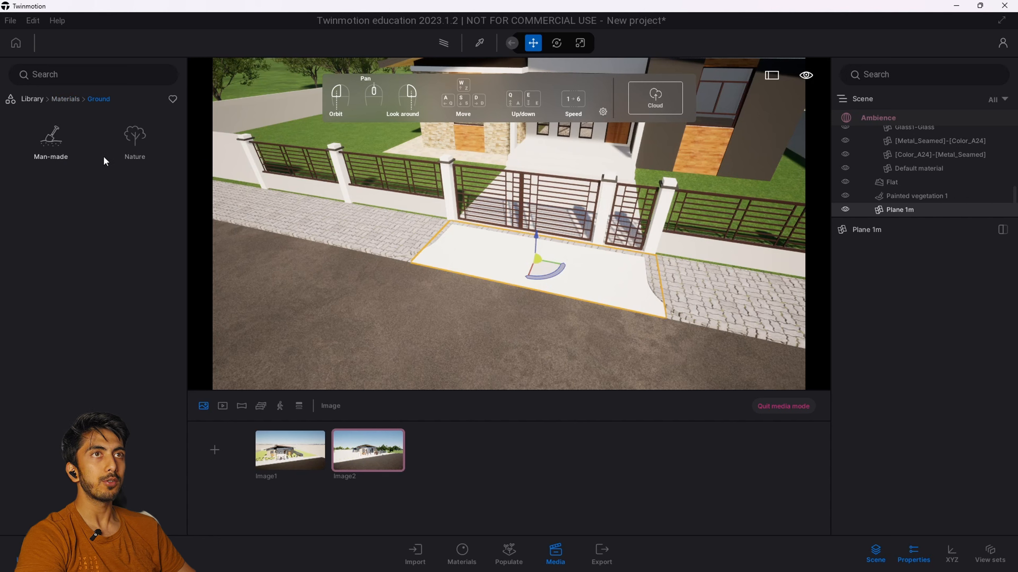
click(64, 137)
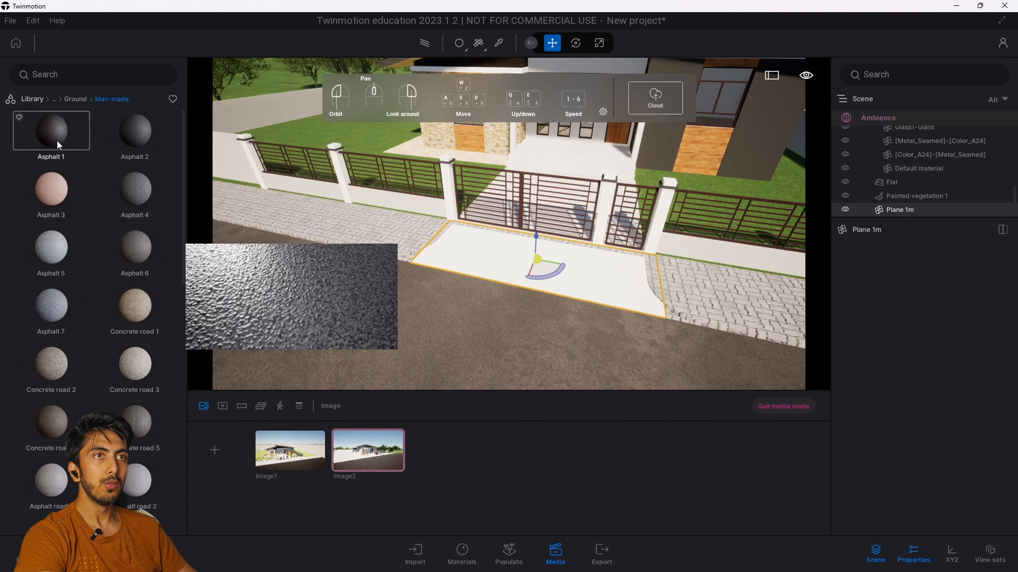
mouse_move(127, 302)
drag(131, 320, 120, 233)
scroll(60, 225, up, 2)
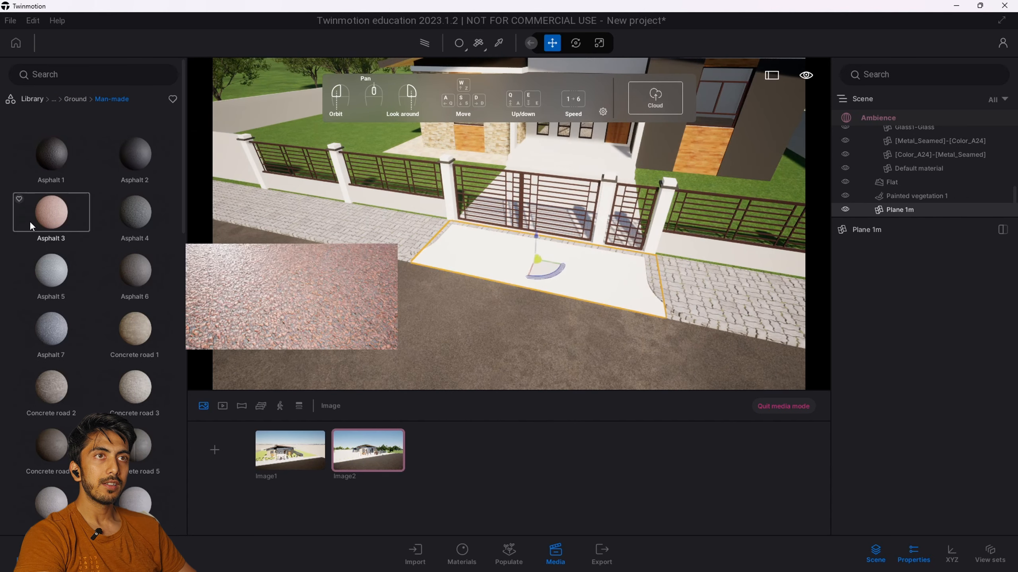
Step: Sample the road's material with the Material picker and apply Asphalt 6 to the plane on the ramp
click(498, 44)
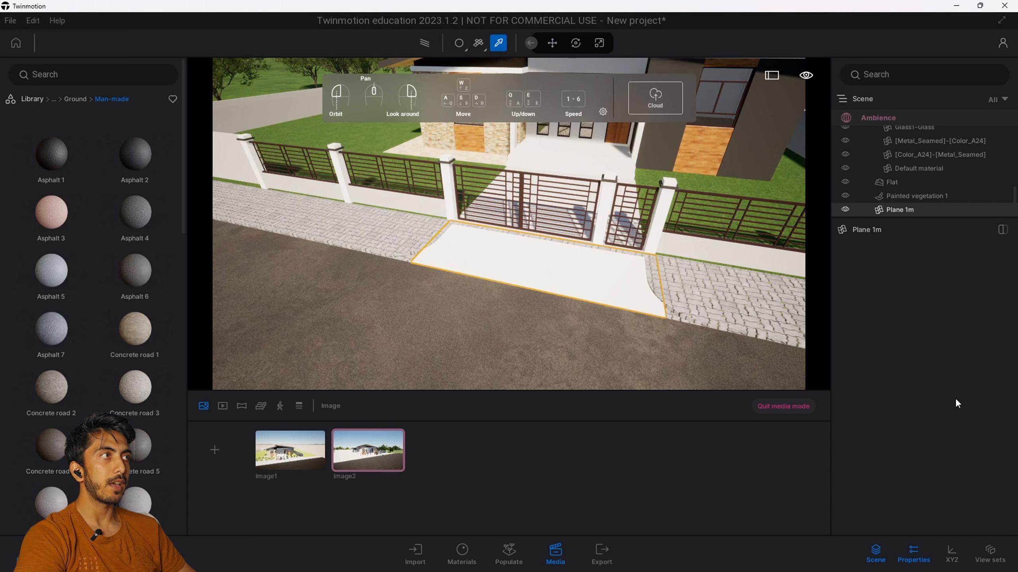
click(494, 323)
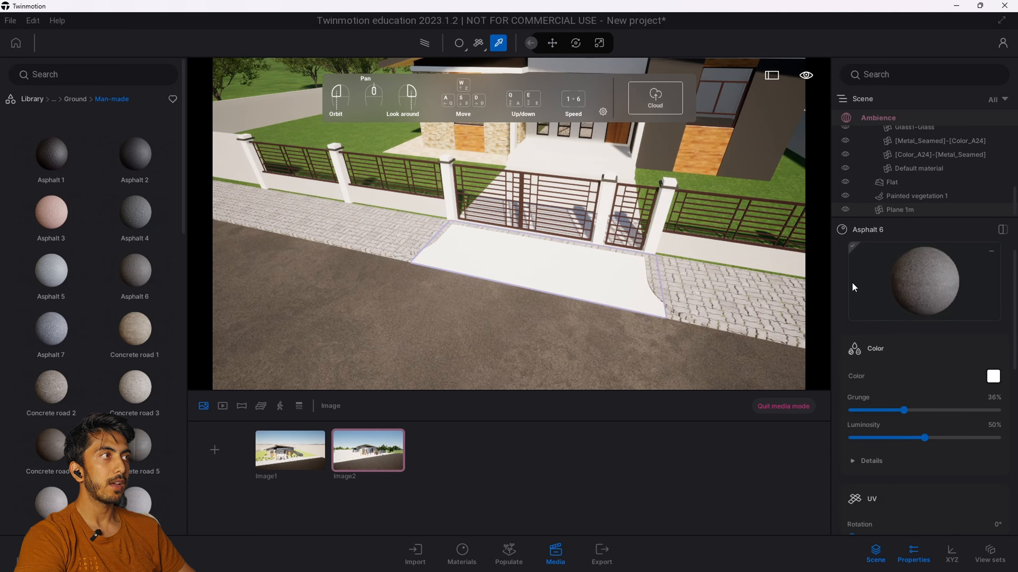
drag(852, 287, 560, 284)
click(560, 284)
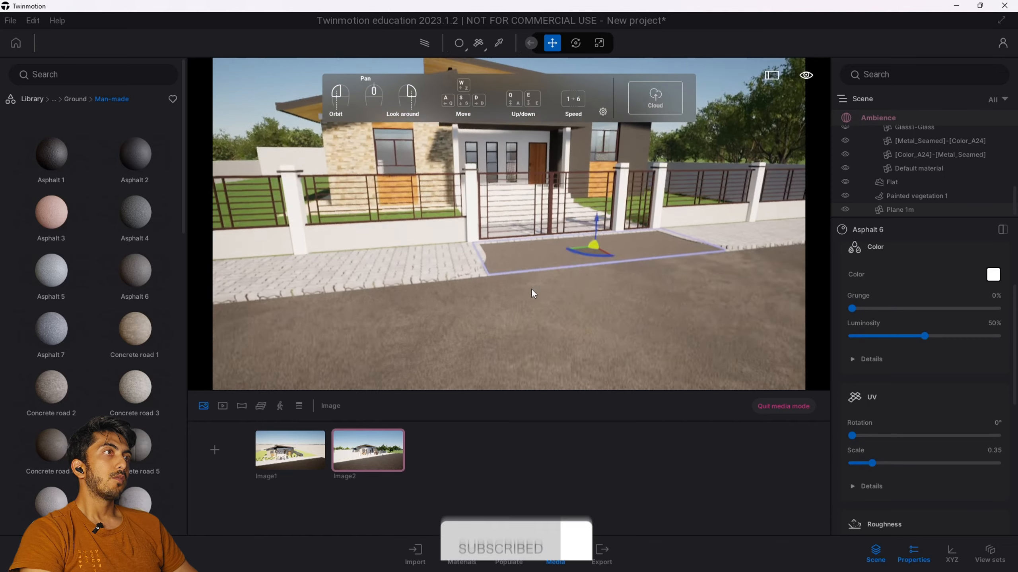
Step: Select the asphalt ramp plane and examine how it meets the gate, sidewalk and road from several viewpoints
scroll(531, 290, down, 5)
drag(532, 289, 33, 212)
click(288, 130)
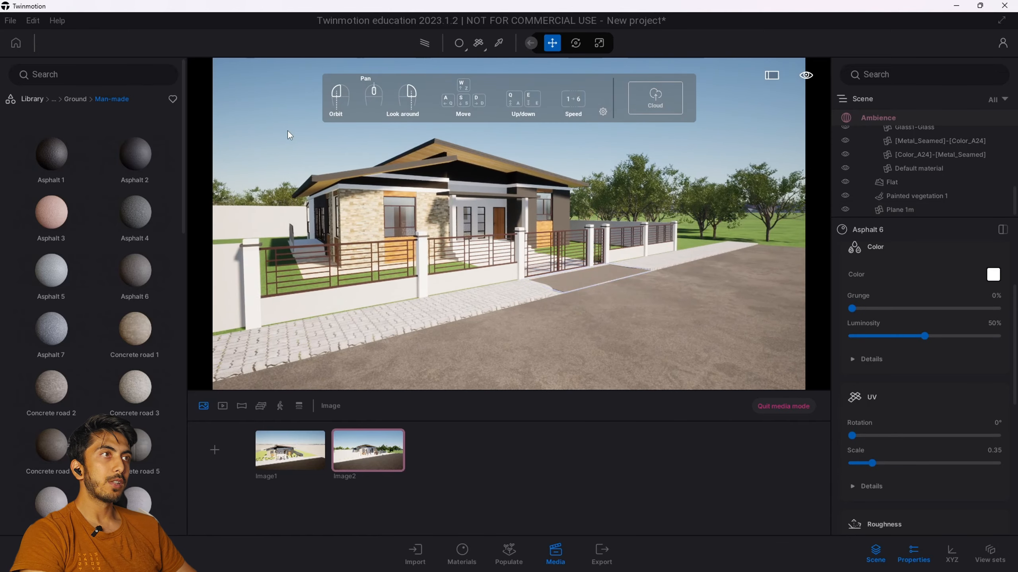
click(573, 282)
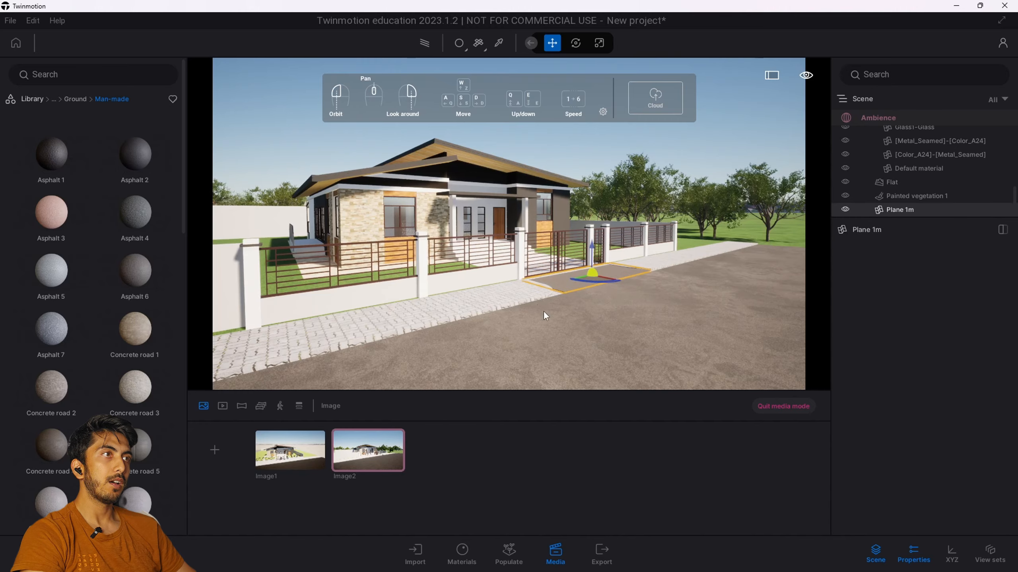
key(d)
right_drag(536, 304, 461, 305)
key(s)
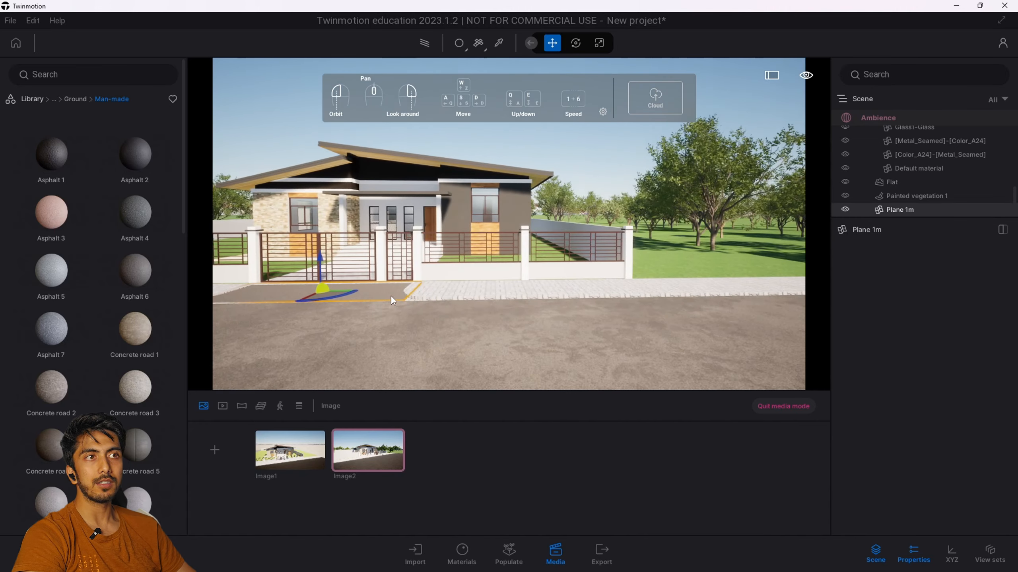
key(a)
key(w)
key(w)
key(a)
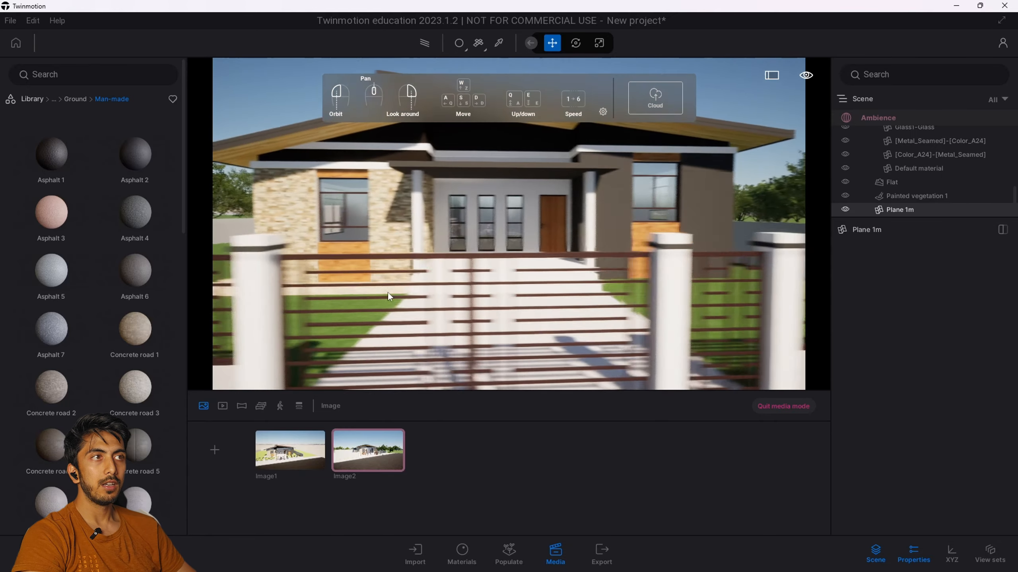
key(s)
Step: Apply the Plaster coating 02 wall covering to the low boundary wall beneath the front fence
click(73, 99)
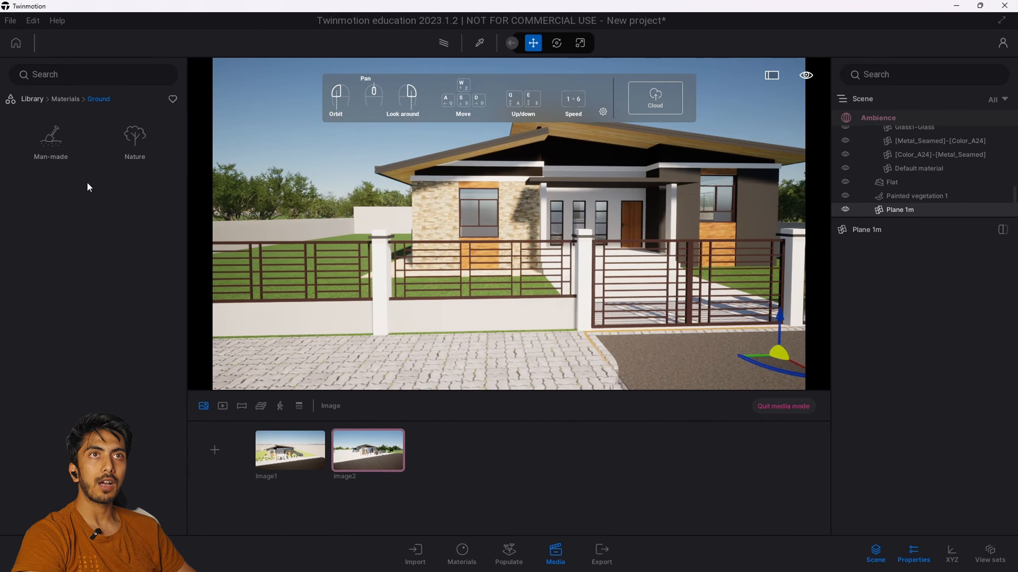
click(34, 98)
click(62, 150)
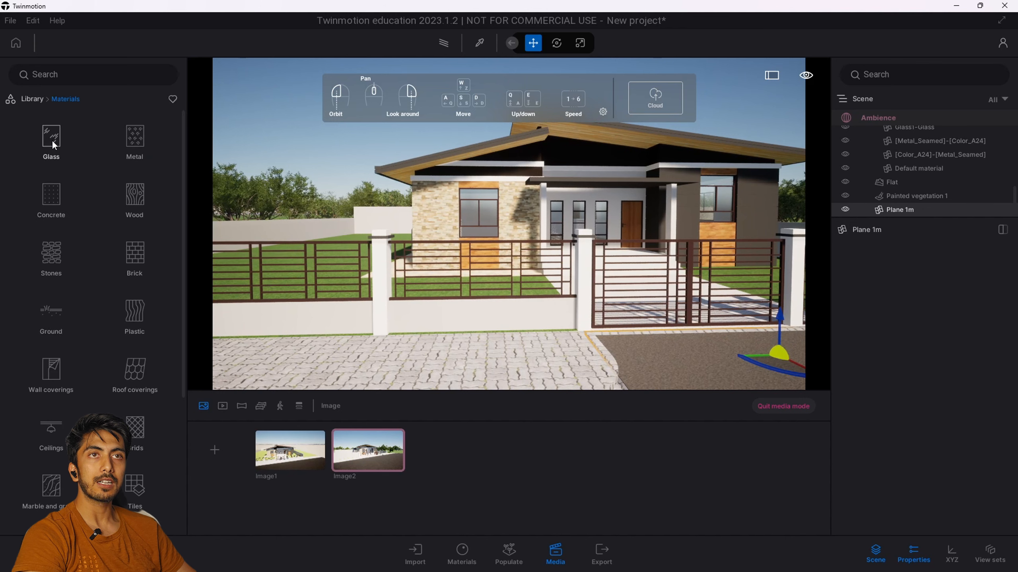
scroll(66, 437, down, 1)
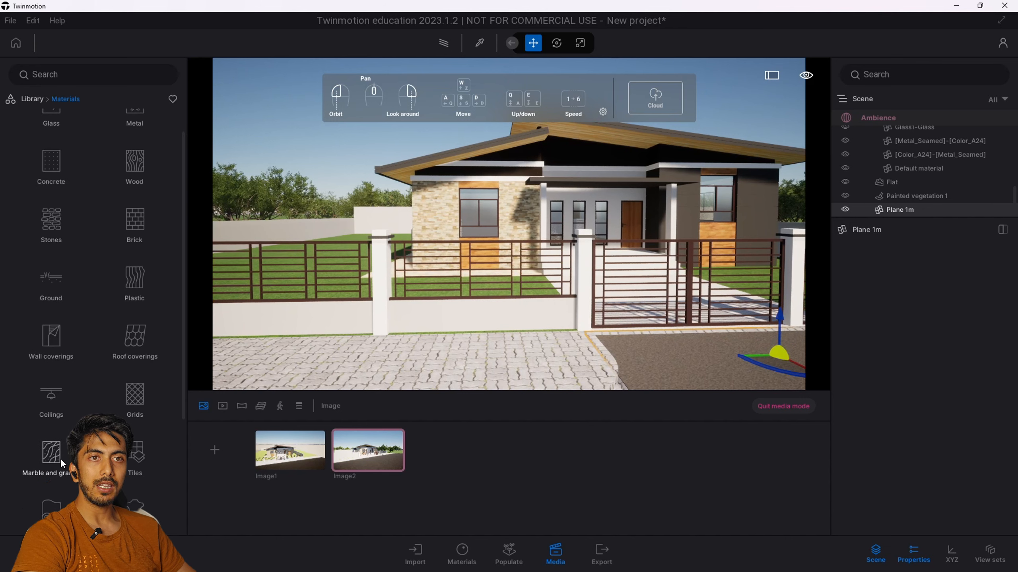
click(55, 332)
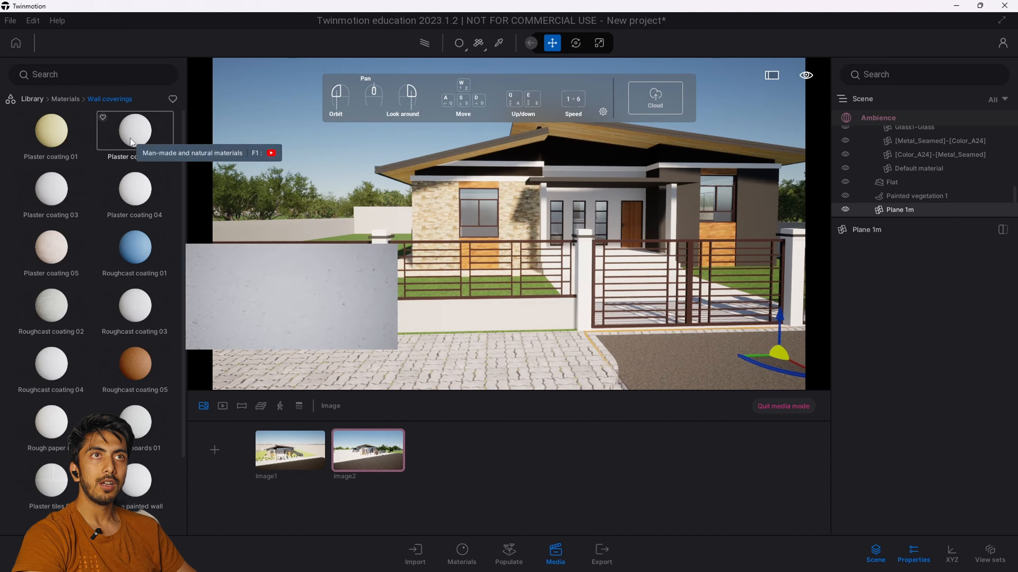
drag(130, 138, 429, 315)
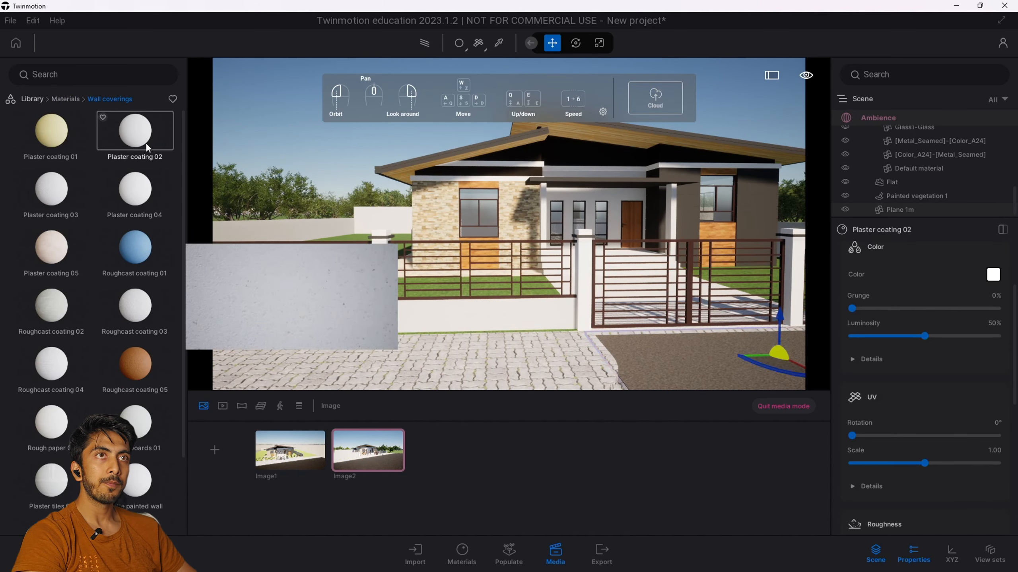
Step: Apply the Plaster coating 02 wall covering to the front fence posts beside the gate
drag(140, 137, 581, 281)
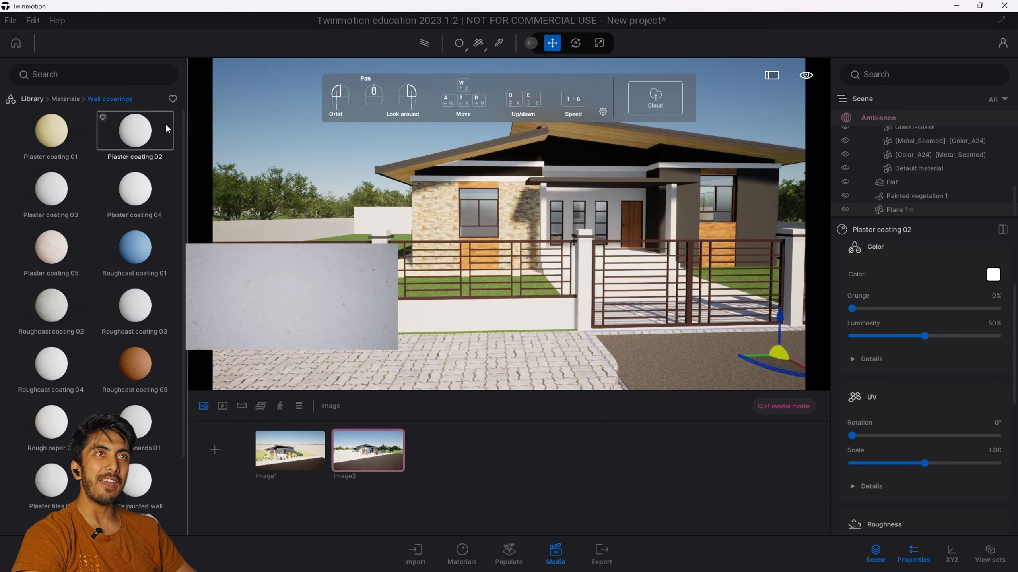
key(d)
key(w)
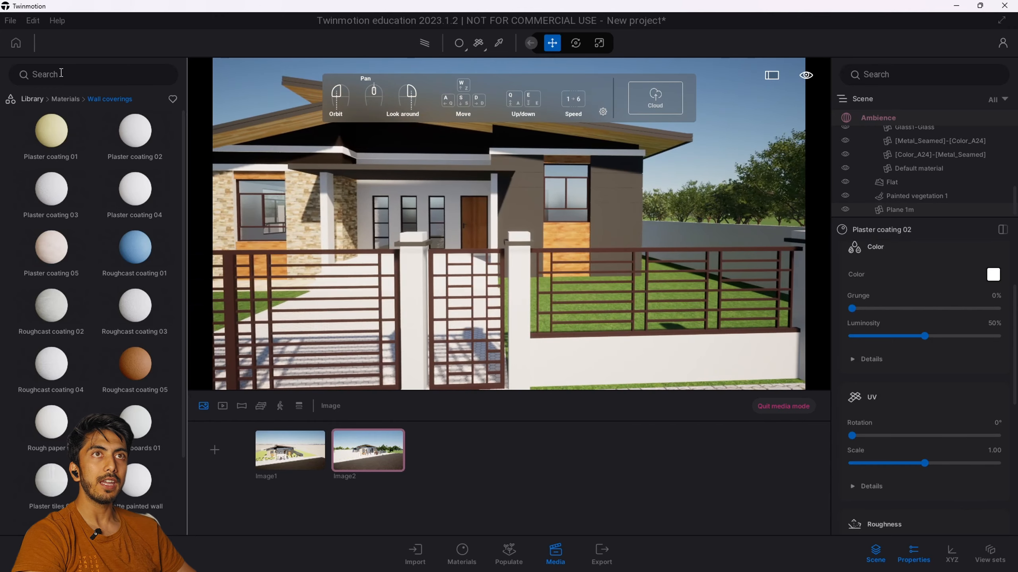
Step: Apply the Carbon metal material to the bars of the gate and front fence
click(65, 99)
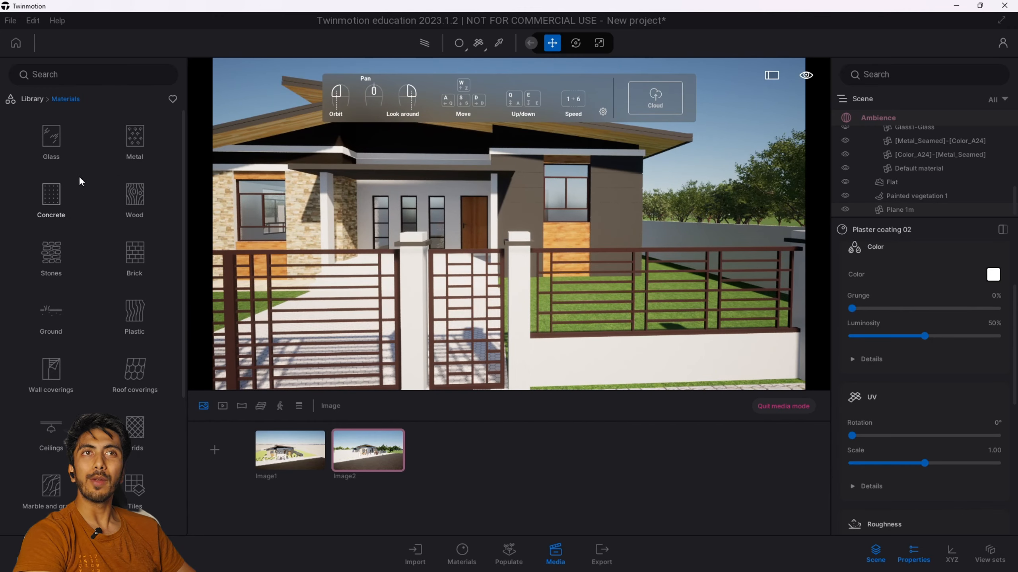
click(136, 151)
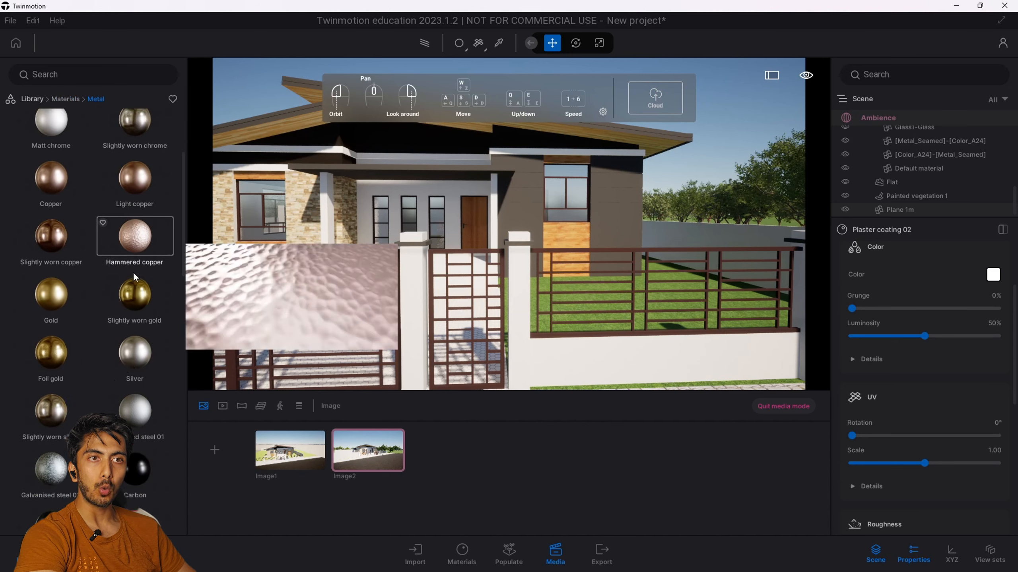
scroll(133, 272, down, 3)
scroll(133, 266, down, 5)
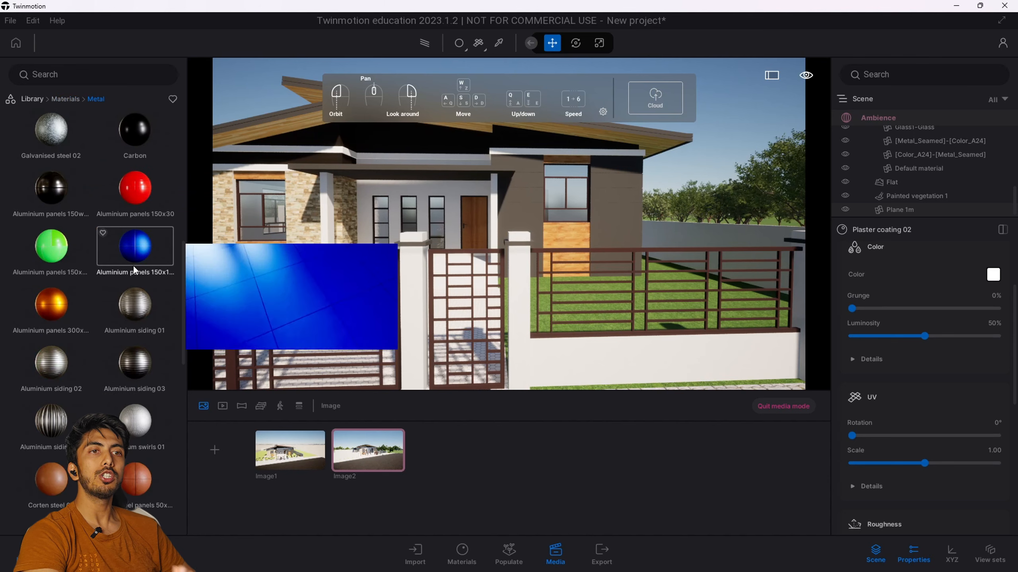
scroll(132, 265, down, 3)
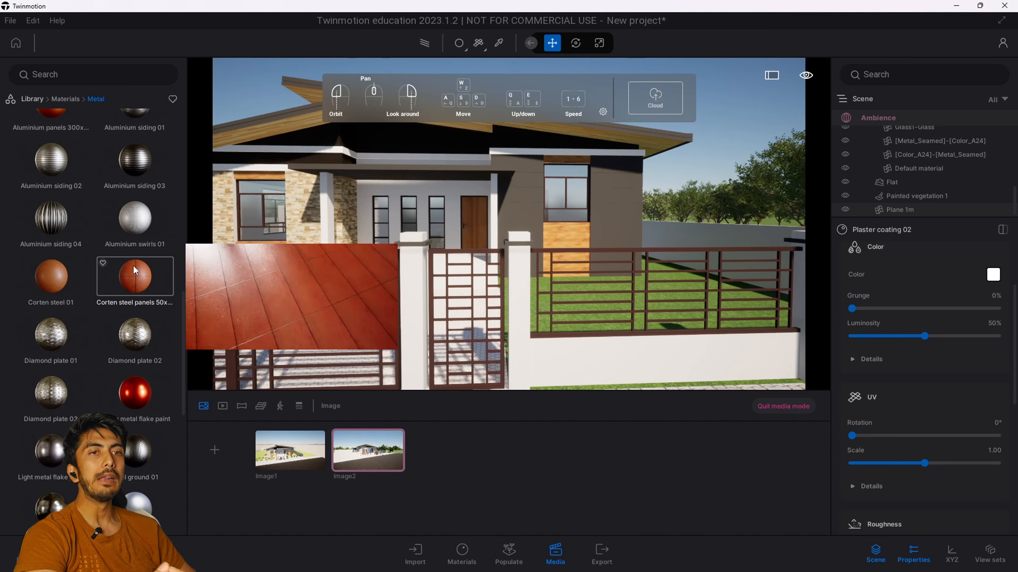
scroll(132, 265, down, 3)
scroll(135, 255, up, 10)
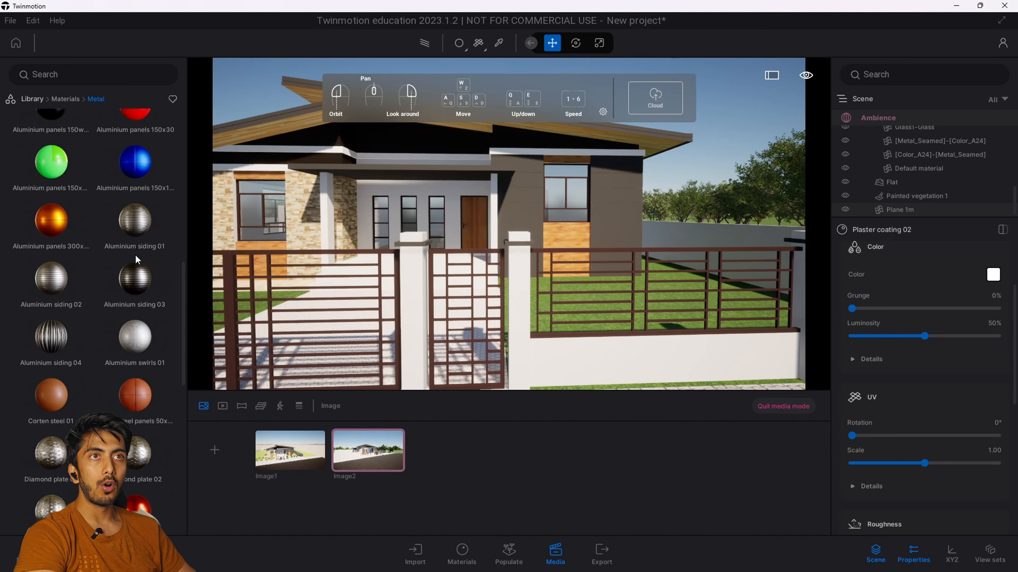
drag(127, 294, 448, 287)
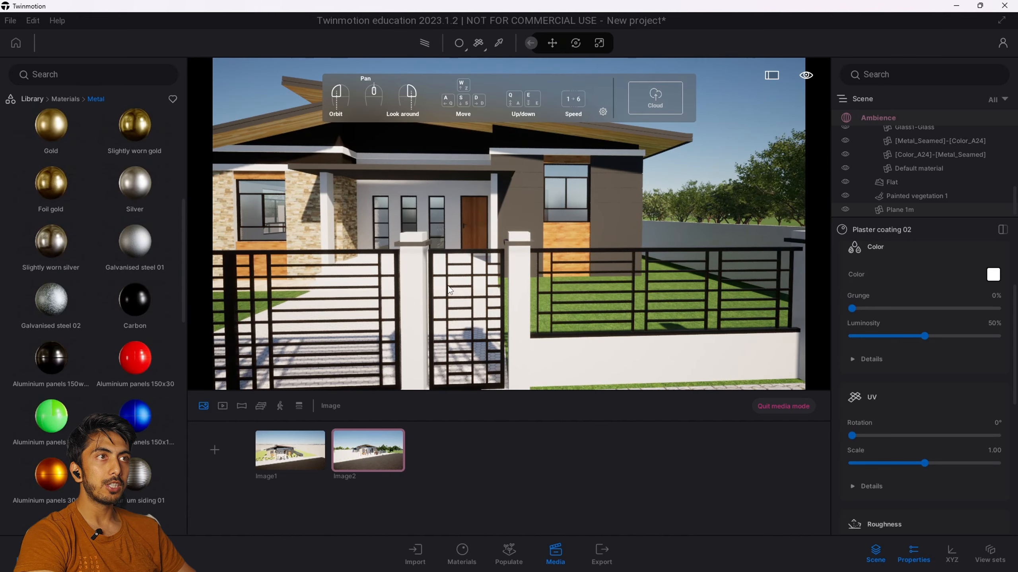
scroll(415, 321, down, 8)
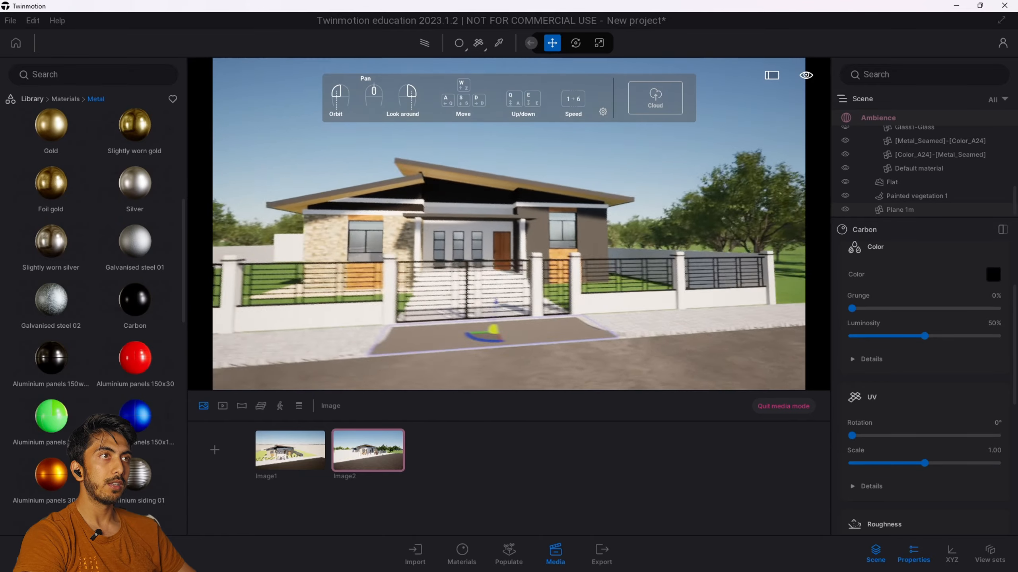
Step: Try Stacked stone 08 on the stone-clad wall around the front window, with its texture scale set to 2.71
scroll(413, 320, up, 8)
right_drag(416, 309, 395, 335)
key(a)
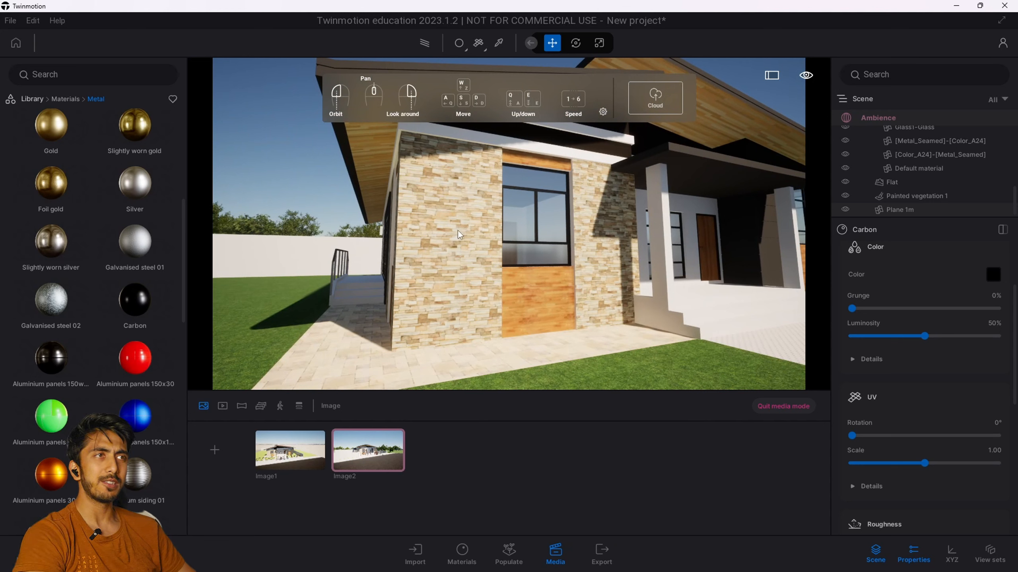
click(58, 98)
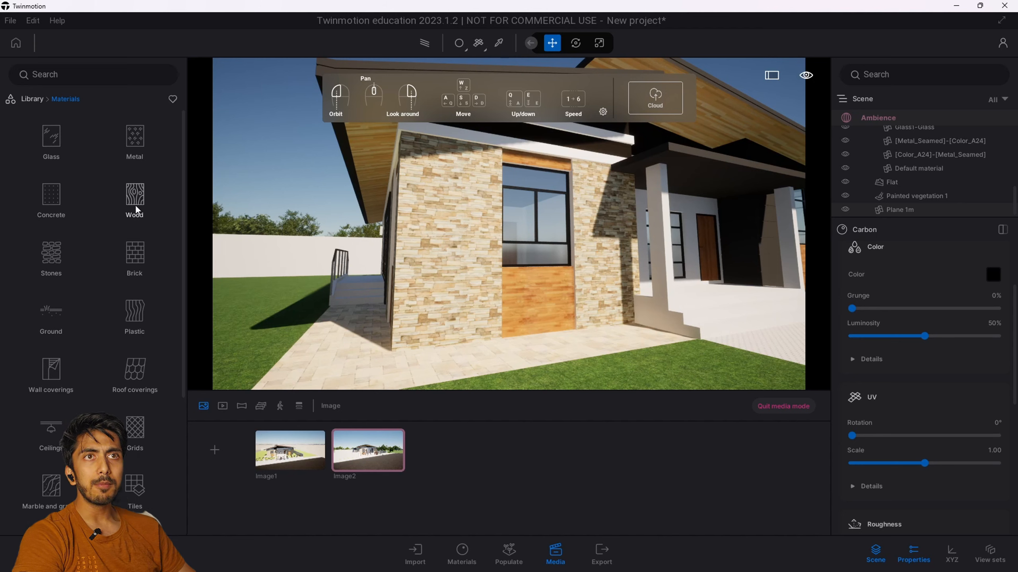
click(69, 249)
scroll(93, 218, down, 3)
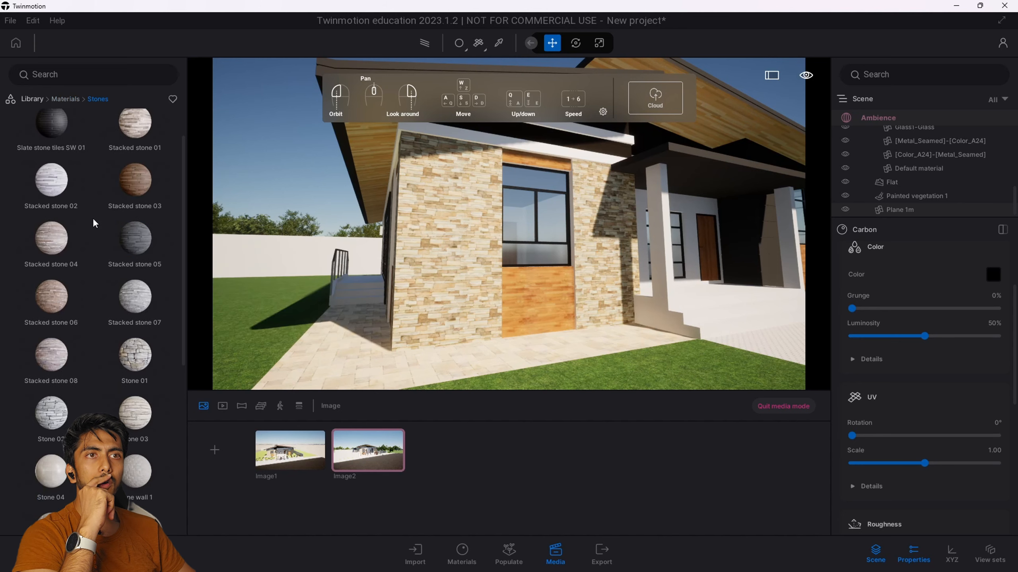
scroll(93, 219, down, 3)
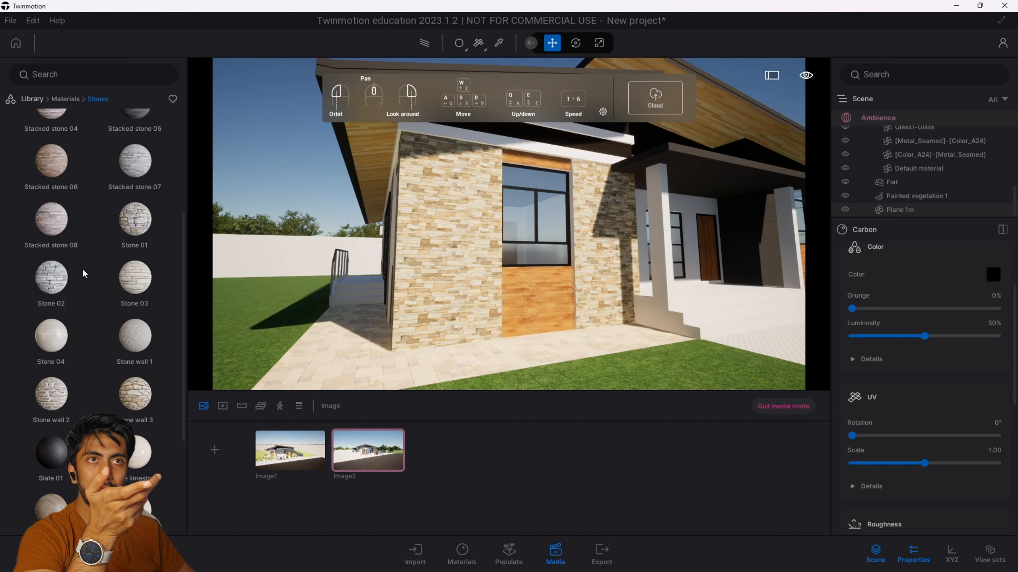
scroll(82, 269, up, 1)
mouse_move(62, 254)
drag(62, 254, 452, 286)
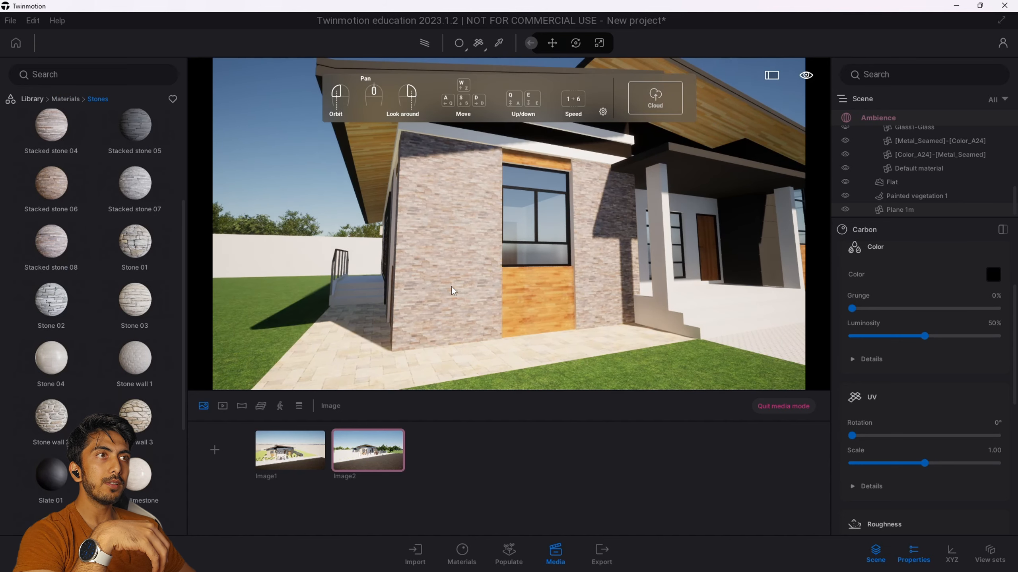
scroll(919, 402, down, 1)
drag(924, 445, 938, 446)
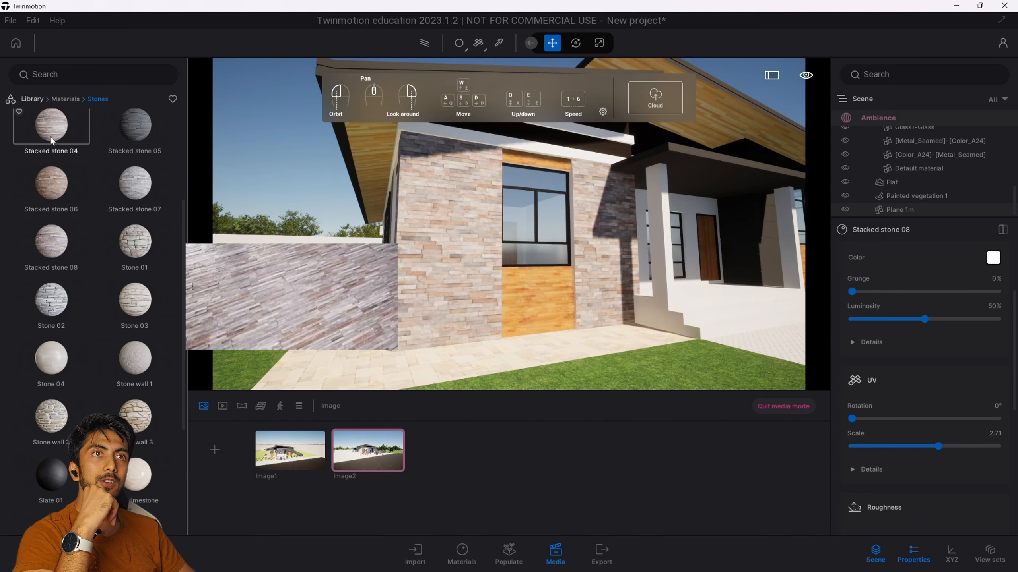
Step: Try Stone 03 on the clad wall around the front window
mouse_move(136, 241)
scroll(128, 295, down, 1)
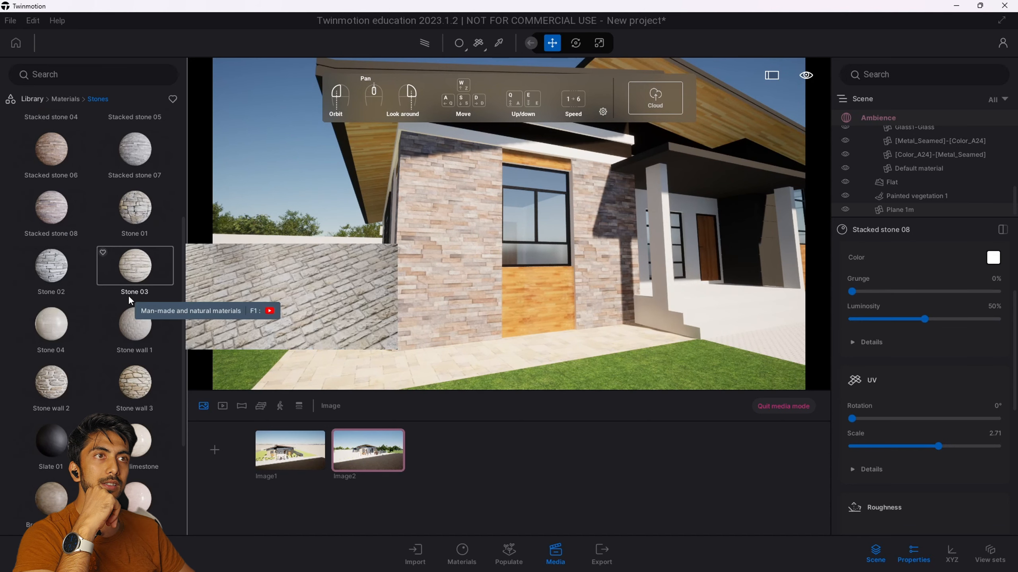
scroll(128, 295, down, 2)
drag(128, 237, 403, 276)
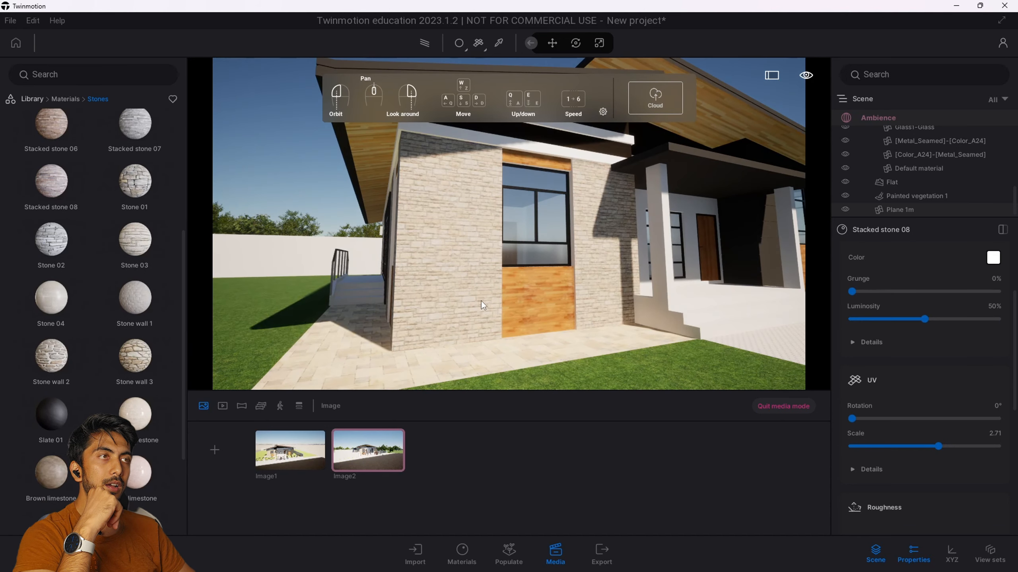
click(481, 301)
Step: Apply Stone wall 2 to the clad wall around the front window and set its texture scale to 3.30
scroll(67, 340, down, 2)
drag(56, 301, 450, 262)
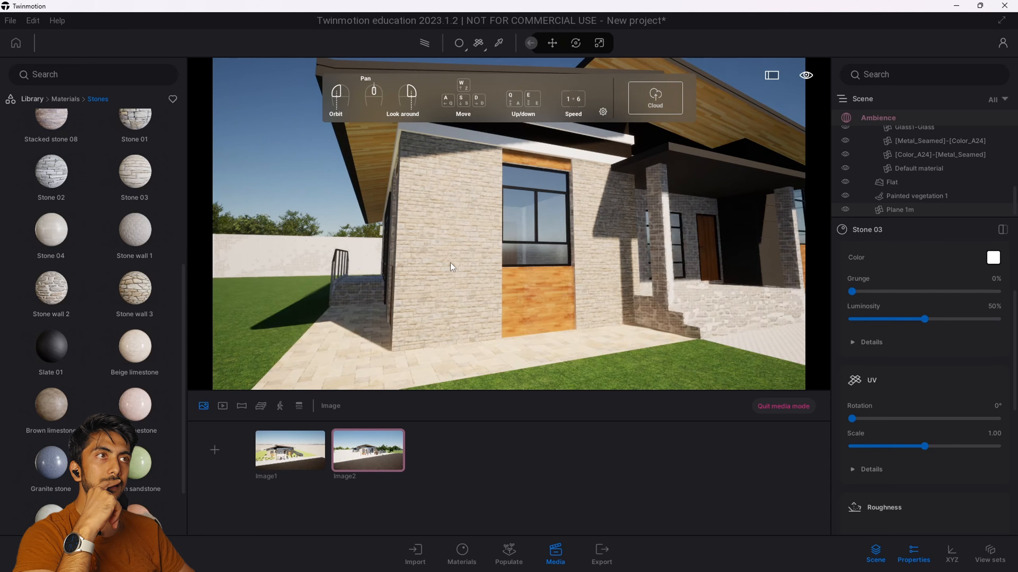
drag(925, 446, 943, 446)
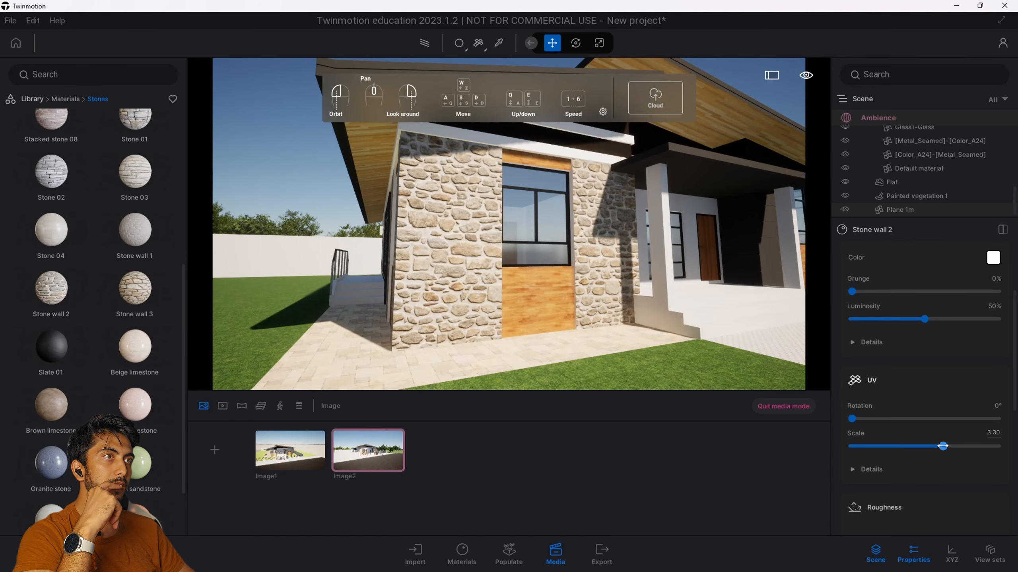
Step: Apply Stone wall 2 to the wooden panel beneath the front window and set its texture scale to 4.22
drag(60, 286, 567, 302)
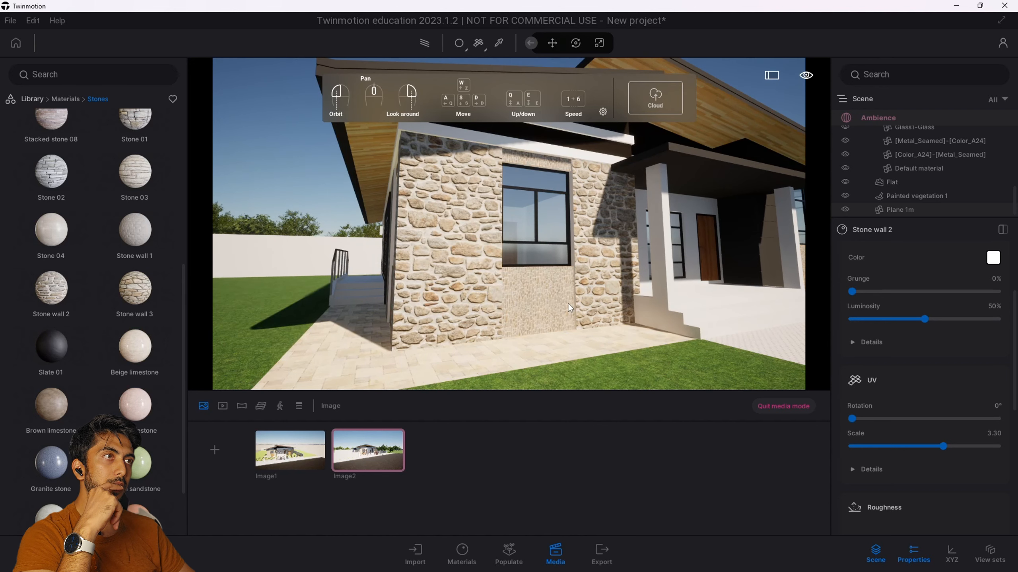
drag(939, 445, 954, 446)
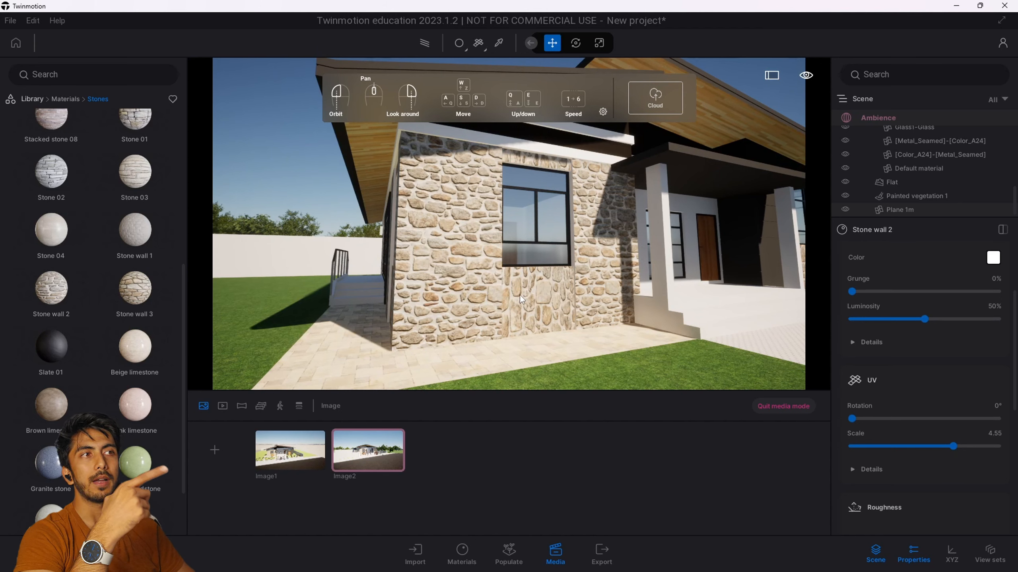
drag(954, 446, 951, 447)
Step: Set the stone panel's texture rotation to 90° and its roughness to 47%
drag(861, 421, 889, 420)
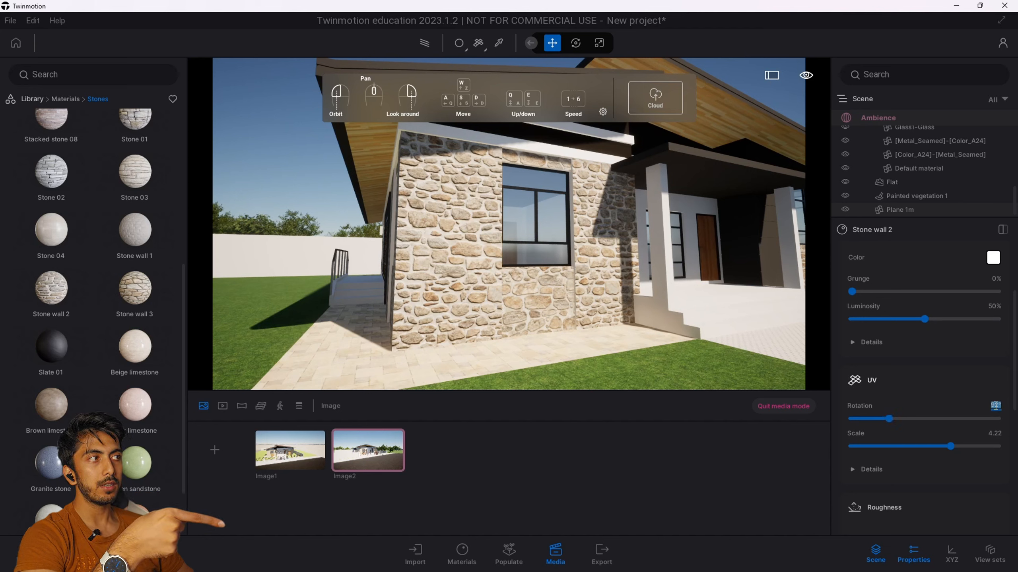
text(90)
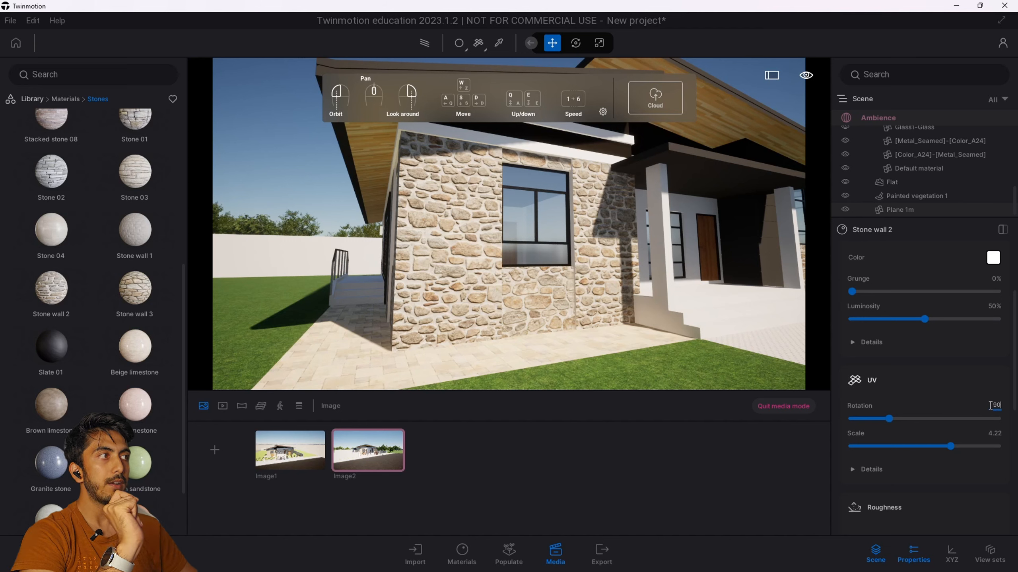
key(Return)
click(966, 370)
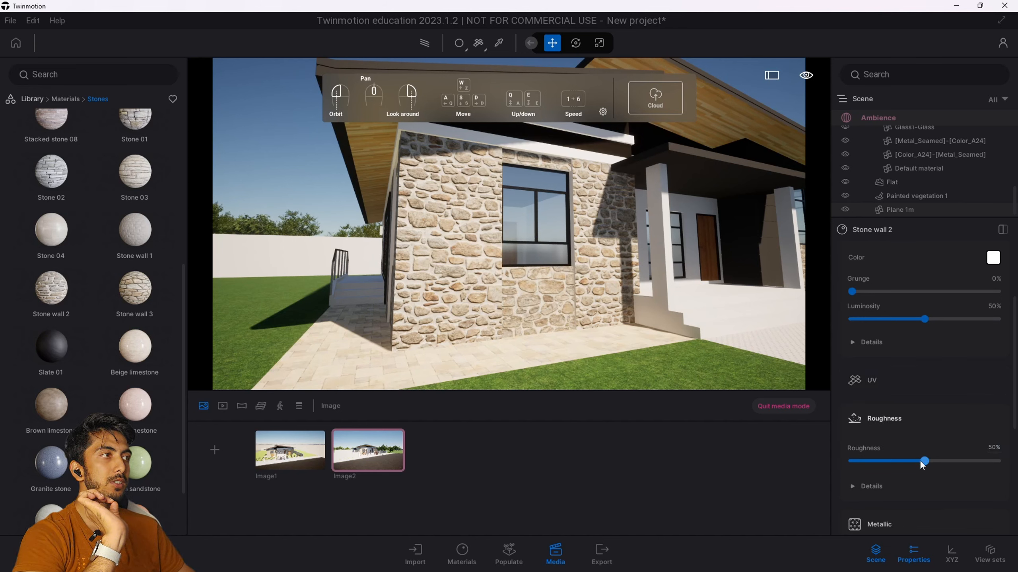
scroll(883, 363, down, 1)
click(884, 328)
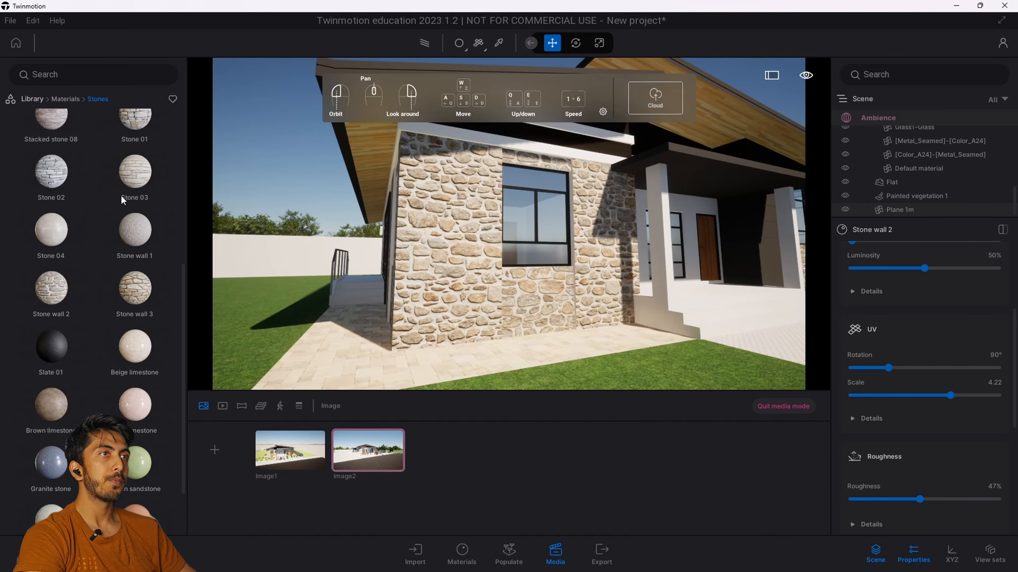
Step: Examine the new stone cladding and the remaining gray facade walls from several viewpoints
scroll(422, 241, down, 2)
scroll(422, 241, down, 4)
middle_drag(421, 241, 405, 275)
scroll(405, 275, up, 1)
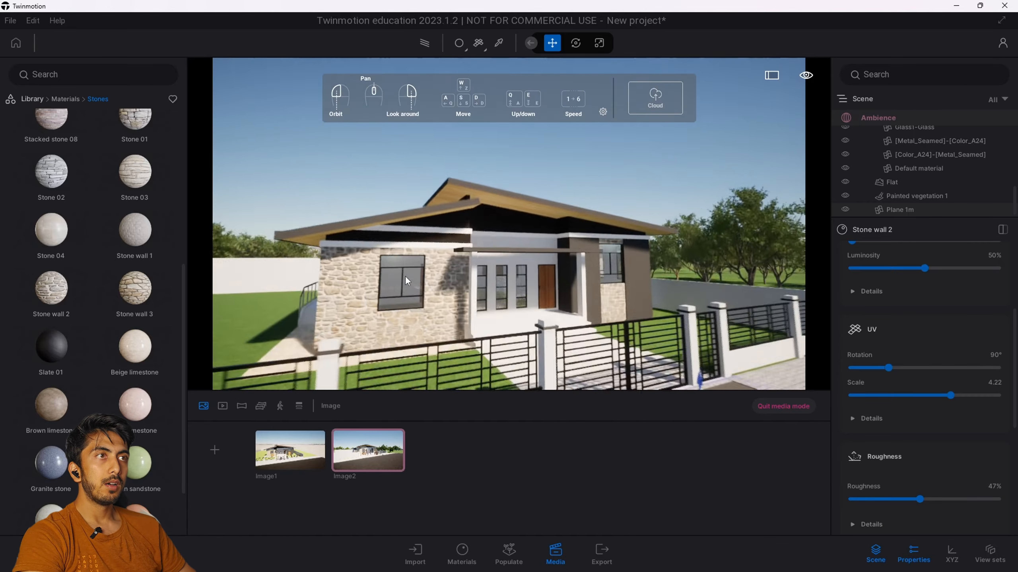
scroll(404, 276, down, 2)
drag(404, 275, 400, 285)
scroll(400, 284, up, 4)
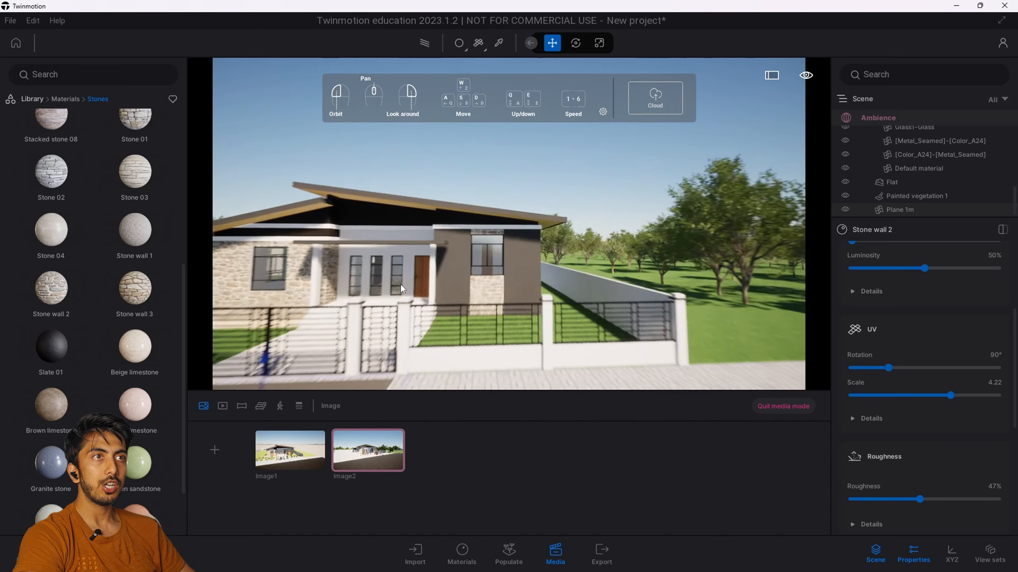
scroll(399, 284, down, 2)
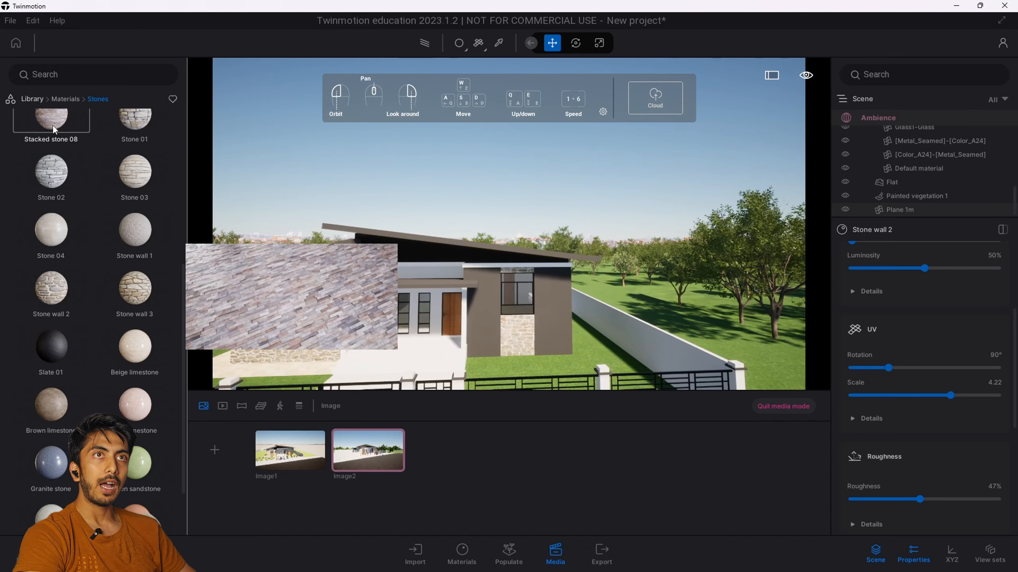
Step: Apply the Ipe A wood material to the gray accent wall of the front facade
click(64, 101)
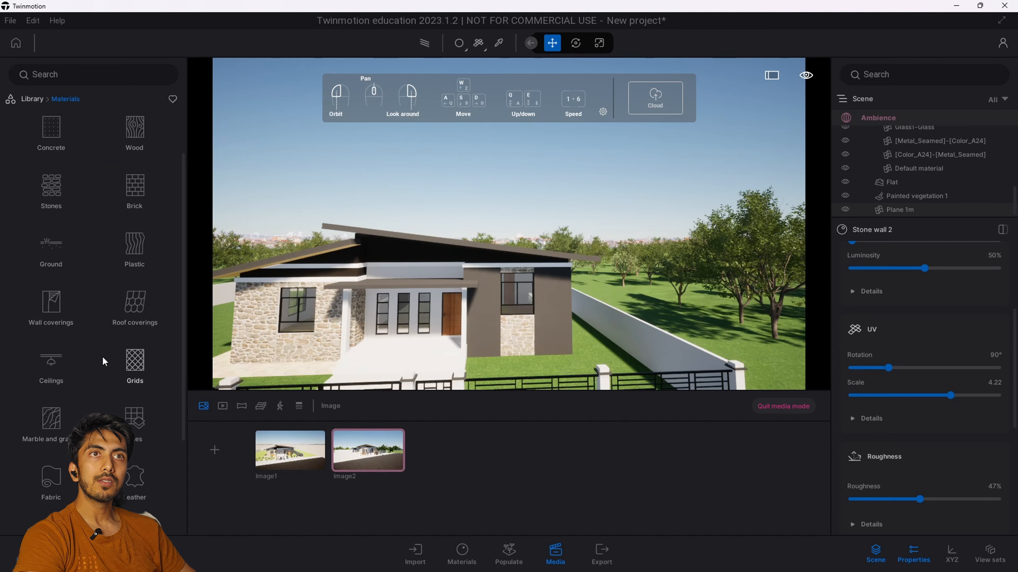
click(136, 194)
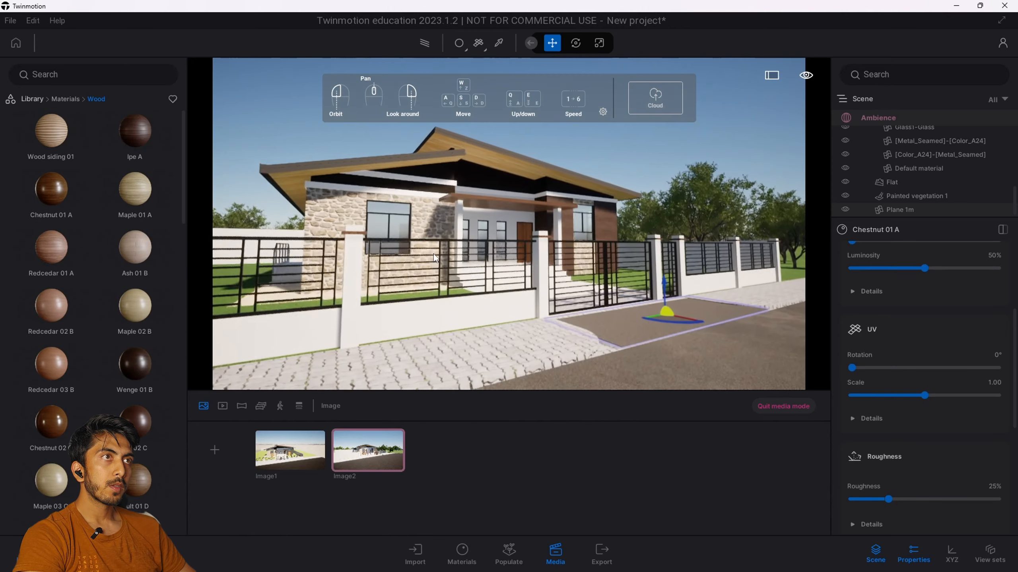
drag(433, 253, 279, 166)
drag(140, 132, 504, 161)
Step: Examine the wood and stone finishes of the facade from the road and from close to the entrance
key(s)
right_drag(505, 162, 581, 173)
key(a)
key(s)
key(q)
mouse_move(454, 280)
right_down()
mouse_move(460, 298)
mouse_move(461, 277)
mouse_move(437, 277)
right_up()
key(w)
key(d)
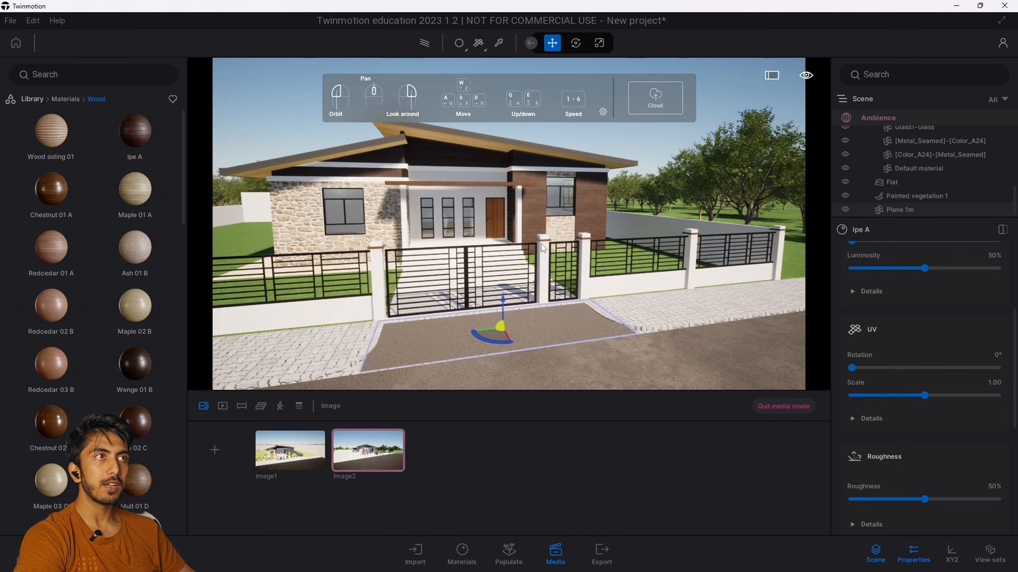
key(s)
key(d)
right_drag(506, 326, 412, 324)
key(w)
key(s)
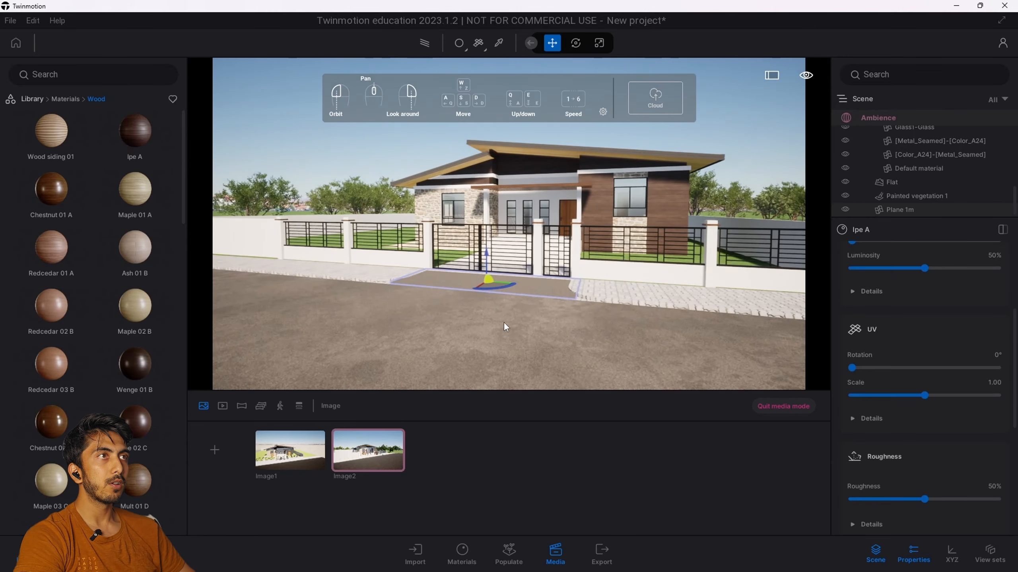
key(w)
key(a)
right_drag(503, 323, 543, 299)
key(w)
Step: Try Wood siding 01 on the front roof overhang and apply Ipe A wood to the roof
mouse_move(66, 148)
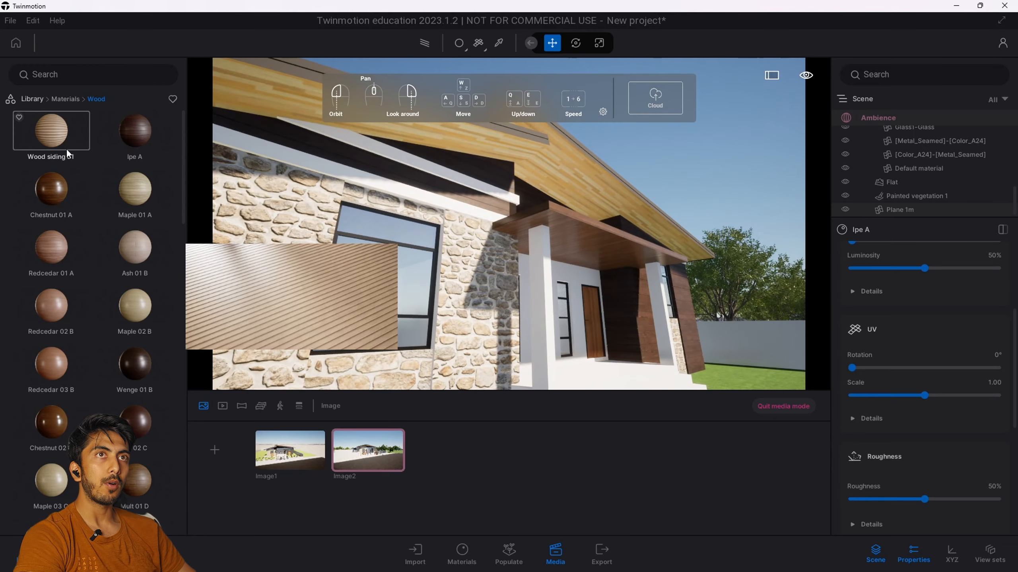
drag(64, 145, 417, 120)
drag(139, 129, 334, 120)
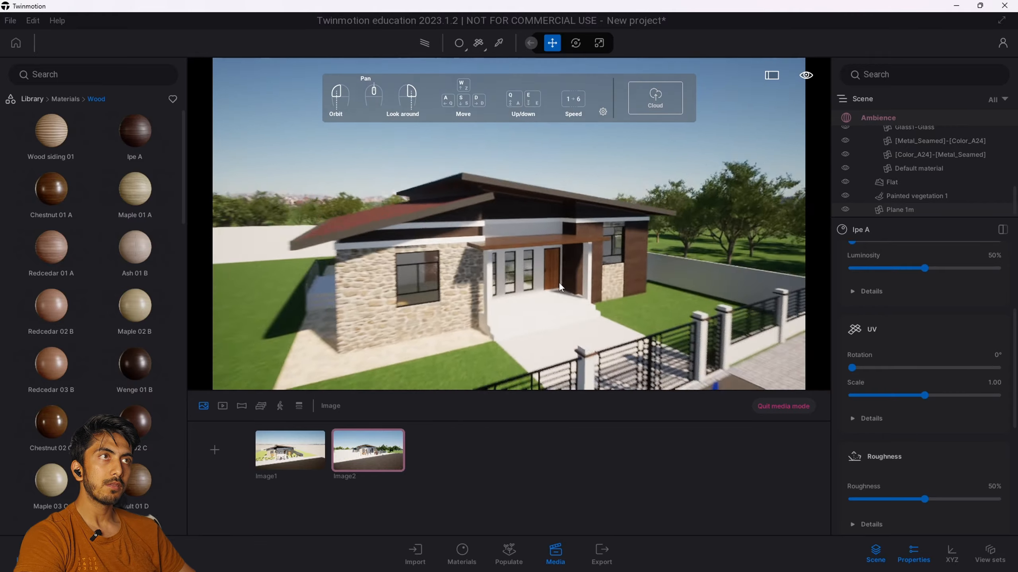
key(s)
key(w)
key(q)
right_drag(351, 219, 350, 219)
key(s)
key(e)
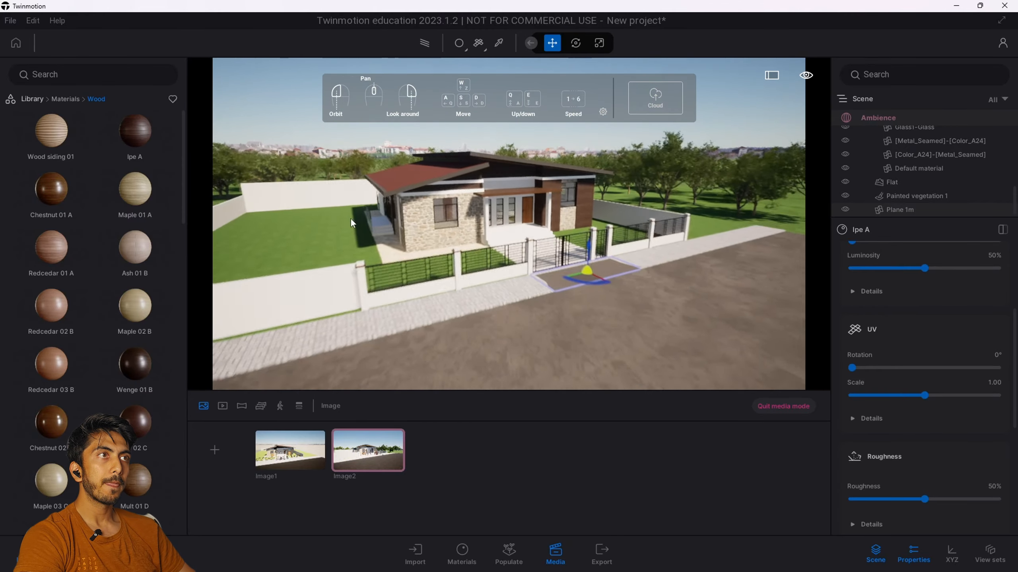
Step: Try the Chestnut 01 A wood on the white entrance walls and undo it
key(e)
key(w)
right_drag(496, 166, 493, 207)
key(q)
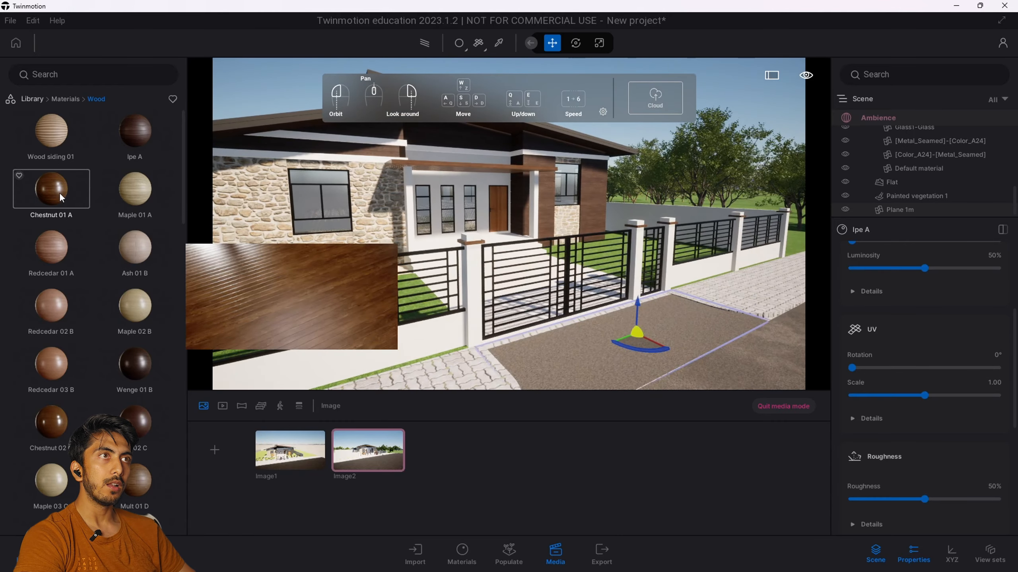
drag(59, 193, 412, 218)
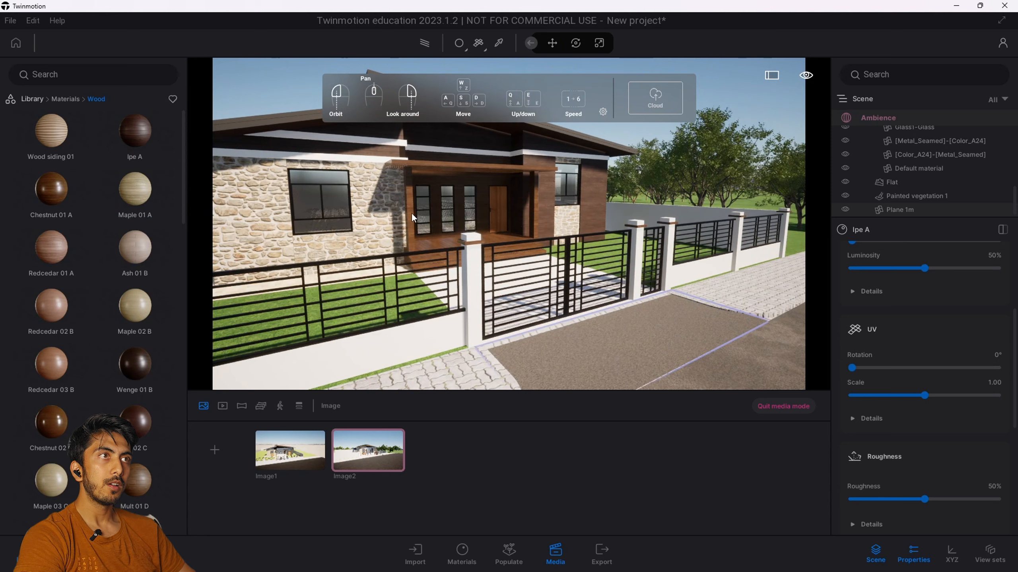
key(ctrl+z)
drag(67, 183, 87, 205)
Step: Set material application to Apply to selection and select the white porch floor and steps at the entrance
key(w)
right_drag(492, 203, 453, 201)
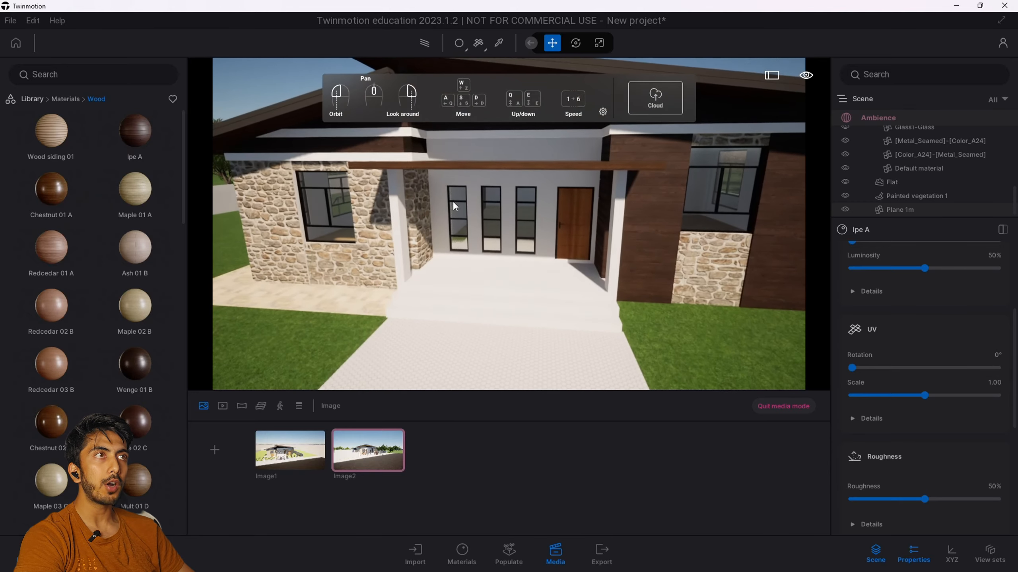
click(465, 51)
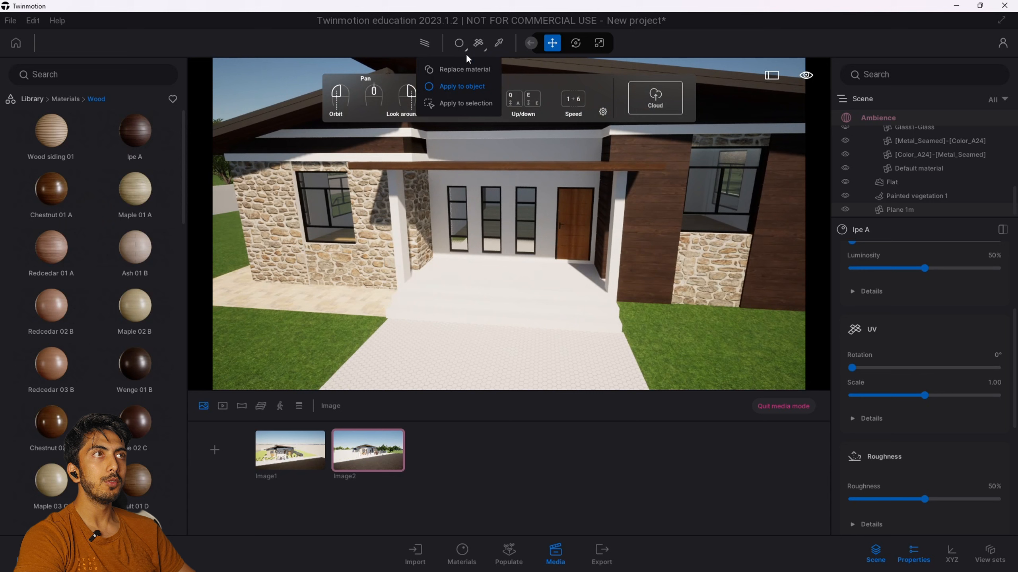
click(465, 104)
click(463, 306)
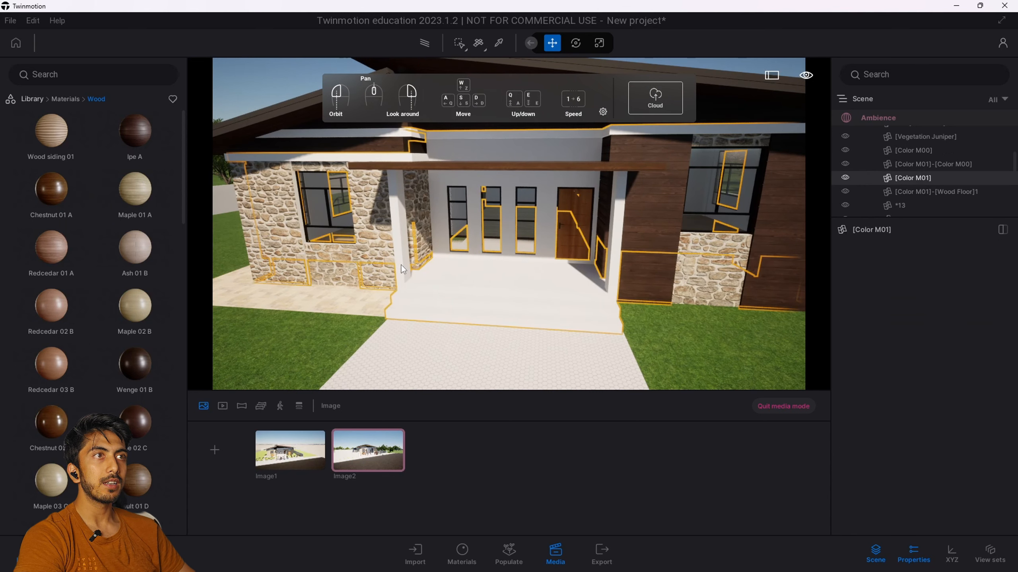
click(480, 160)
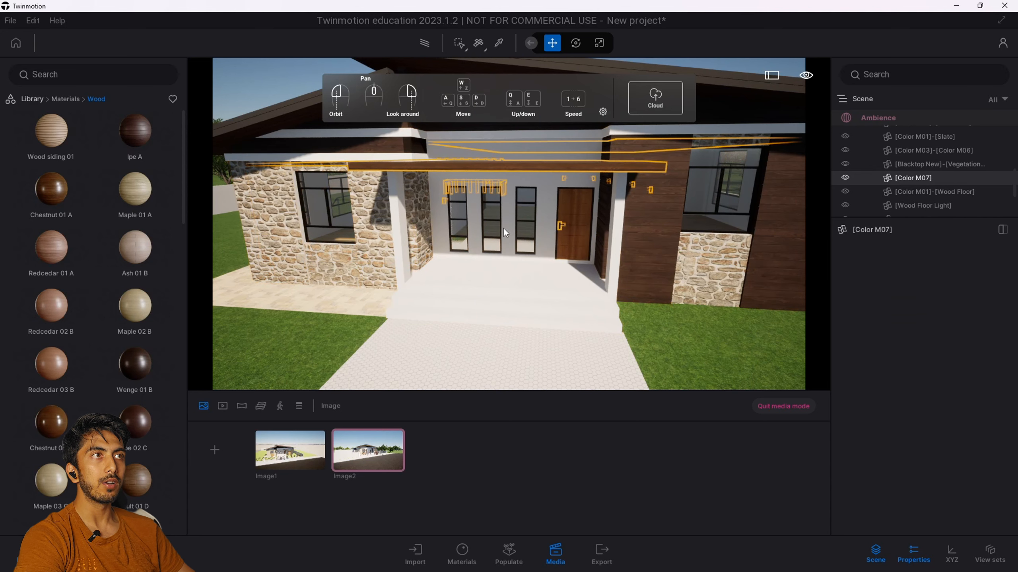
click(476, 253)
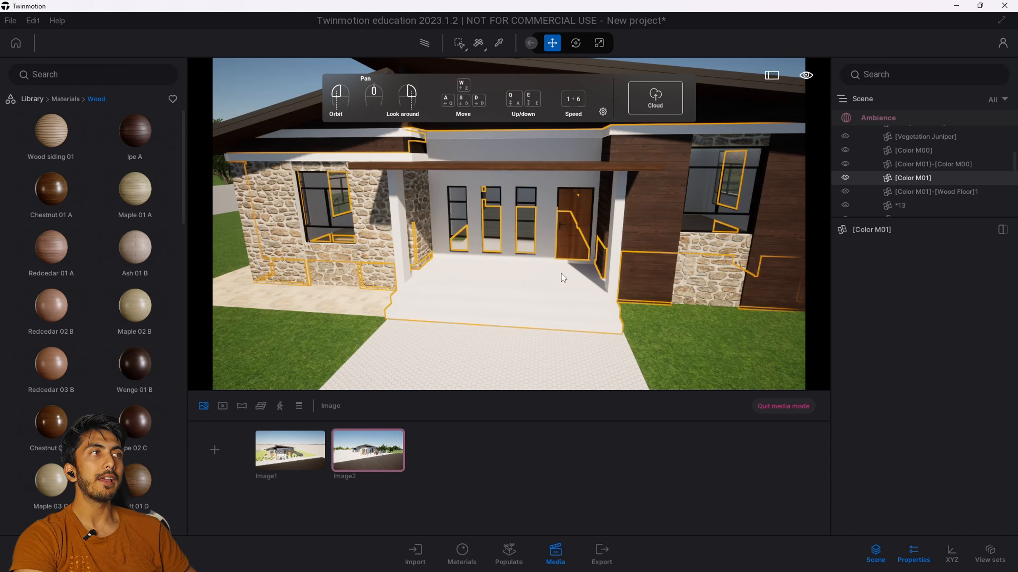
Step: Examine the front facade and porch from beyond the fence, from the side lawn and close to the entrance
scroll(459, 267, down, 8)
drag(421, 276, 454, 283)
scroll(454, 283, up, 3)
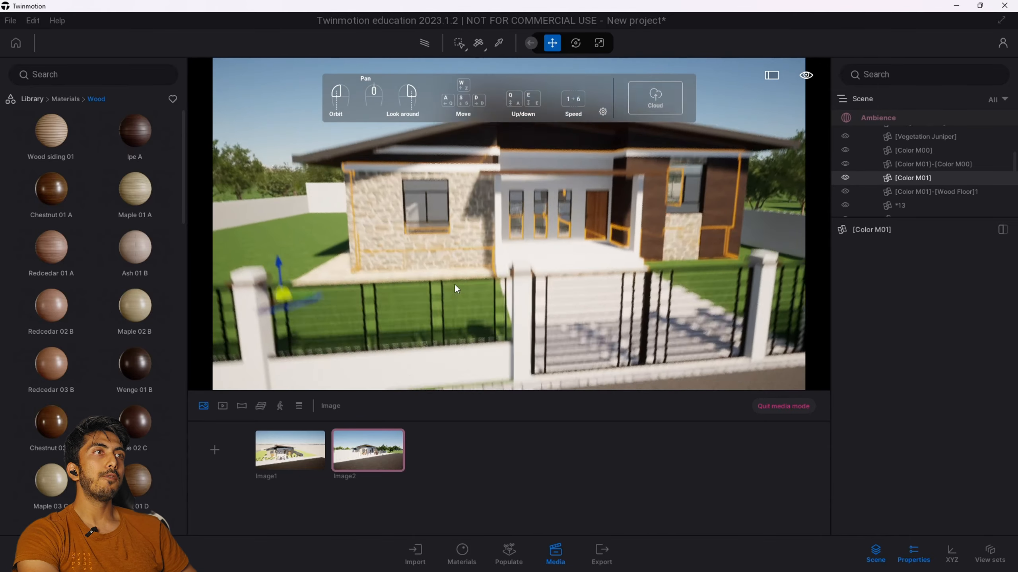
key(e)
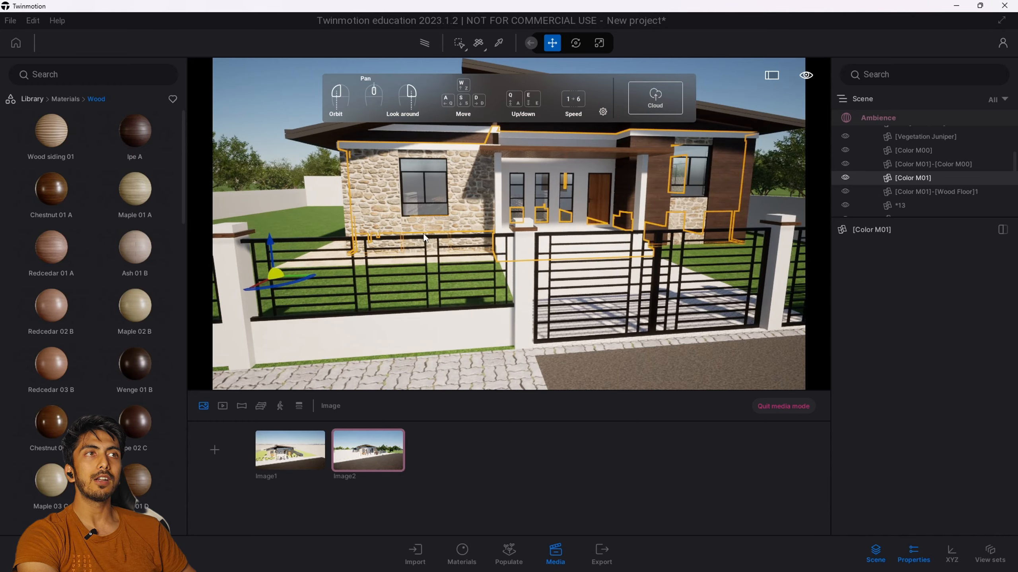
key(a)
key(w)
key(q)
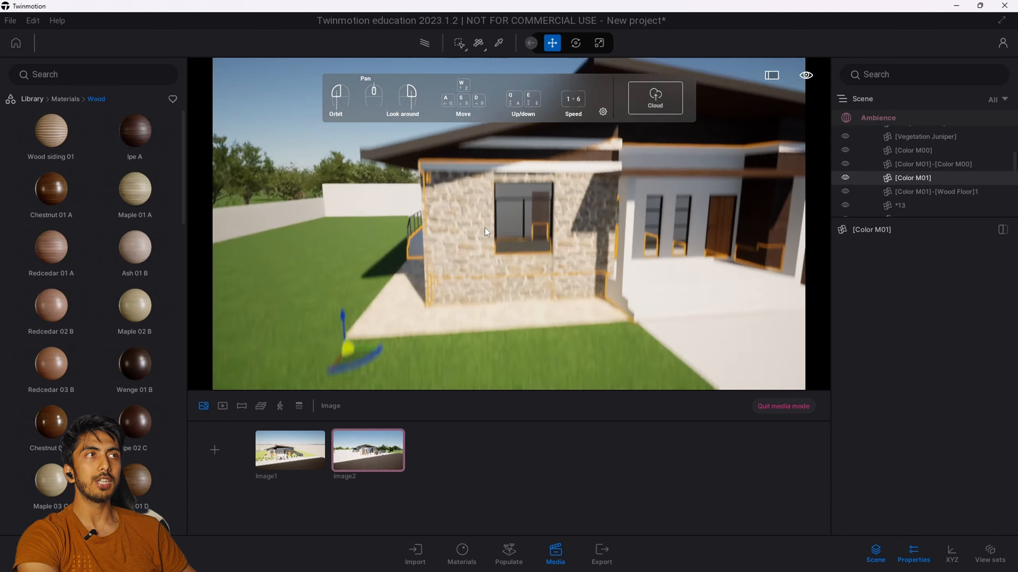
key(s)
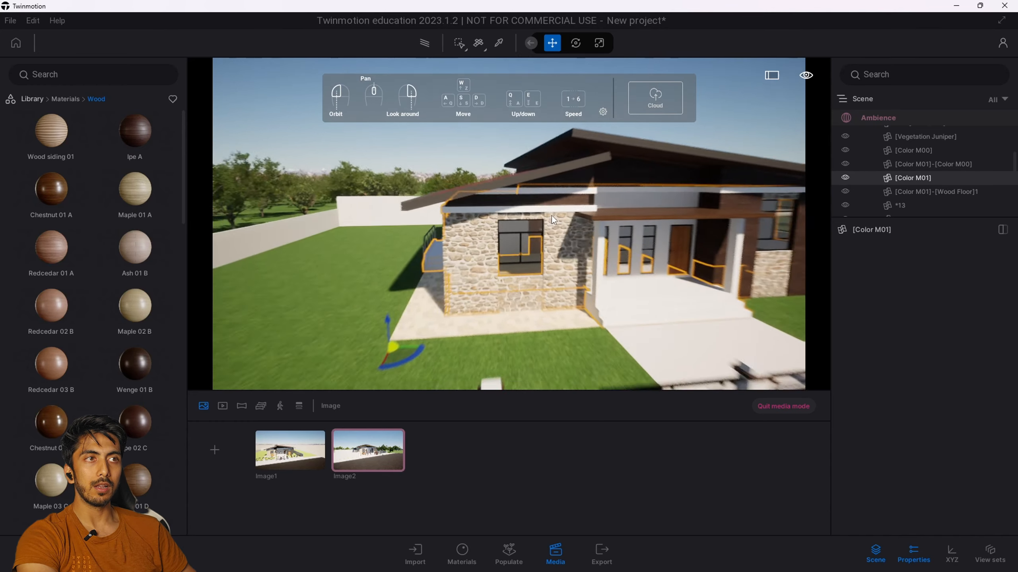
key(d)
key(w)
key(w)
right_drag(603, 257, 455, 257)
key(s)
key(a)
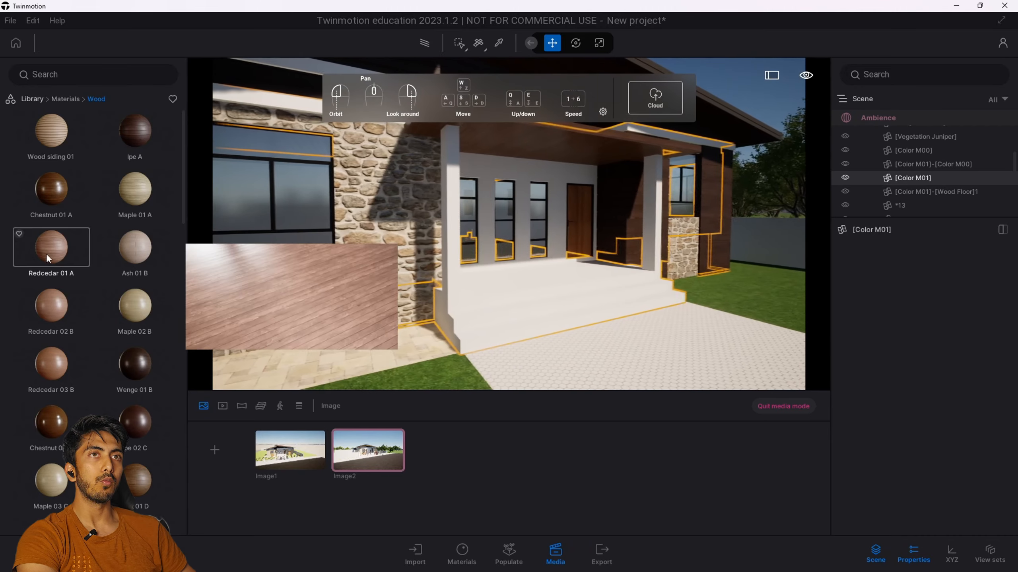
Step: Try the Chestnut 01 A and Ash 01 B woods on the selected porch floor and steps
mouse_move(46, 253)
mouse_down()
mouse_move(457, 290)
mouse_move(28, 245)
mouse_up()
drag(169, 188, 582, 276)
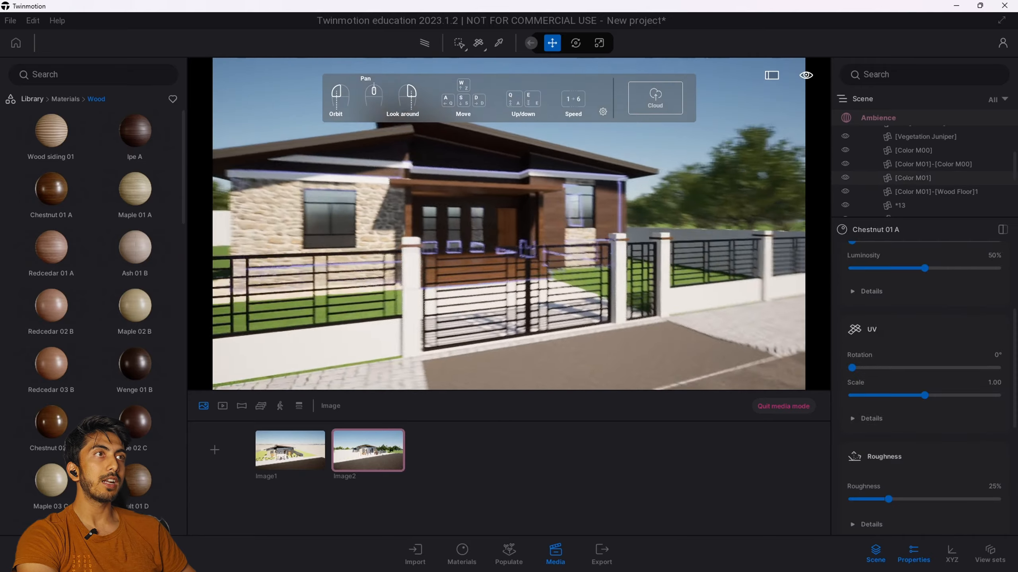
scroll(585, 282, down, 5)
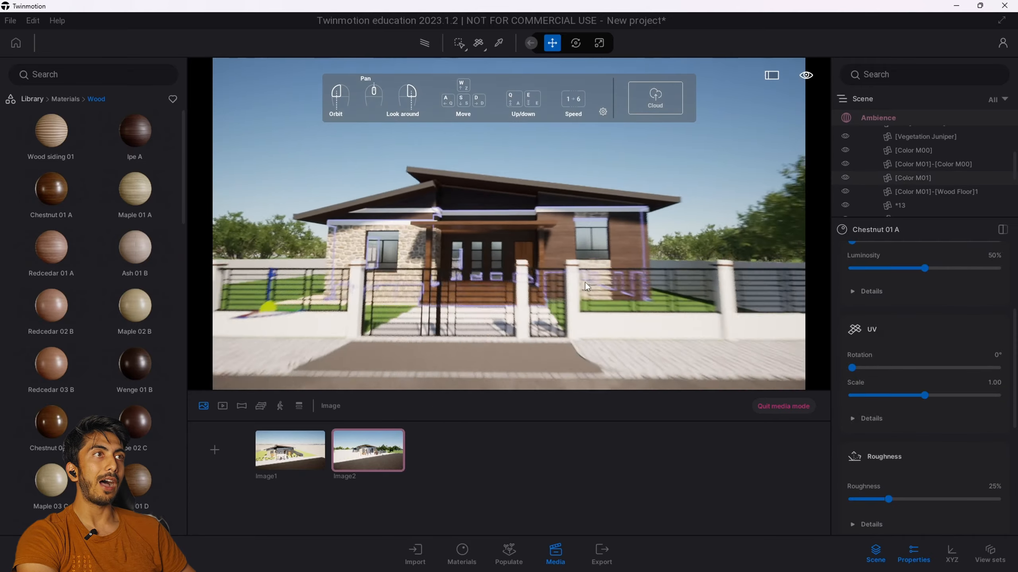
drag(585, 282, 617, 299)
scroll(555, 299, up, 4)
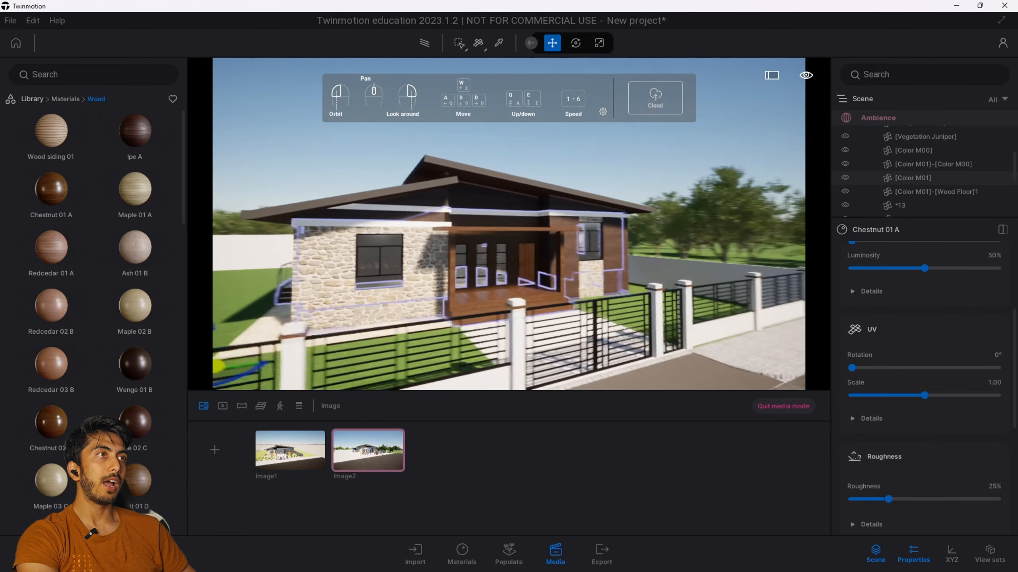
drag(136, 251, 483, 289)
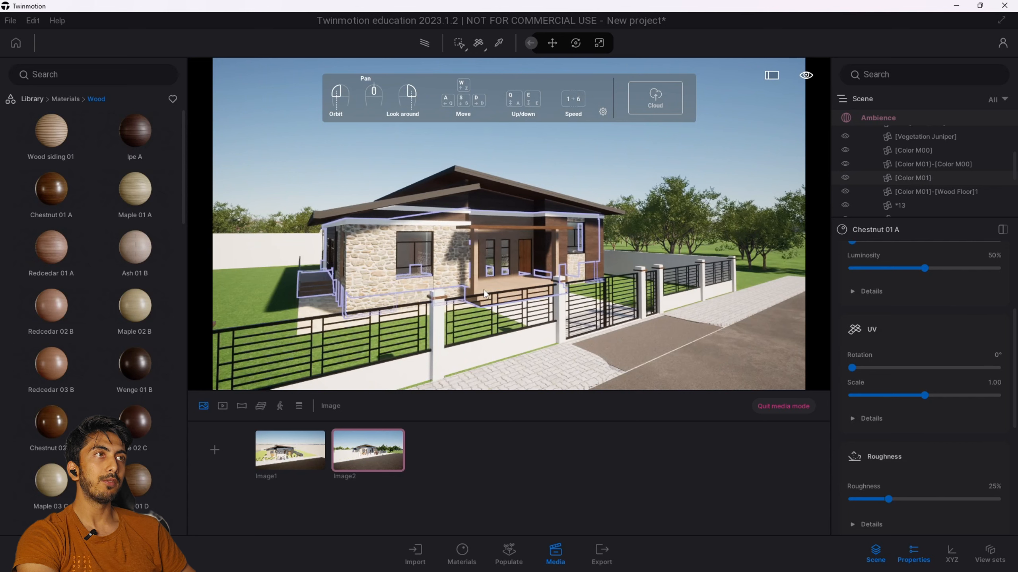
click(483, 289)
Step: Apply Plaster coating 02 from the wall coverings to the porch floor and steps
click(67, 101)
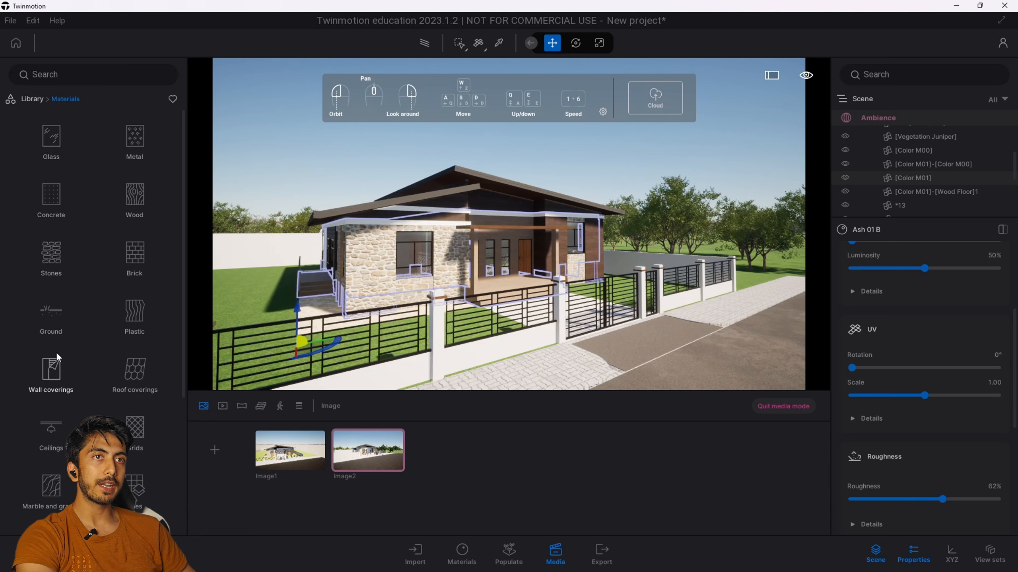
click(52, 367)
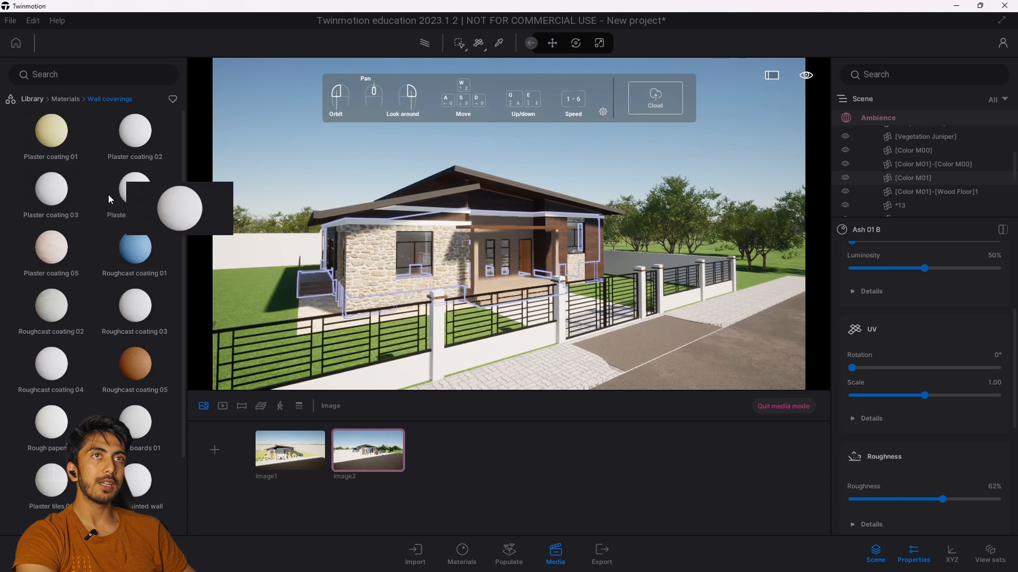
click(558, 288)
key(w)
right_drag(558, 288, 456, 257)
key(d)
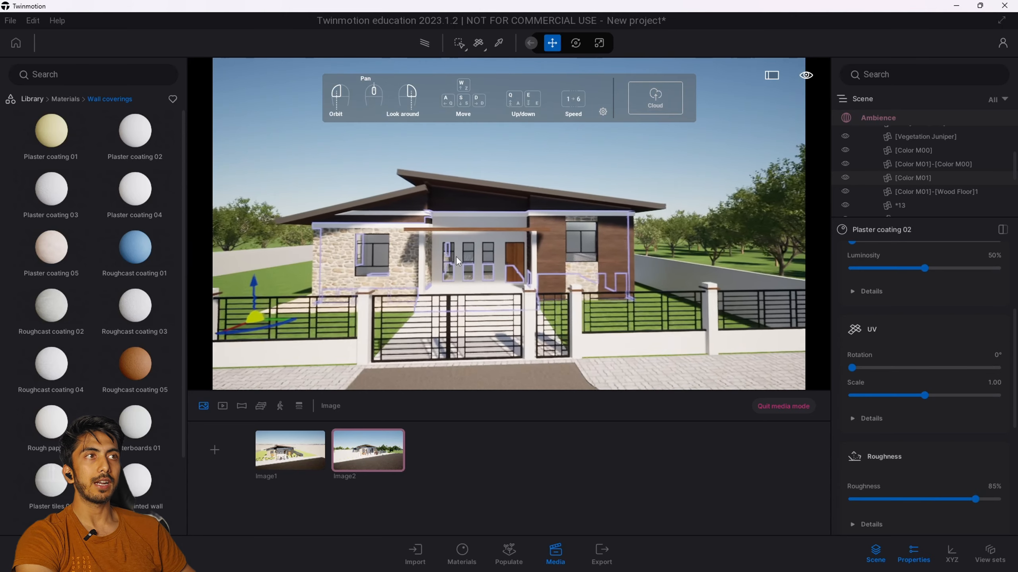
Step: Apply the Chestnut 02 C wood to the front door and return to the Image2 view
click(69, 99)
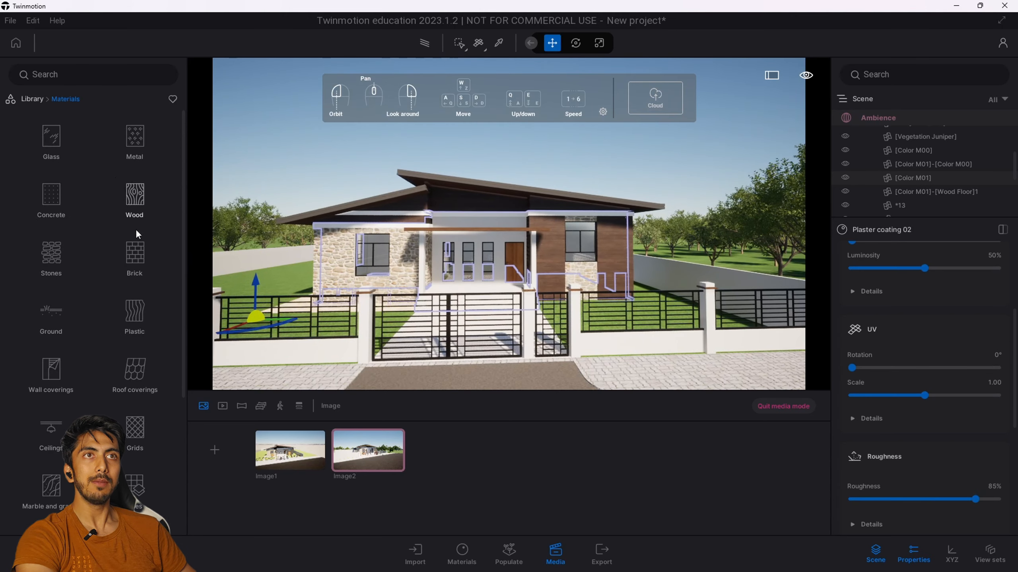
click(137, 197)
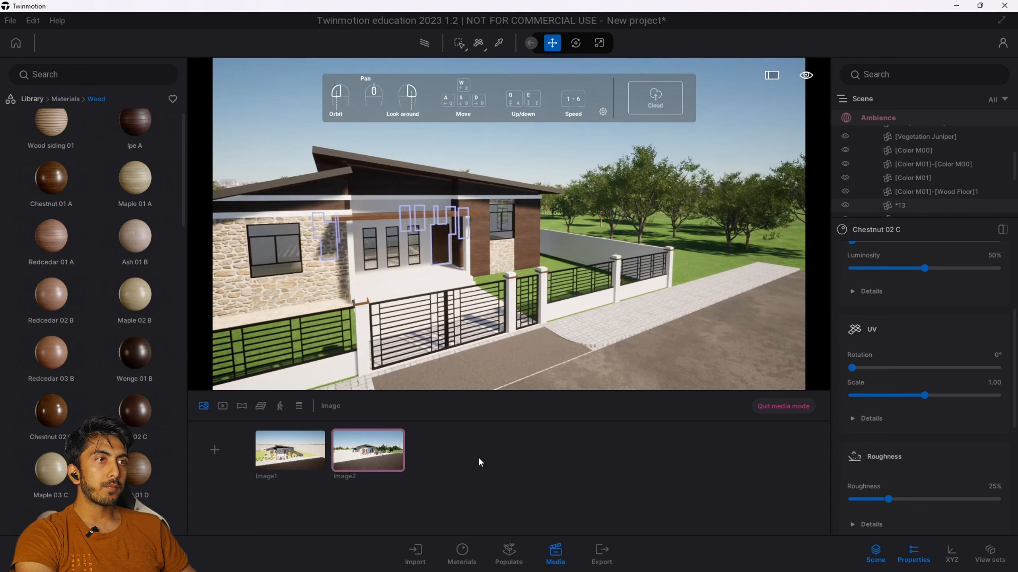
click(354, 448)
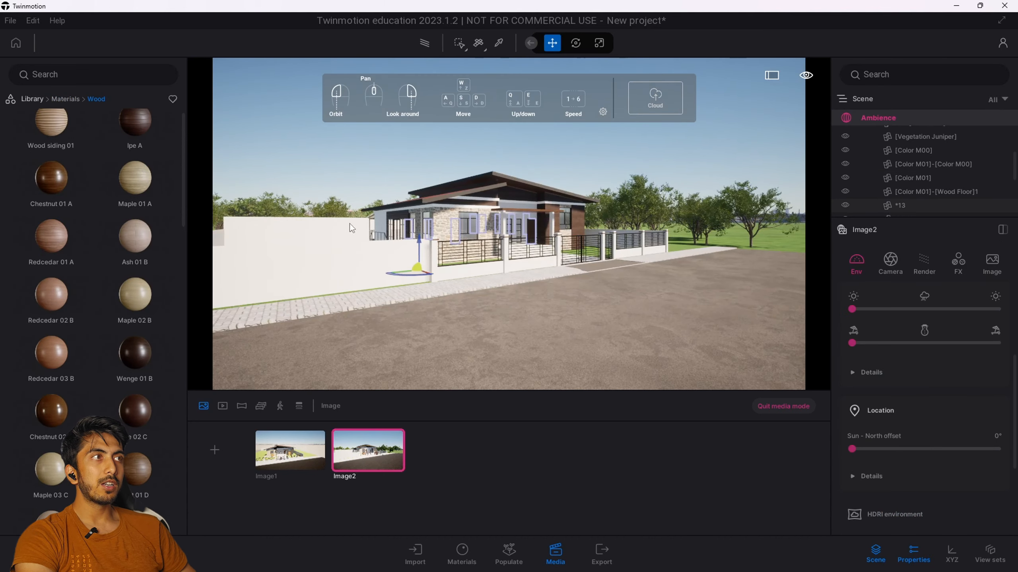
Step: Examine the bungalow, its roof and the boundary wall from above, and return to the Image2 view
drag(493, 229, 711, 257)
click(65, 99)
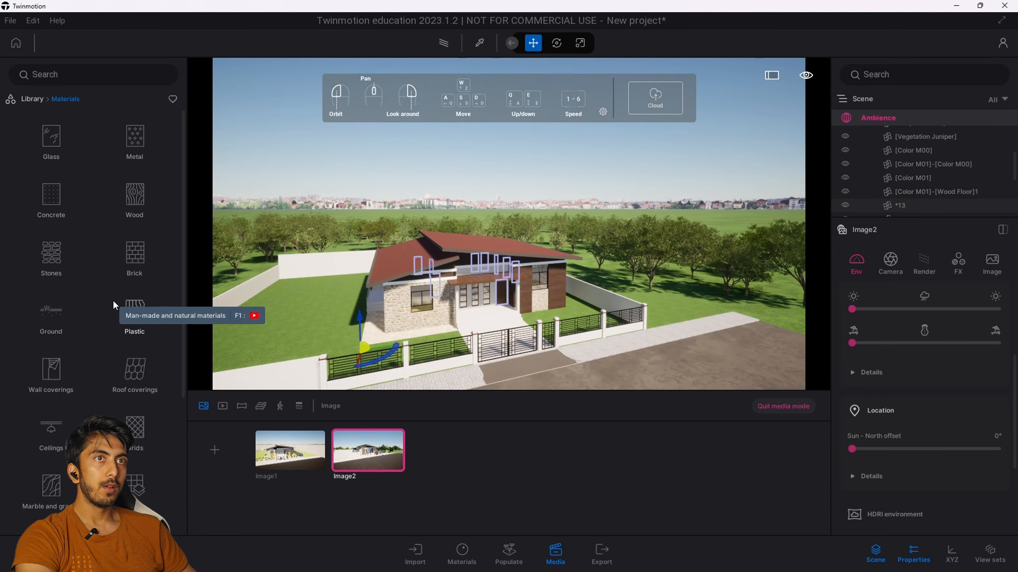
key(a)
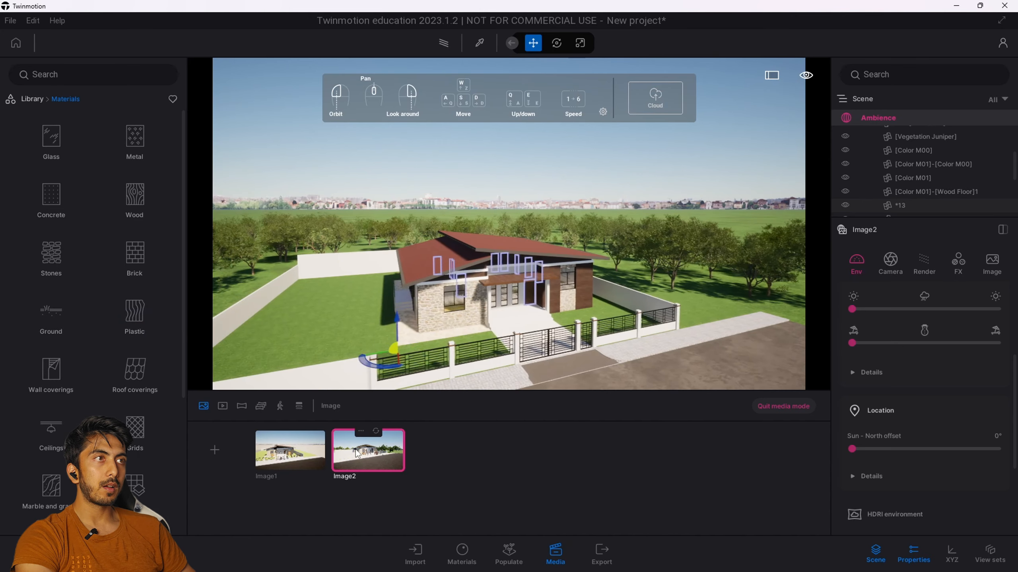
click(380, 454)
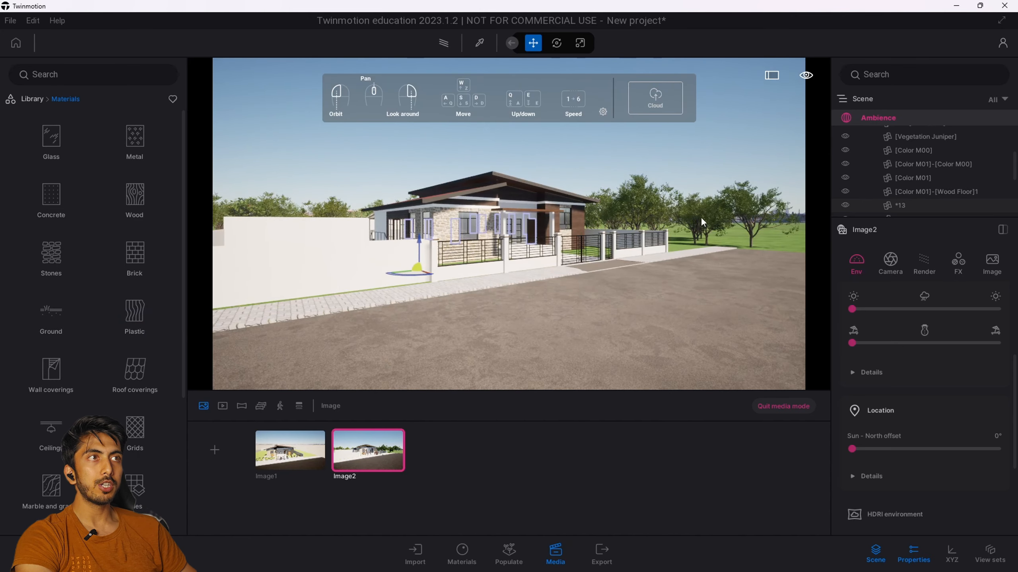
Step: Try Bare concrete 03 and Concrete slabs 01 on the white boundary wall and apply Exposed aggregate concrete 01 to it
click(292, 269)
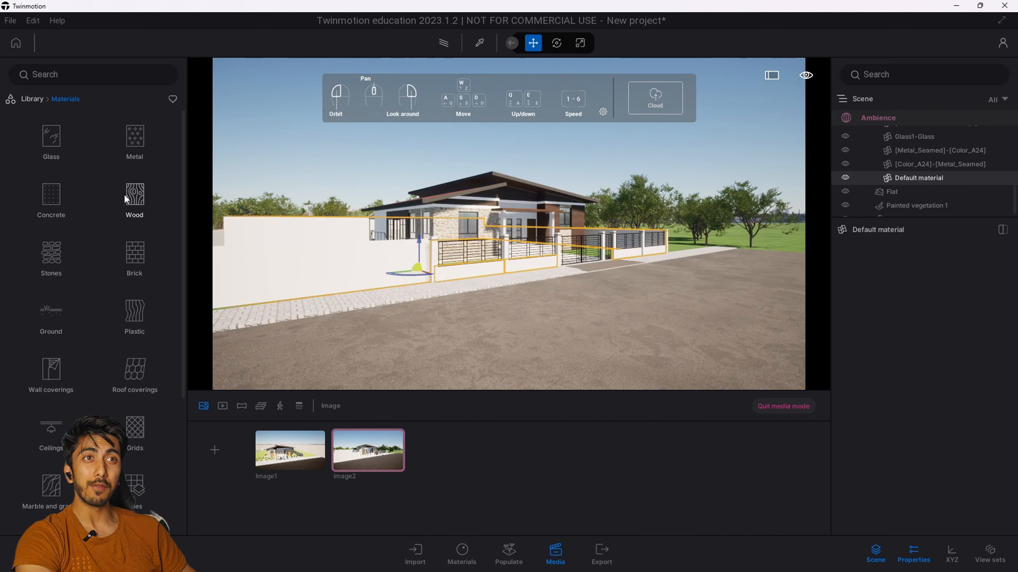
click(60, 192)
drag(60, 192, 354, 274)
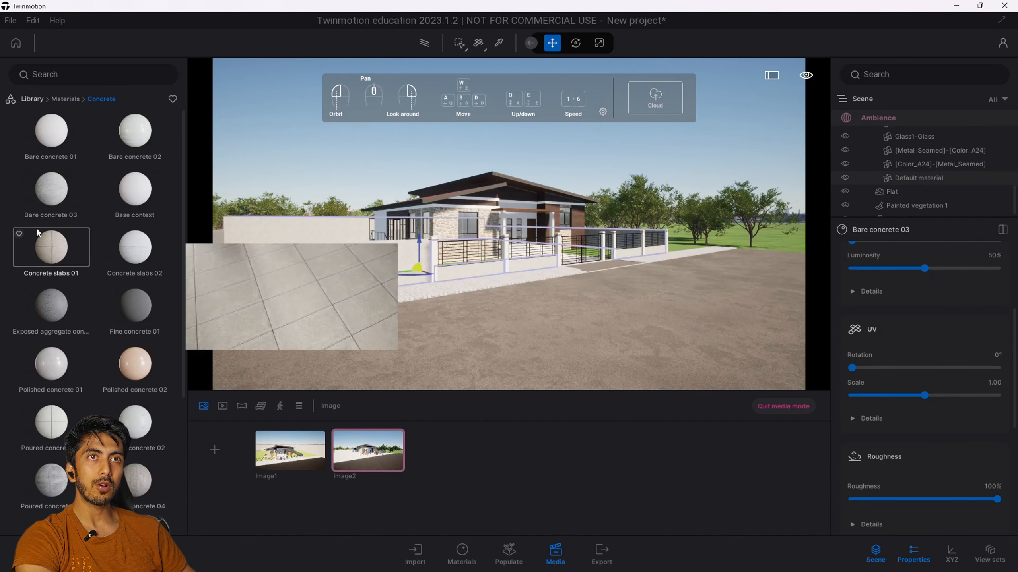
drag(49, 236, 342, 253)
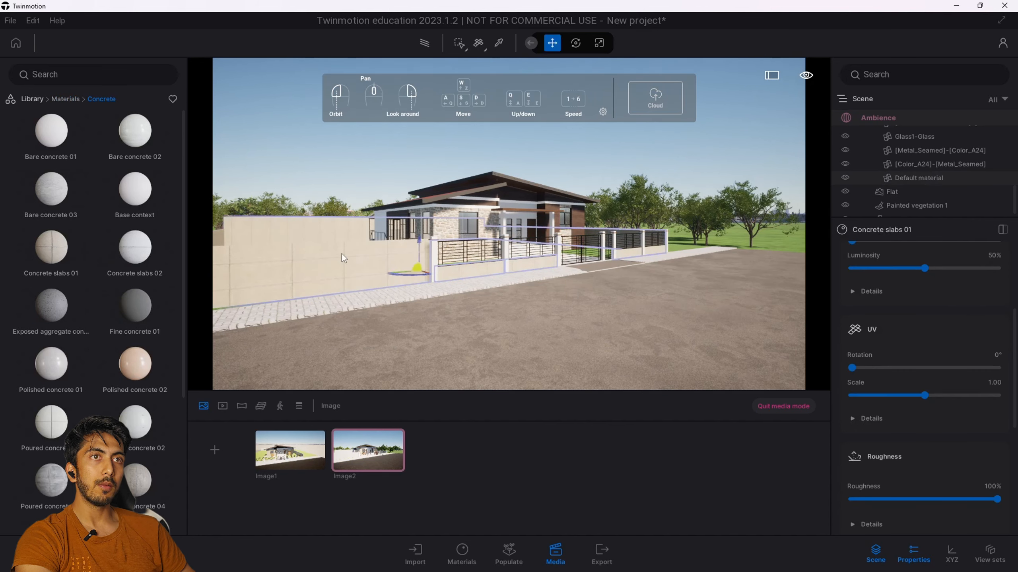
drag(27, 303, 297, 279)
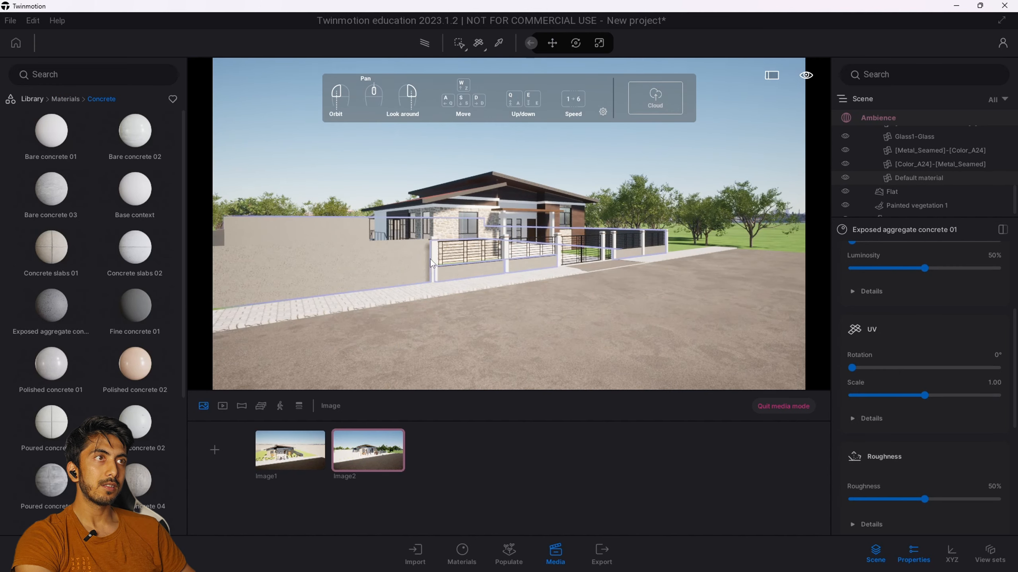
click(418, 270)
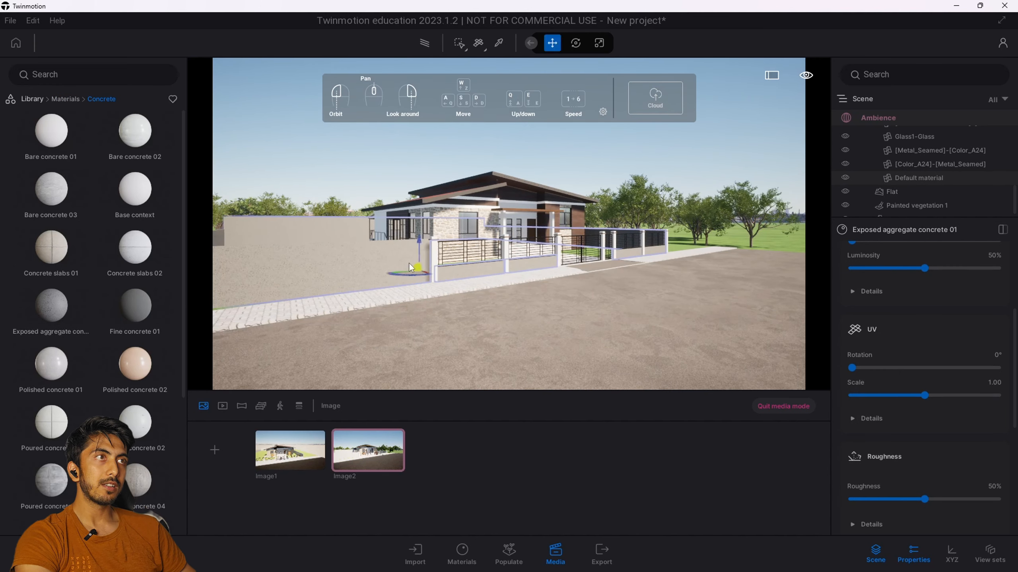
Step: Deselect the wall, frame the house closer from the road and update Image2 with this view
right_drag(421, 271, 348, 242)
key(d)
key(Escape)
key(e)
key(a)
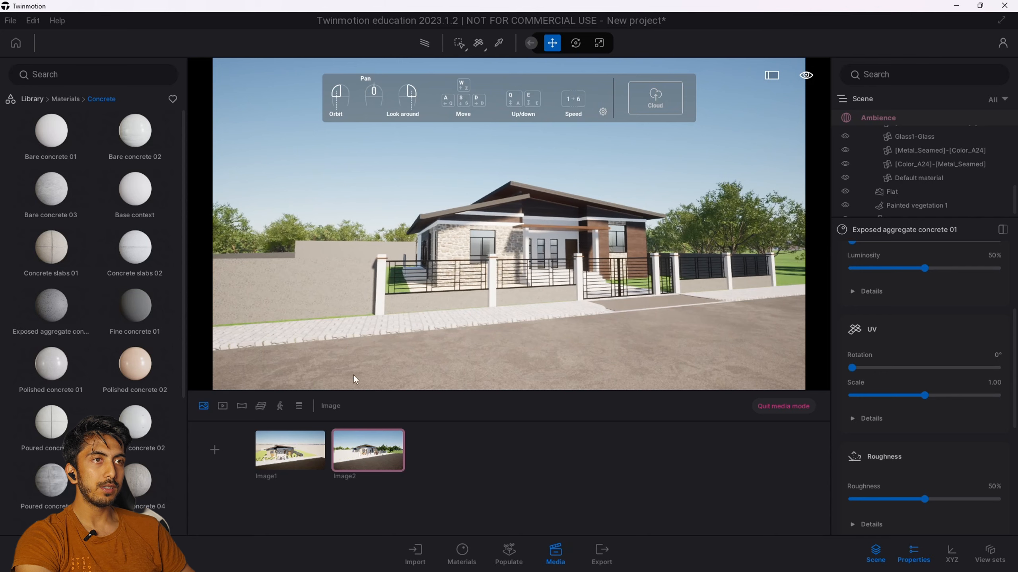
click(377, 431)
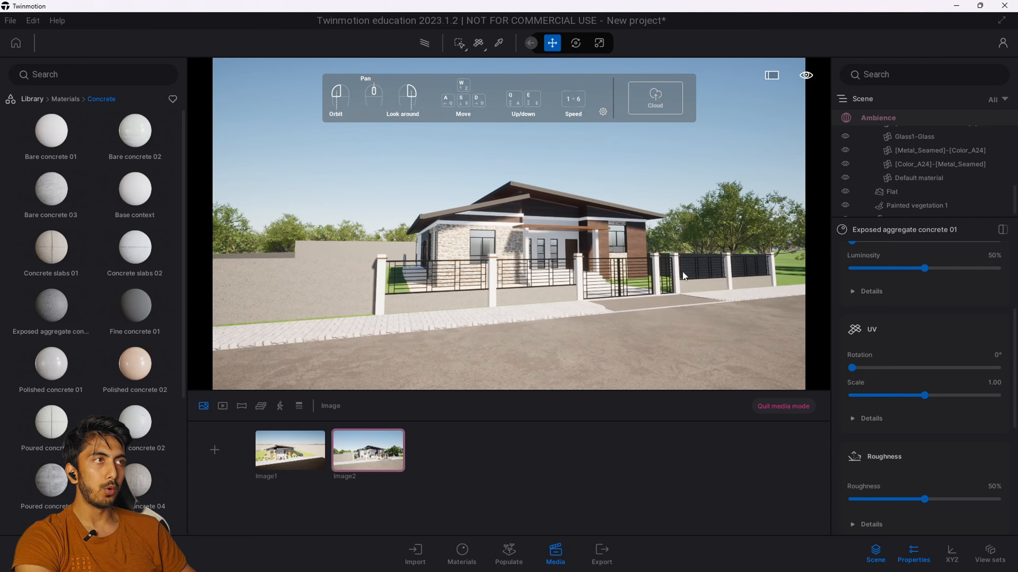
Step: View the house and the ground beside its boundary wall from above, and look through the Grass and flowers vegetation assets
key(d)
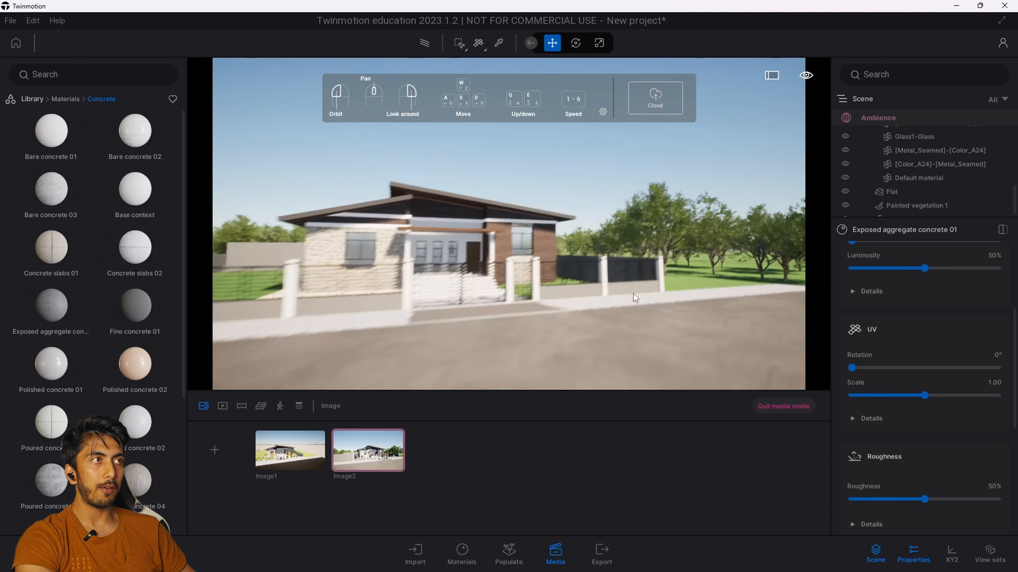
key(q)
right_drag(635, 296, 633, 325)
click(54, 96)
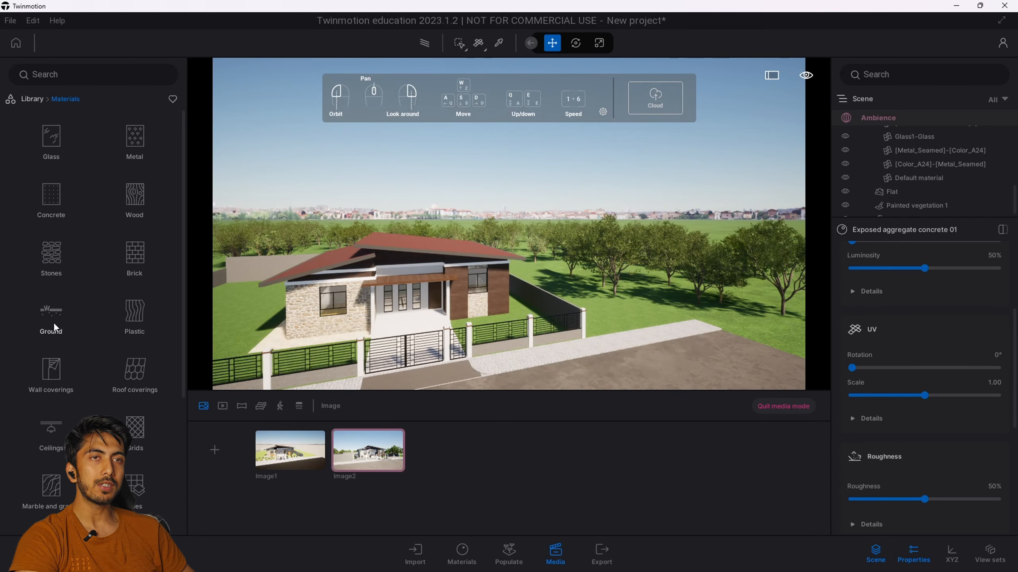
click(36, 100)
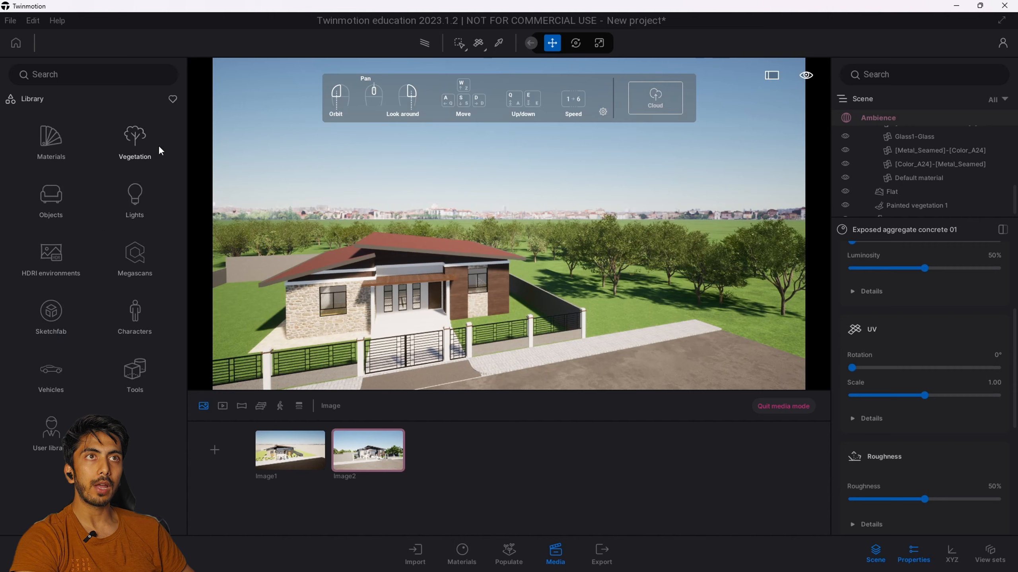
click(139, 142)
click(135, 203)
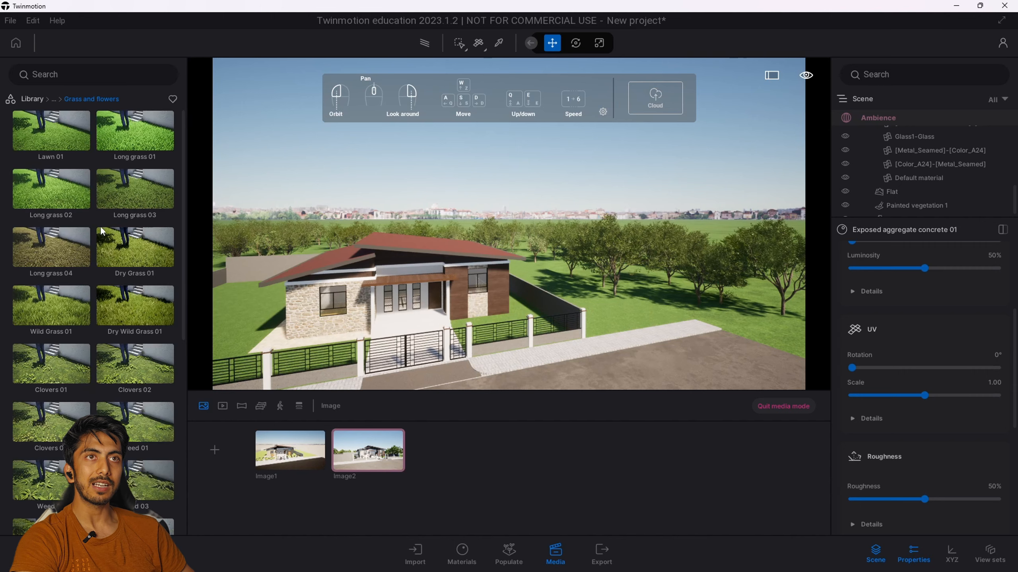
scroll(122, 322, down, 3)
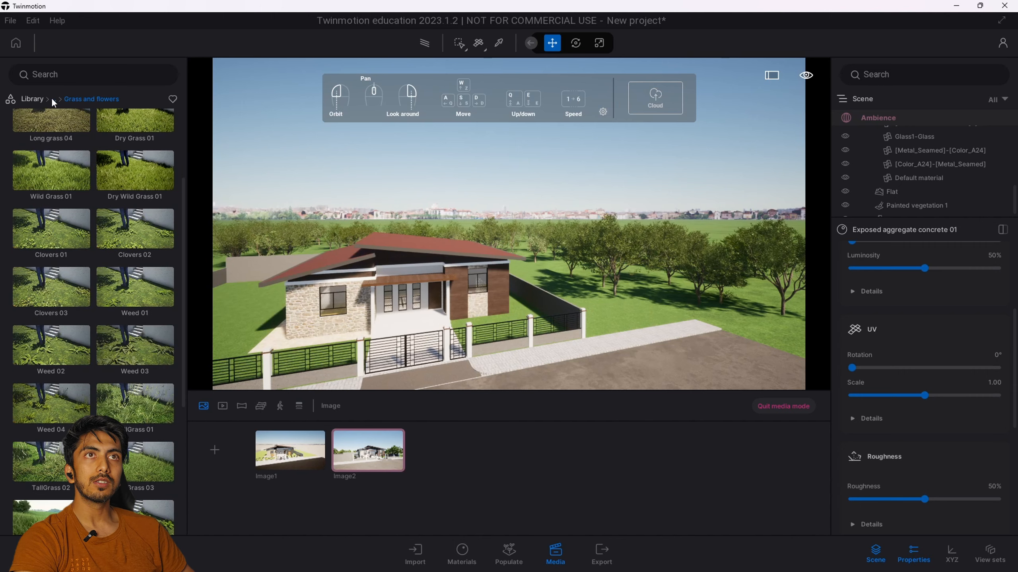
Step: Place several Bush base 2 plants in a band on the grass beyond the fence corner, alongside the paved sidewalk
click(30, 99)
click(128, 154)
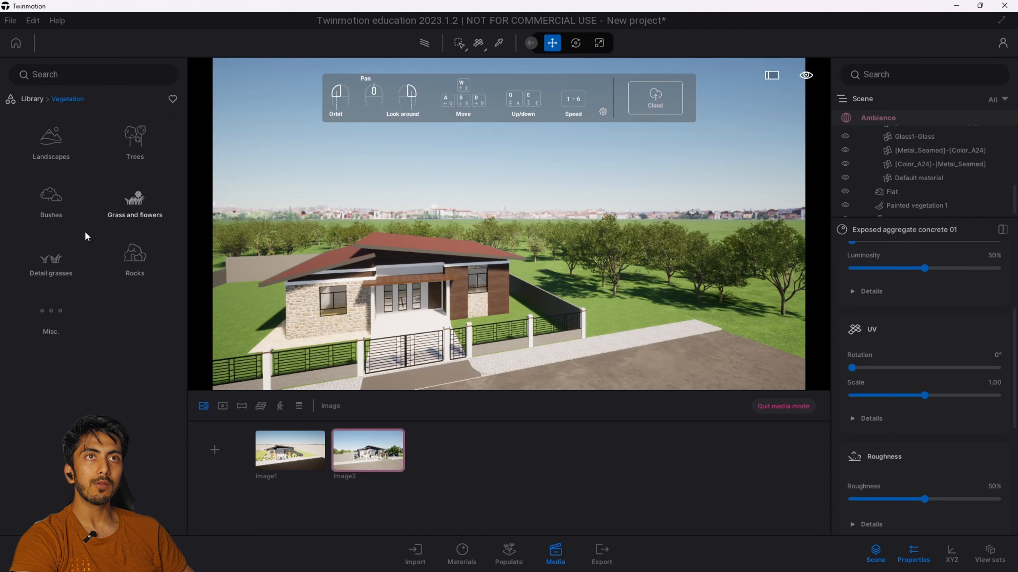
click(56, 197)
drag(121, 139, 593, 331)
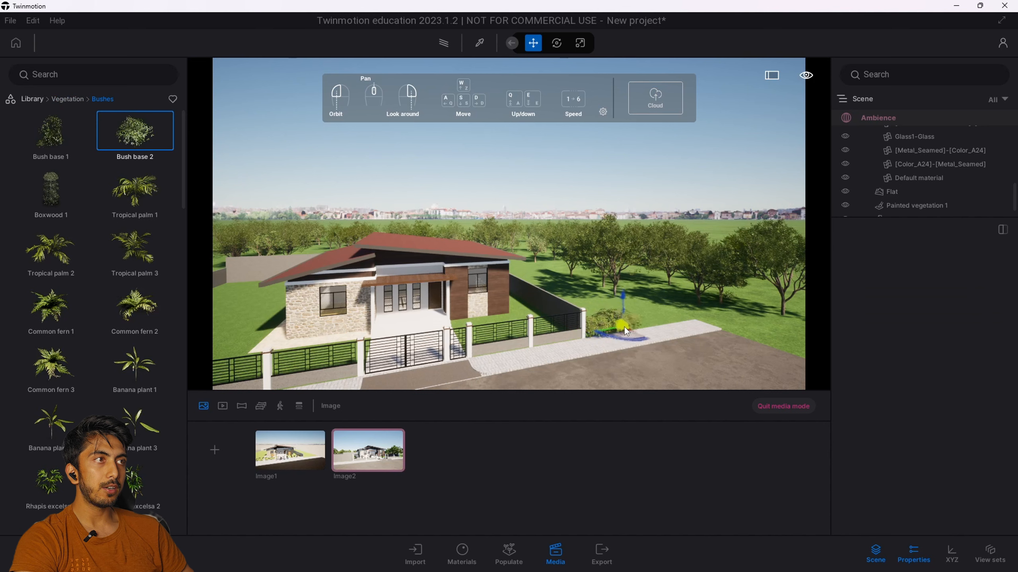
click(657, 322)
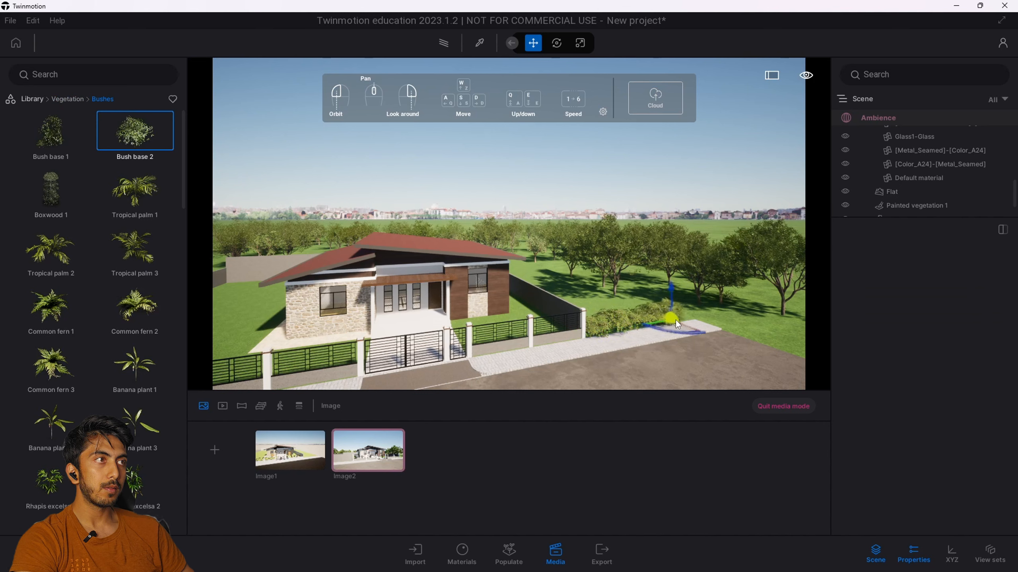
click(676, 320)
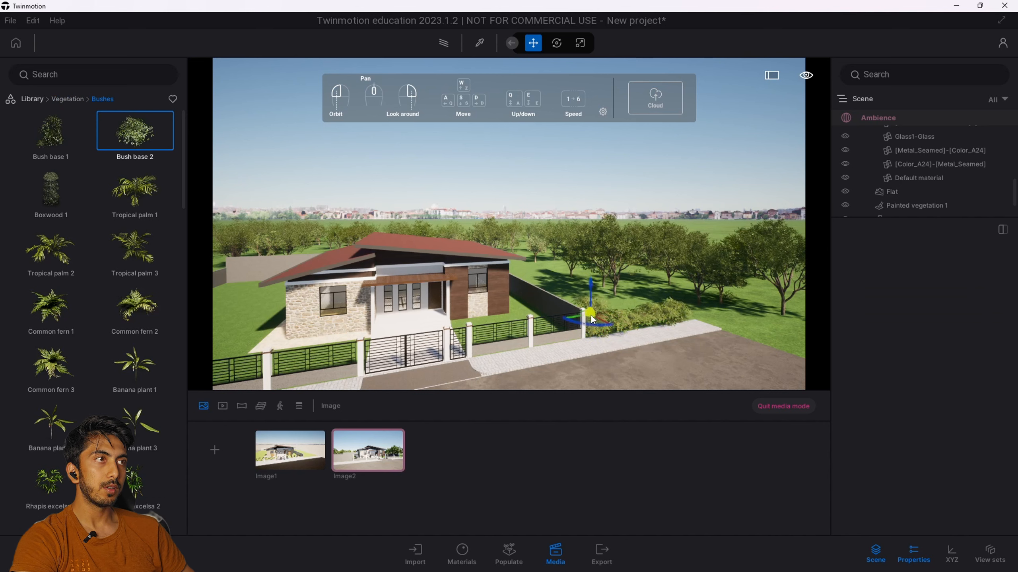
click(652, 307)
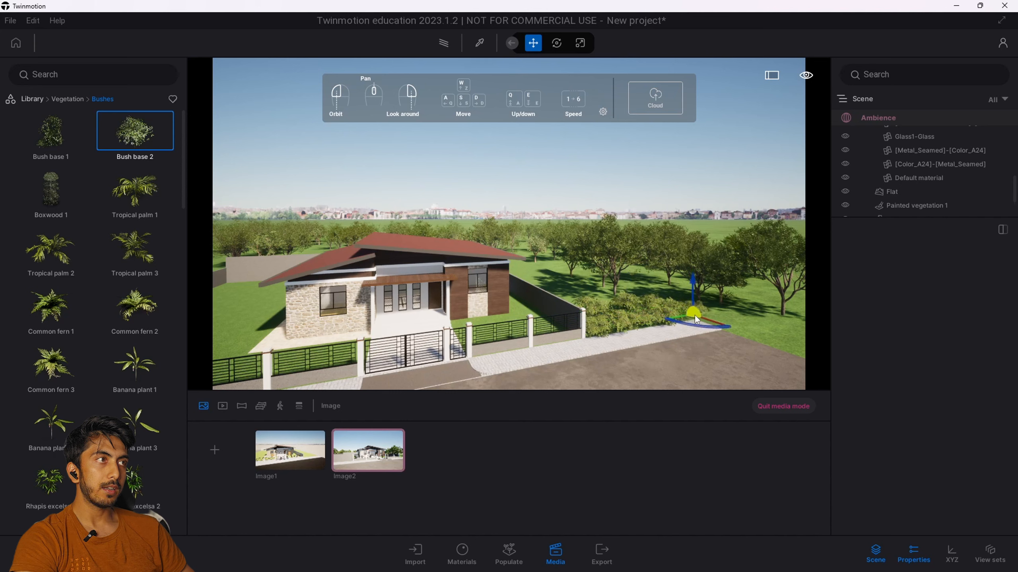
click(717, 326)
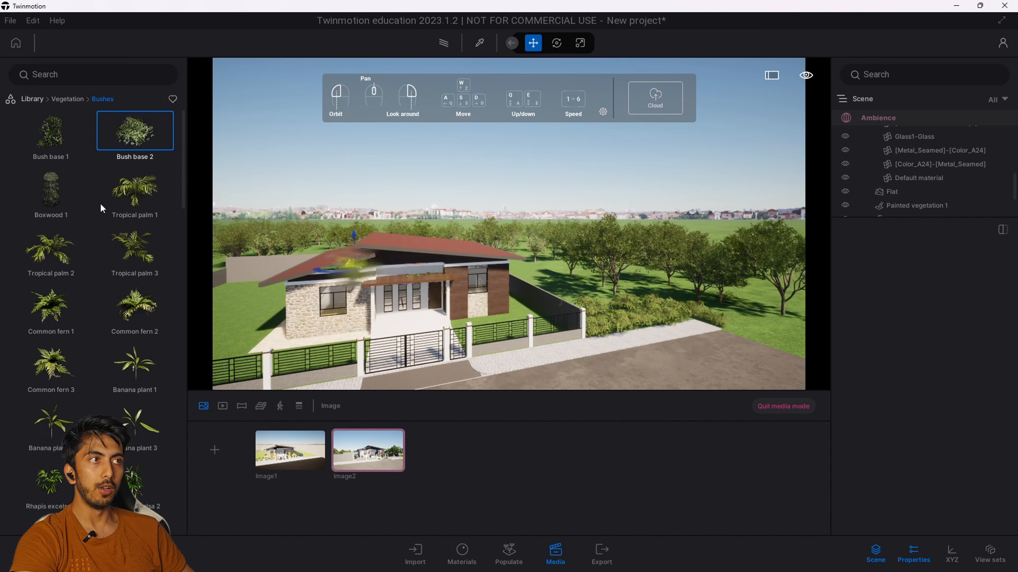
Step: Stop placing bushes, check the planting from street level and return to the Image2 view
click(572, 348)
key(e)
key(s)
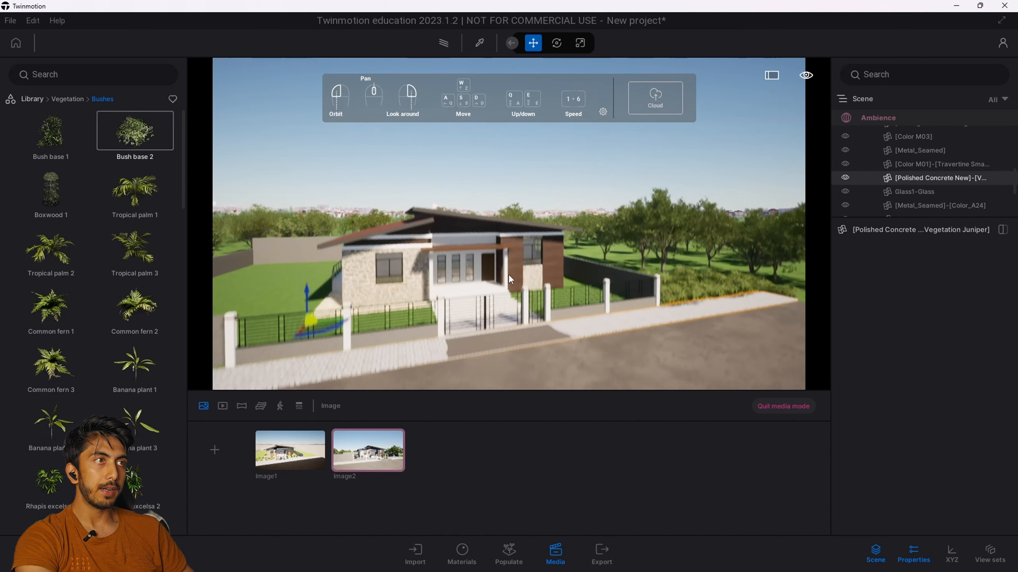
right_drag(508, 273, 511, 253)
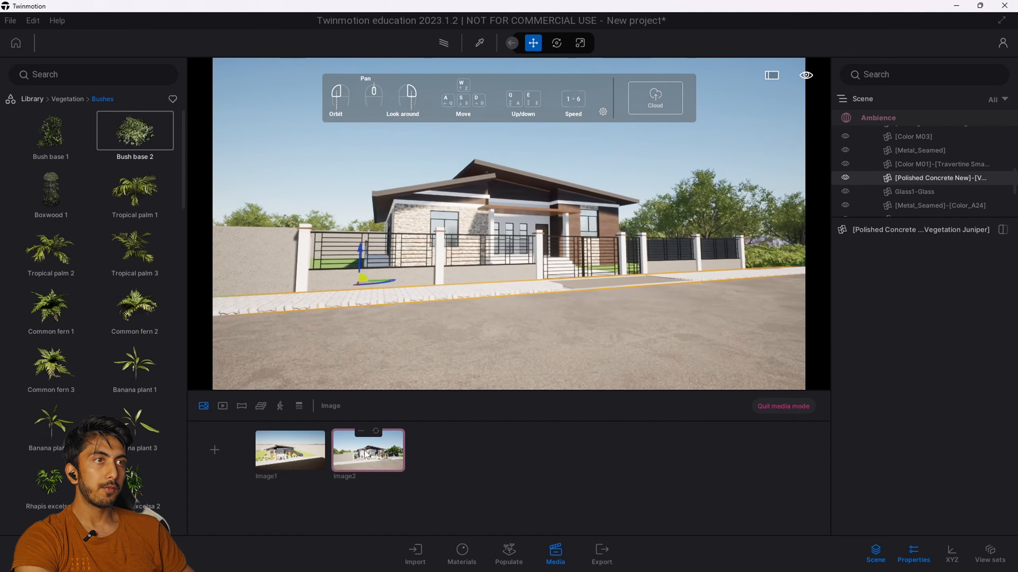
click(367, 450)
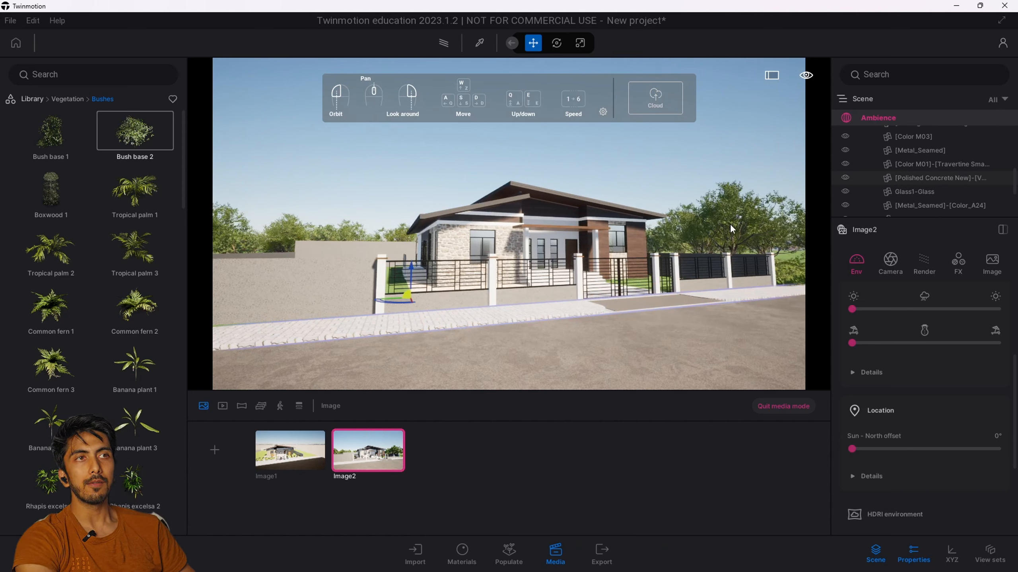
Step: Place several Japanese walnut trees behind the new bushes, on the grass outside the side boundary wall
click(68, 99)
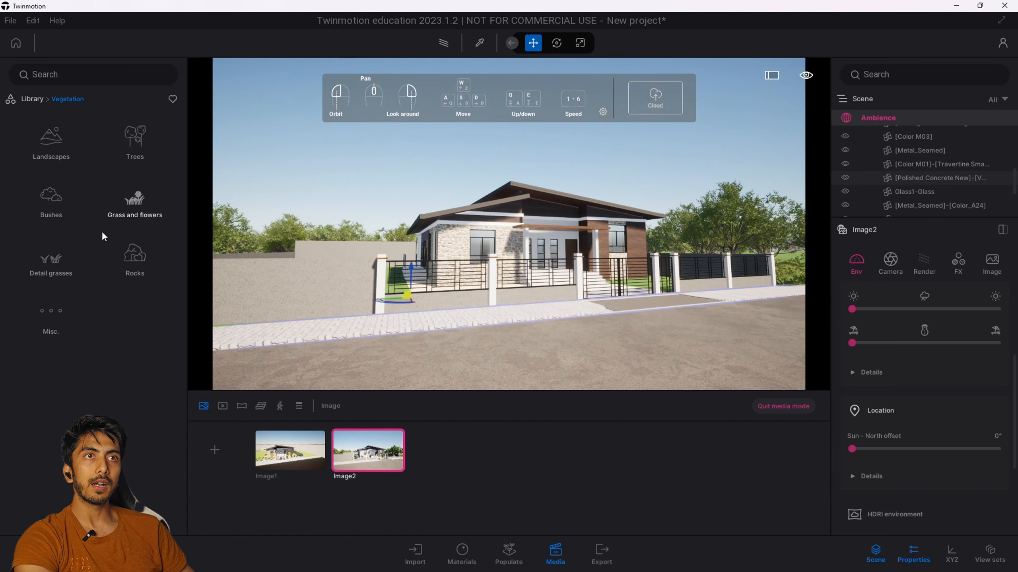
click(135, 157)
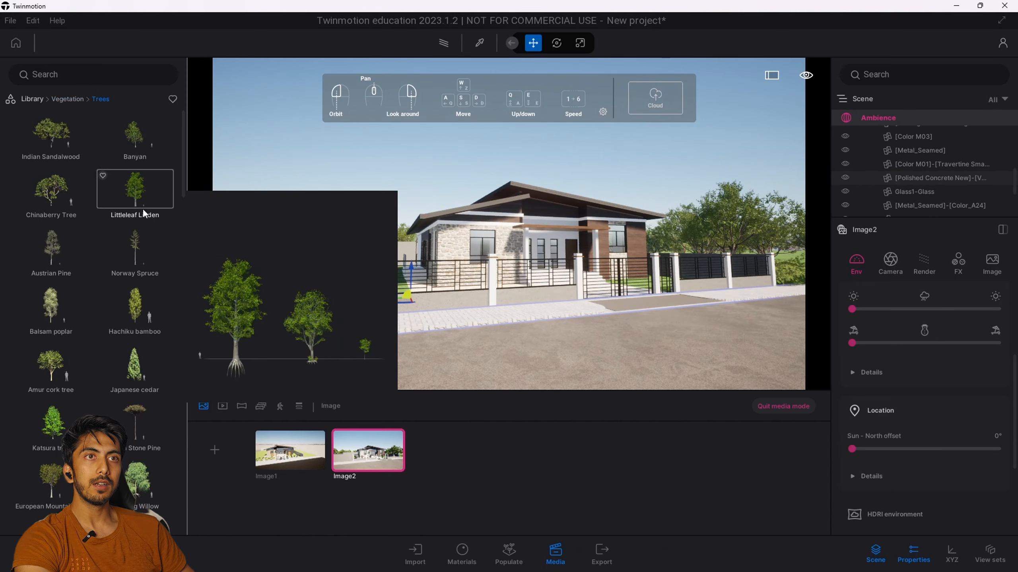
scroll(52, 401, down, 7)
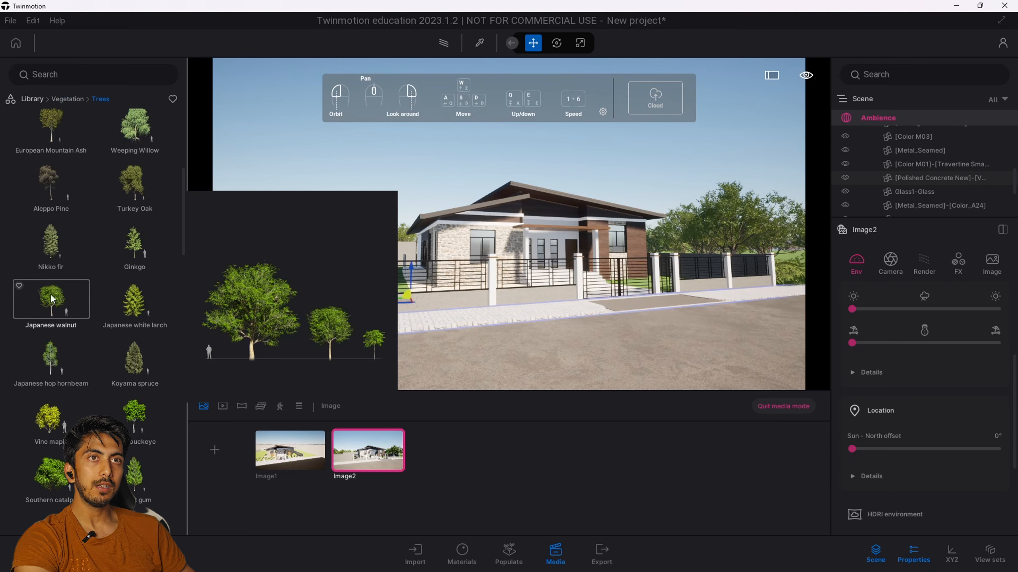
drag(50, 294, 736, 282)
key(q)
right_drag(736, 282, 731, 274)
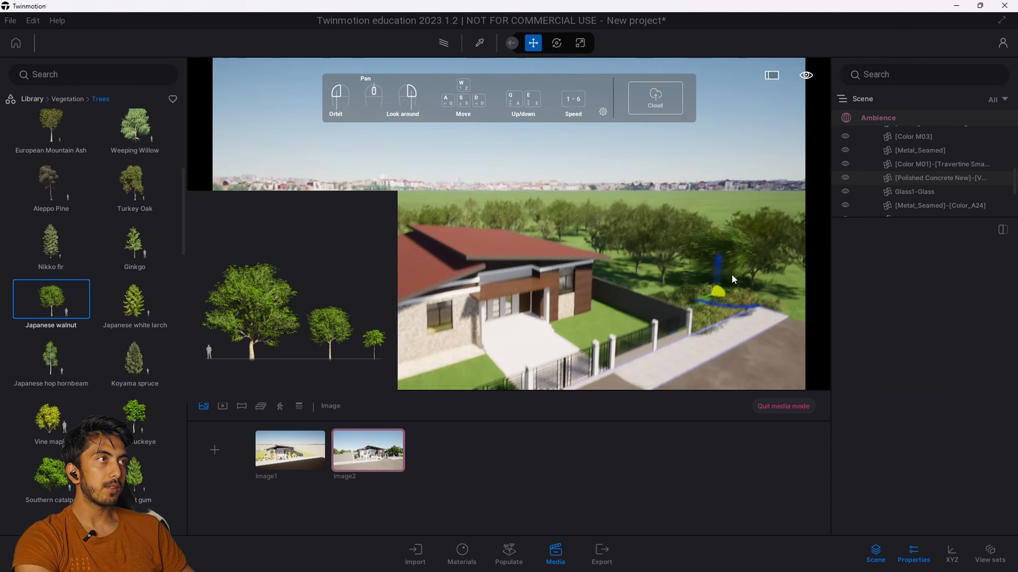
drag(716, 287, 657, 310)
click(657, 308)
click(692, 320)
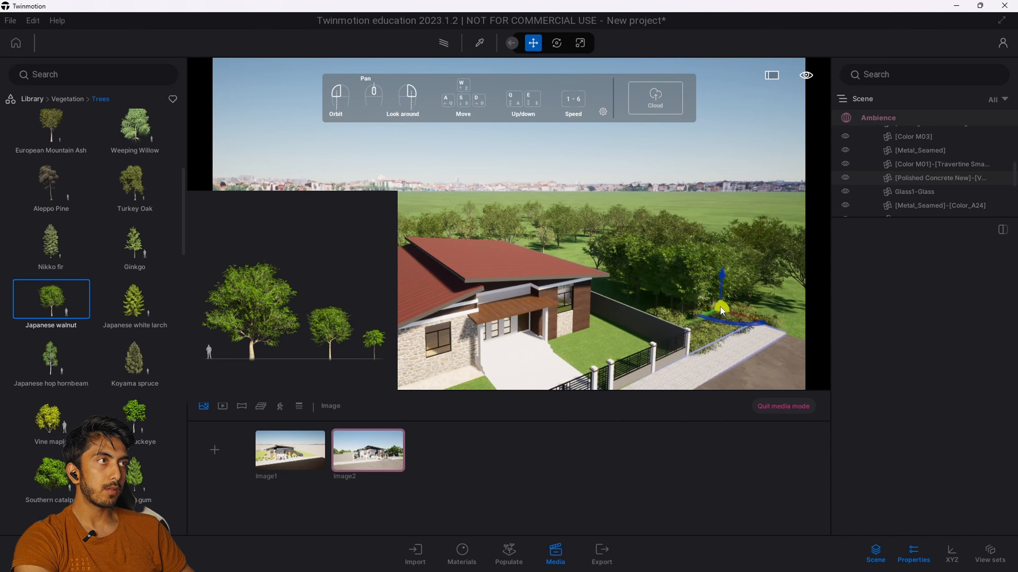
click(721, 307)
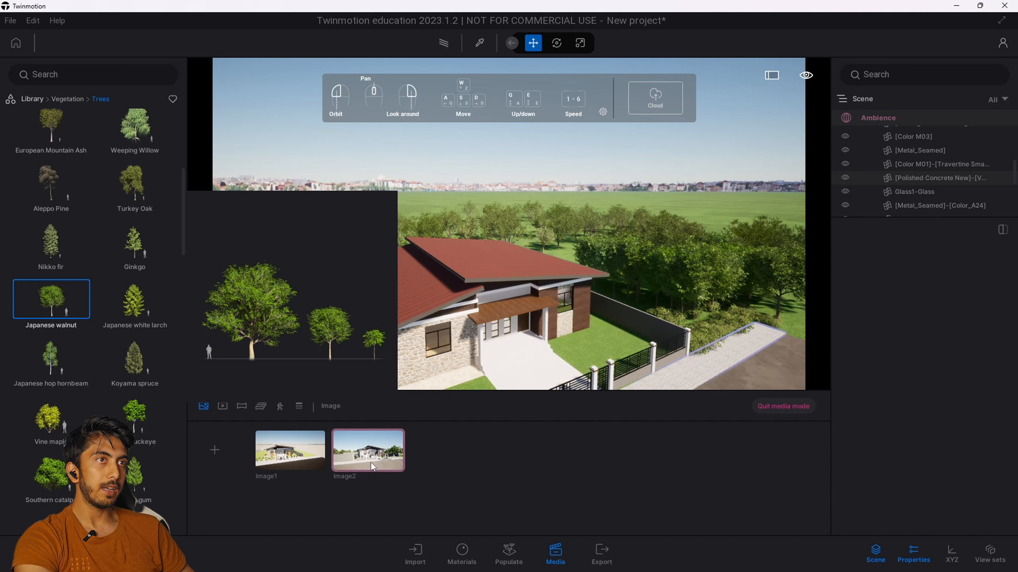
Step: Examine the new trees from above and from the road, and restore the Image2 view
scroll(484, 280, down, 3)
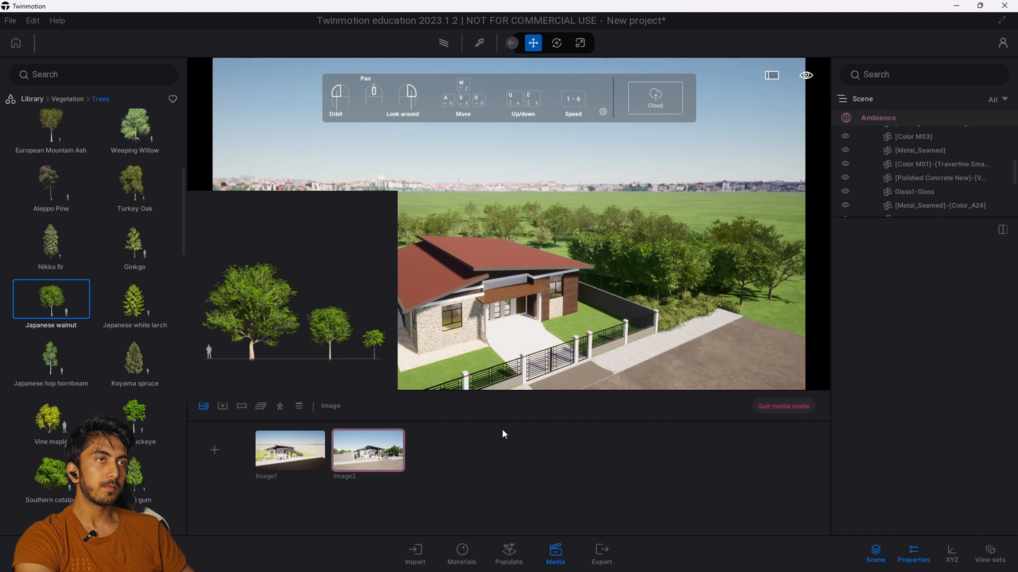
click(782, 405)
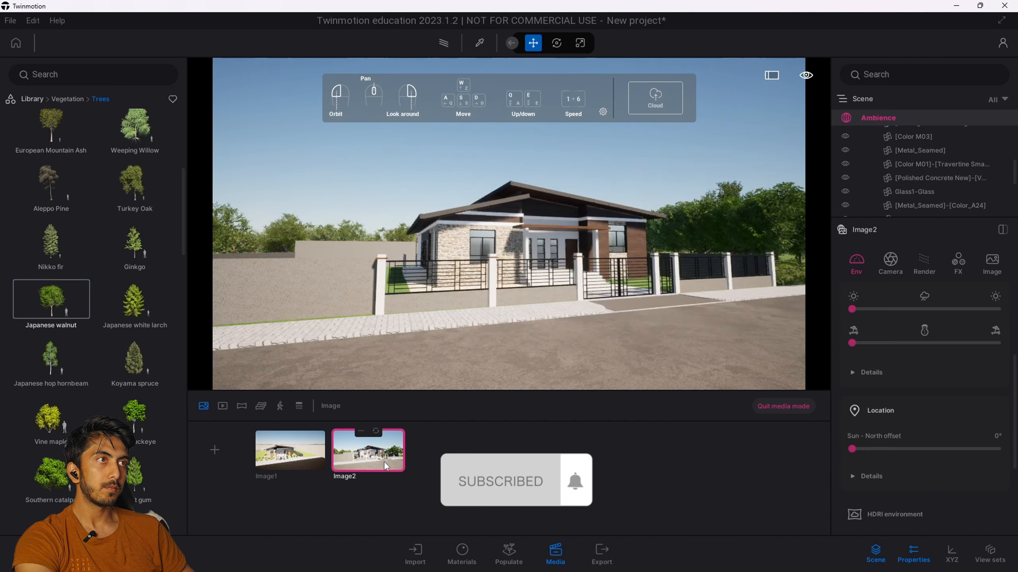
click(384, 462)
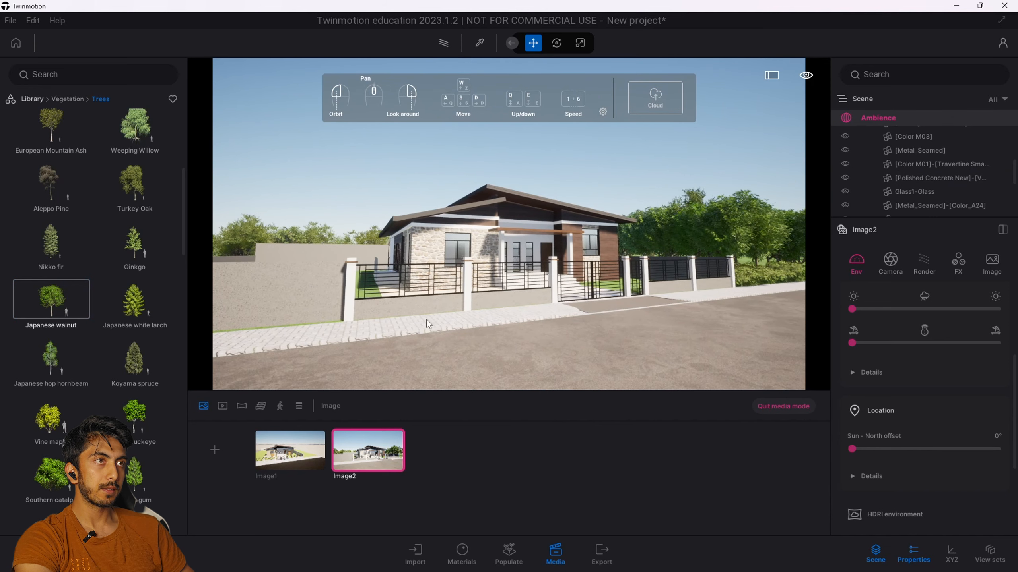
click(367, 459)
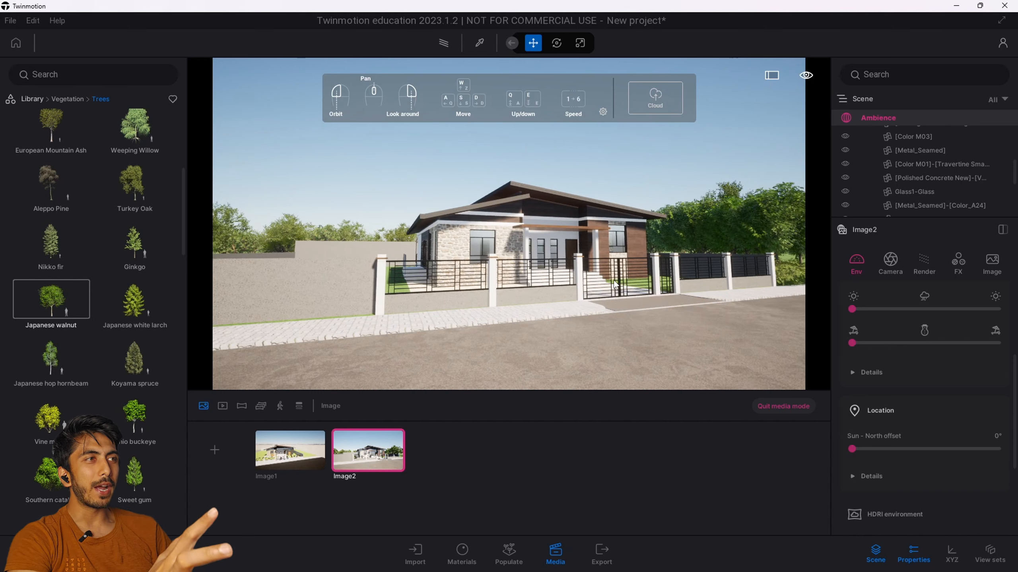
Step: Place the Amir animated human on the sidewalk in front of the fence, end placement and rotate the figure
click(71, 100)
click(39, 97)
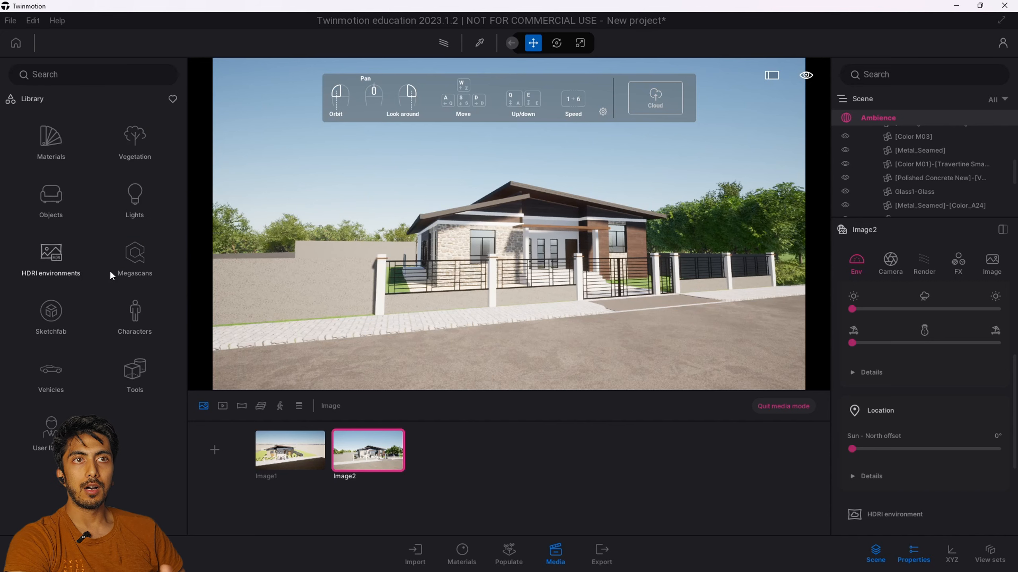
click(144, 310)
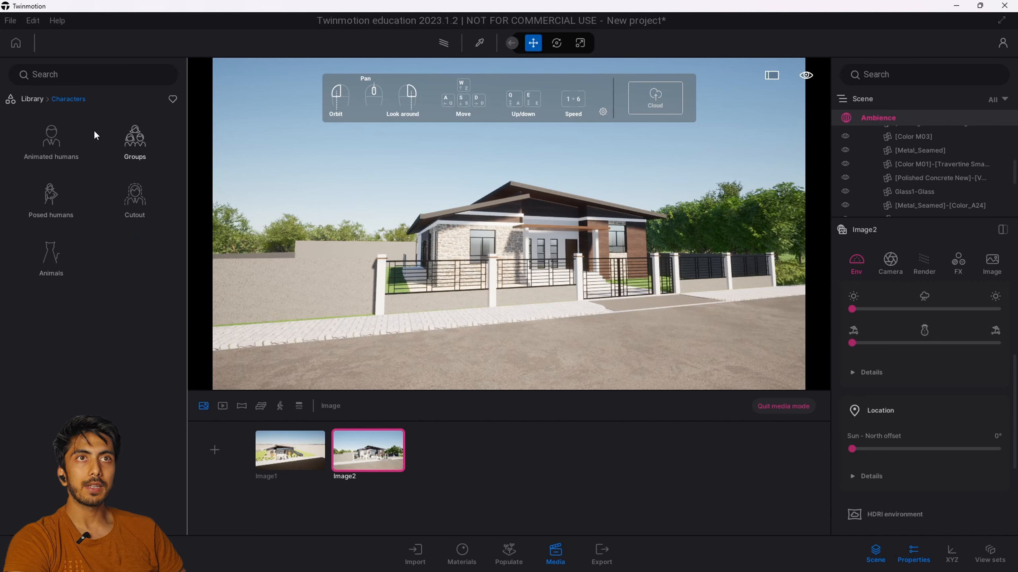
click(58, 146)
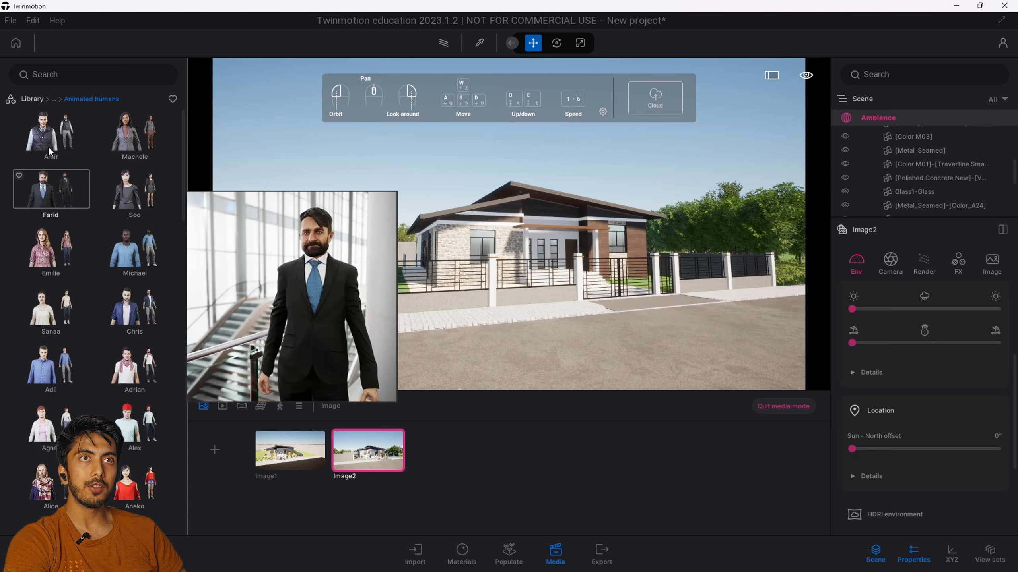
drag(50, 151, 488, 325)
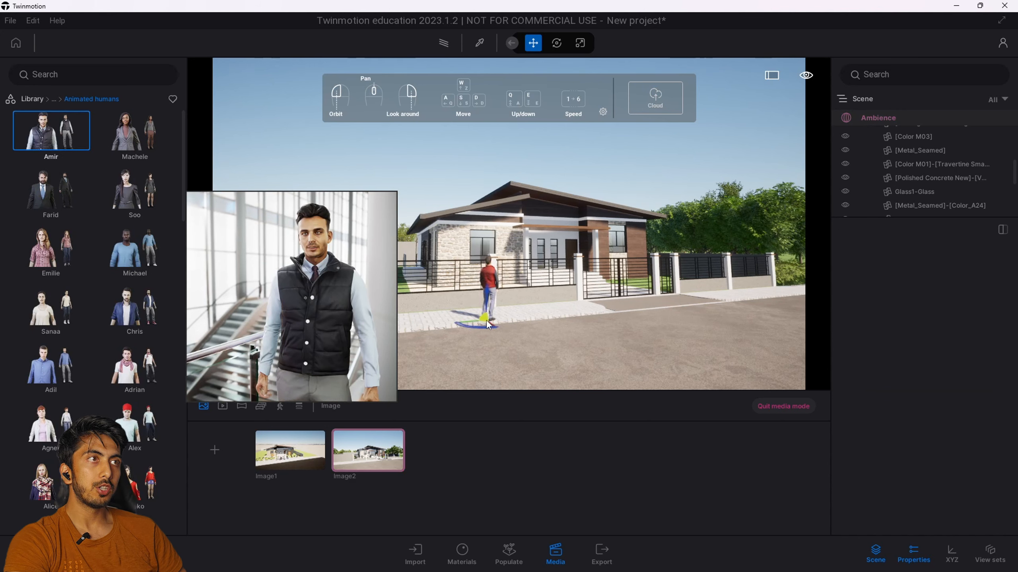
click(547, 313)
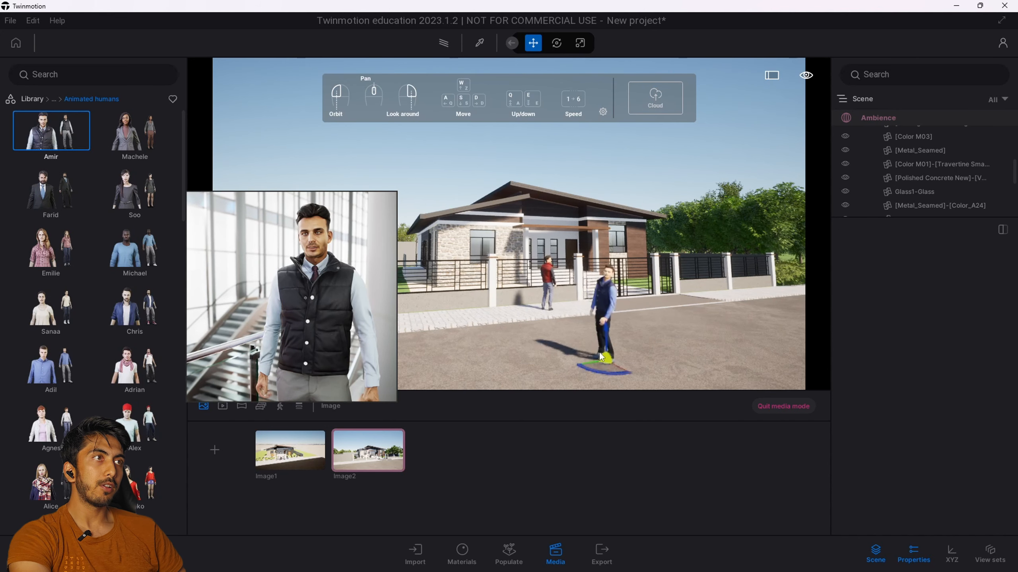
key(Escape)
click(545, 288)
drag(551, 318, 506, 319)
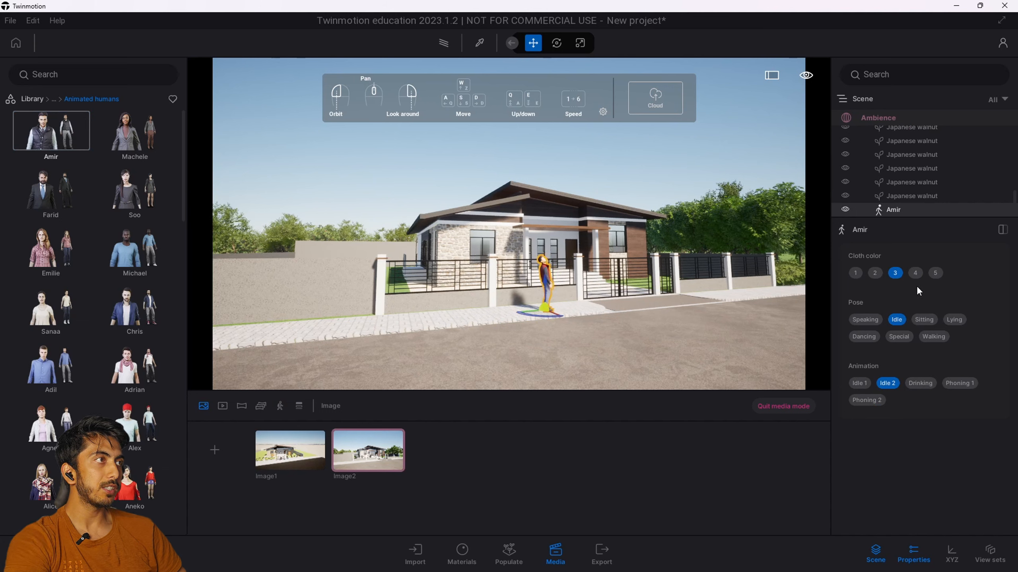
Step: Try cloth colors 1 and 2 on the Amir figure and set its cloth color to 4
click(875, 273)
click(857, 273)
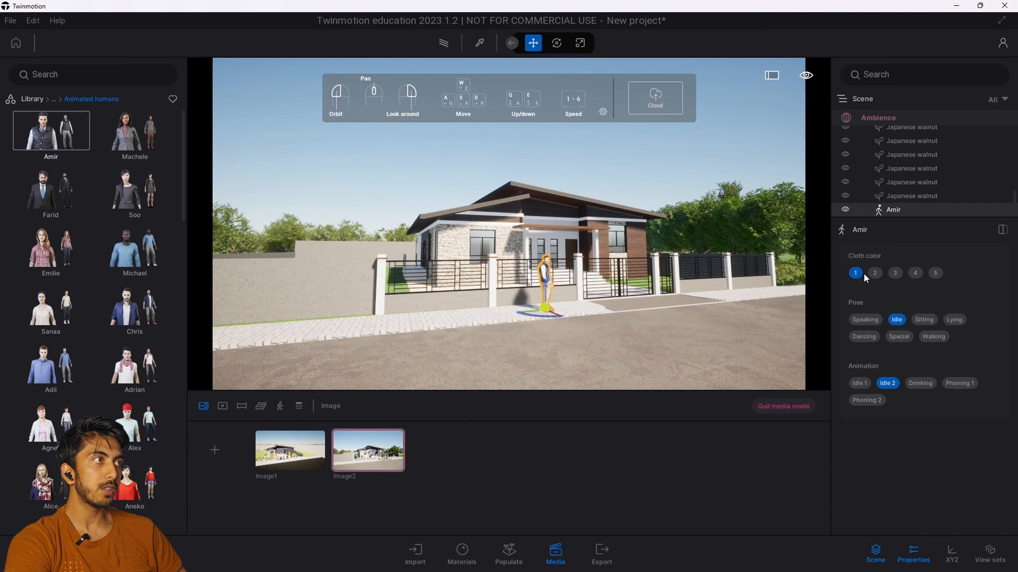
click(875, 275)
click(915, 273)
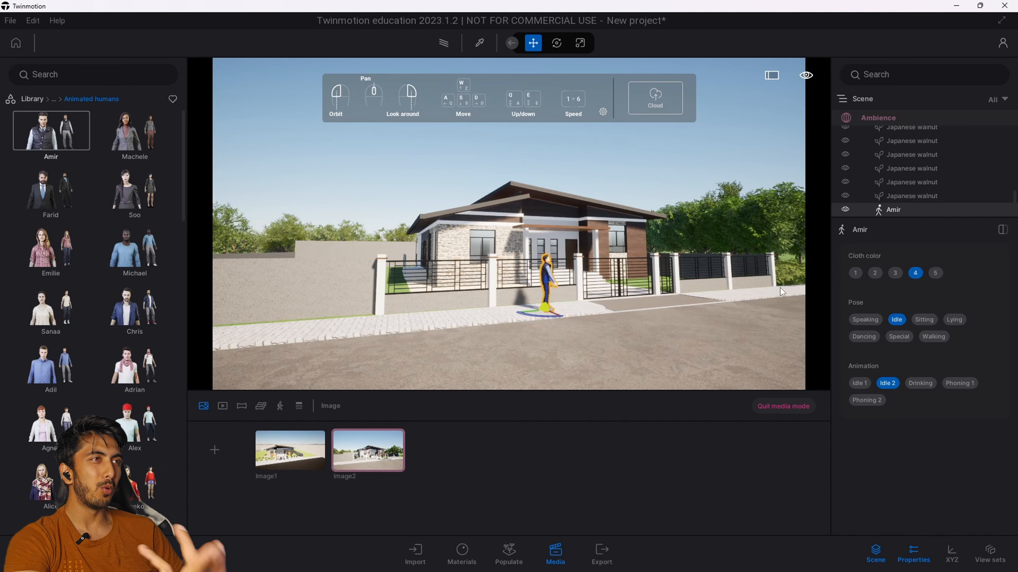
Step: Move the Amir figure to the far end of the sidewalk past the gate, rotate it about -175 degrees and give it the Walking pose
drag(541, 314, 648, 303)
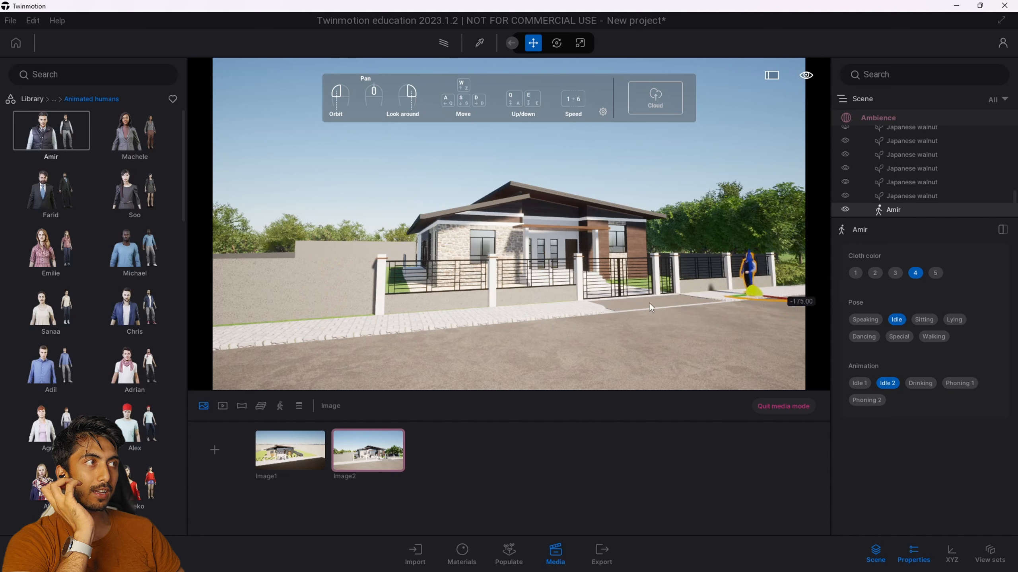
click(933, 336)
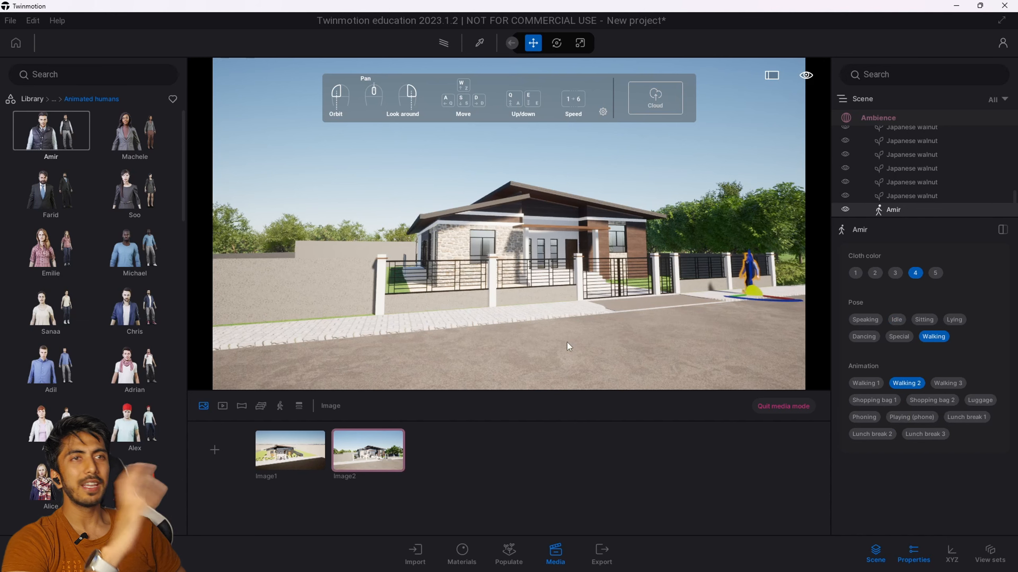
click(24, 101)
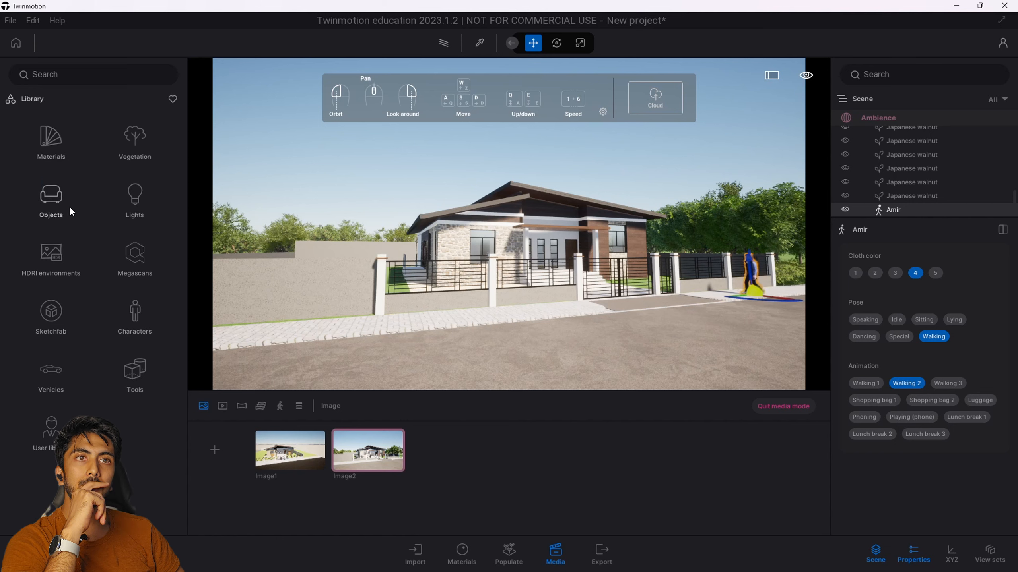
Step: Place a Dash marking decal on the road in front of the house and rotate it to run parallel to the sidewalk
click(50, 207)
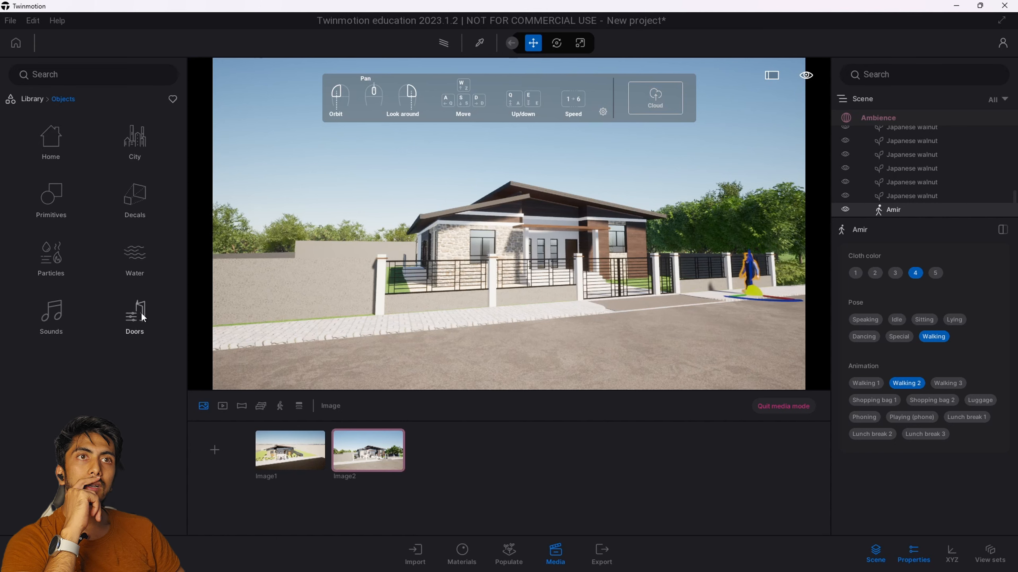
click(134, 199)
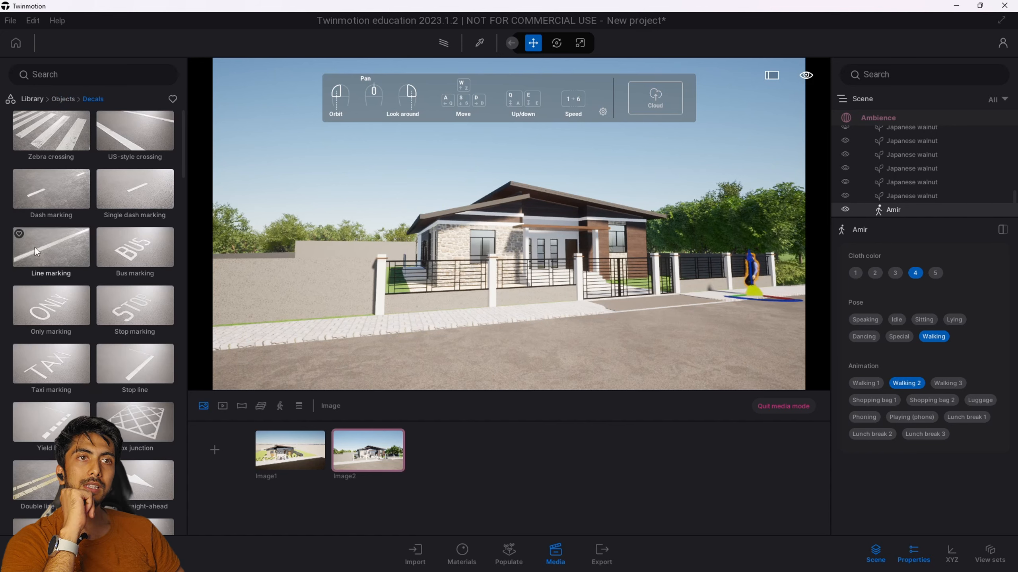
drag(61, 198, 551, 355)
key(q)
right_drag(551, 355, 503, 308)
drag(504, 308, 580, 320)
click(526, 306)
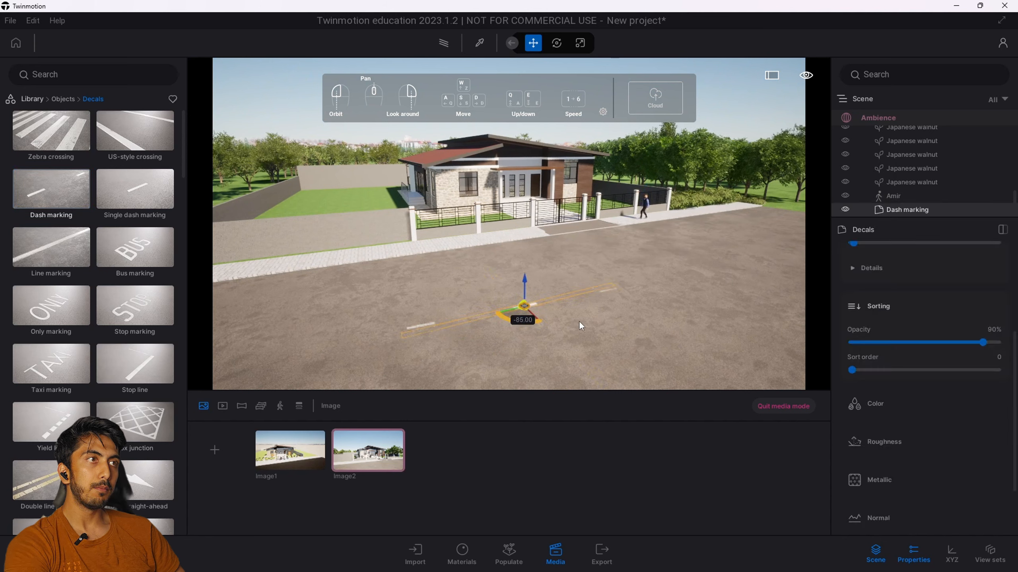
drag(496, 301, 484, 293)
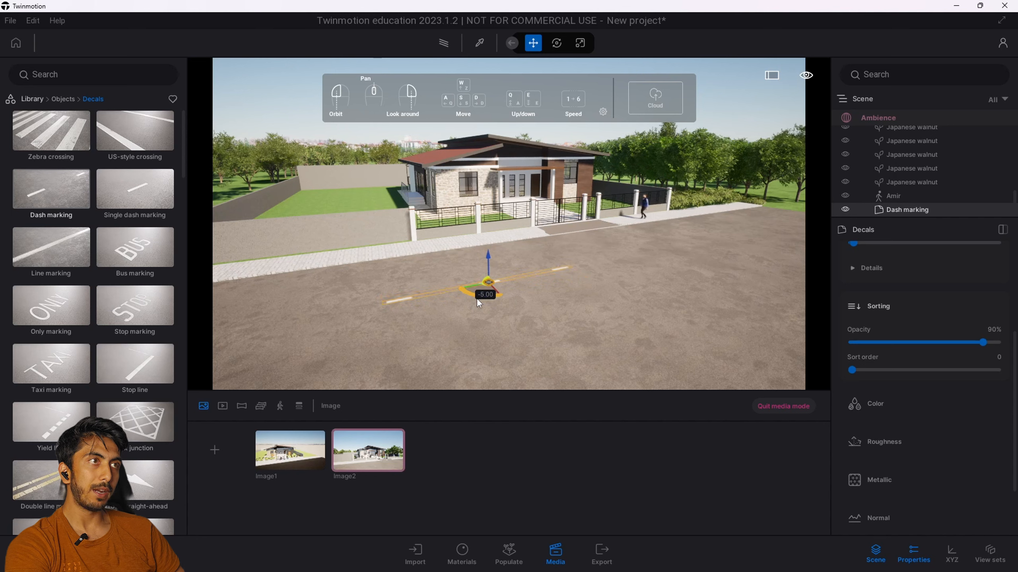
Step: Copy the dash marking as single instances along the road in both directions
shift+drag(496, 291, 160, 348)
click(478, 348)
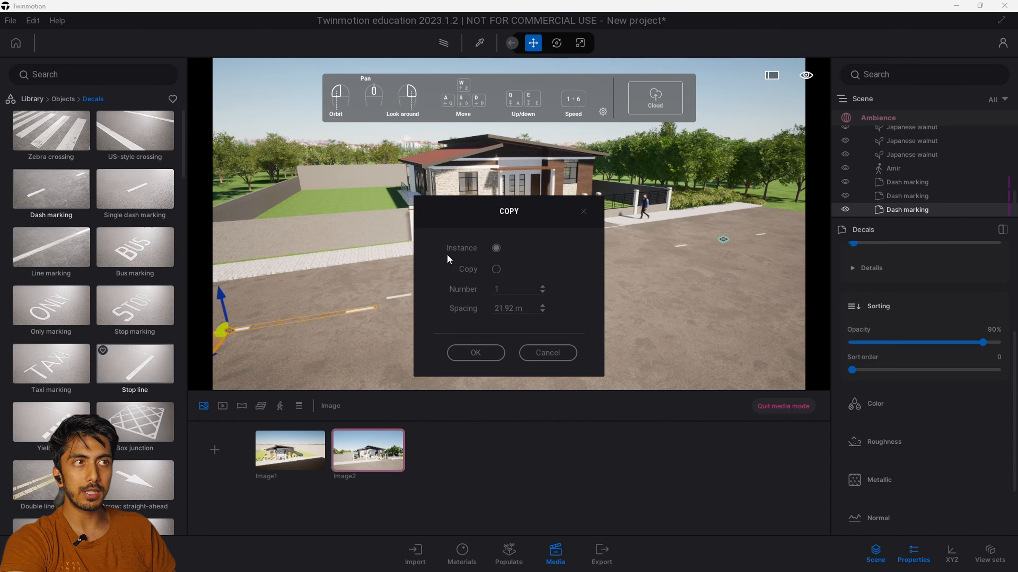
click(477, 355)
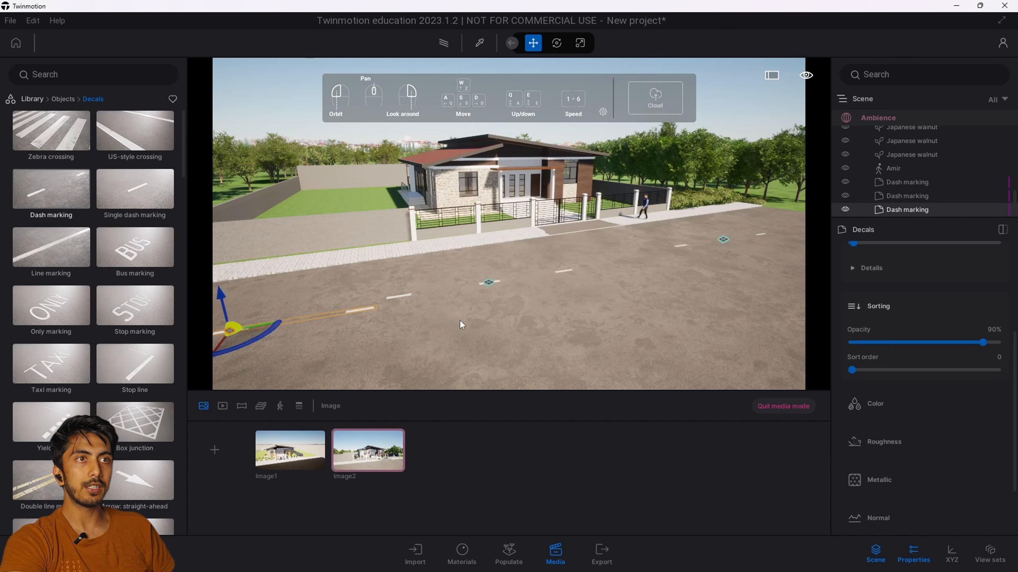
Step: Try 0% opacity on the nearest copied dash marking and set its opacity to 100%
right_drag(459, 320, 449, 321)
click(579, 42)
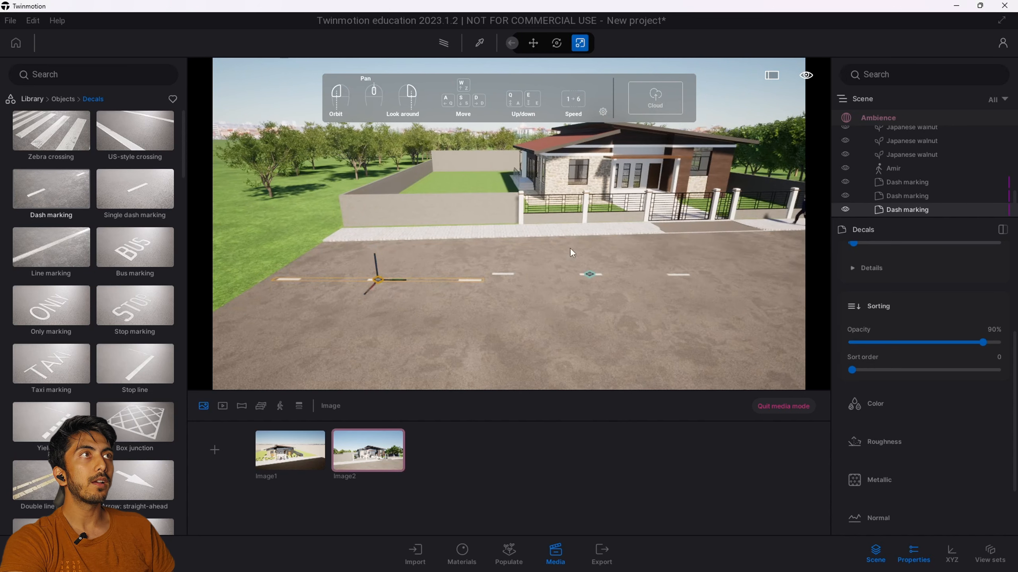
drag(420, 281, 419, 304)
scroll(419, 304, up, 3)
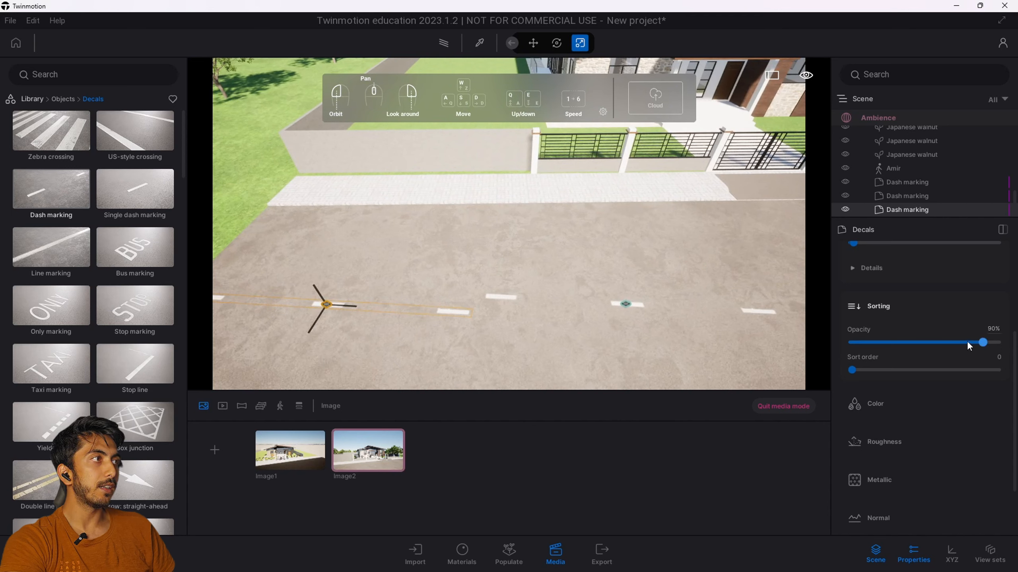
drag(951, 341, 818, 345)
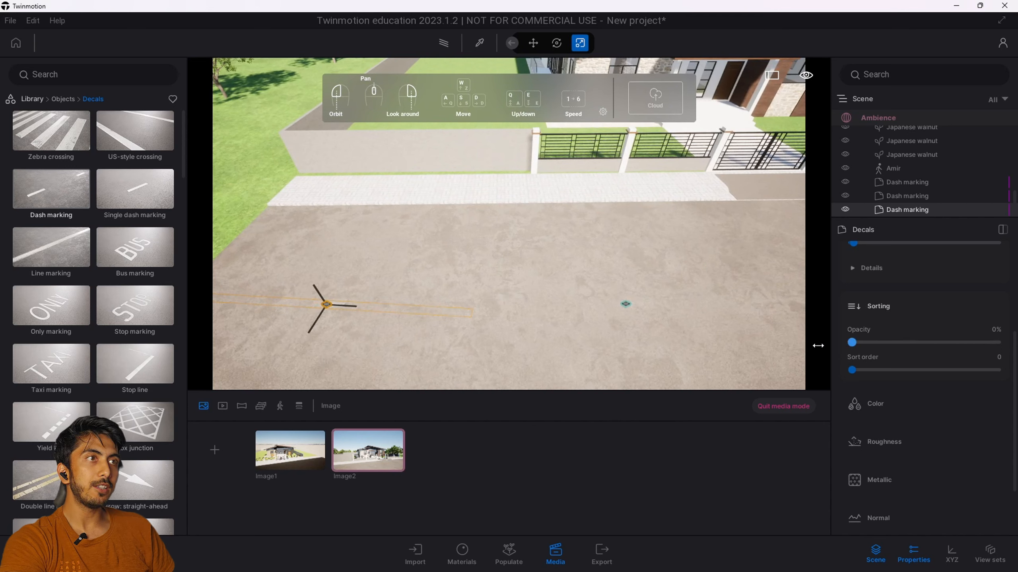
drag(889, 342, 1000, 355)
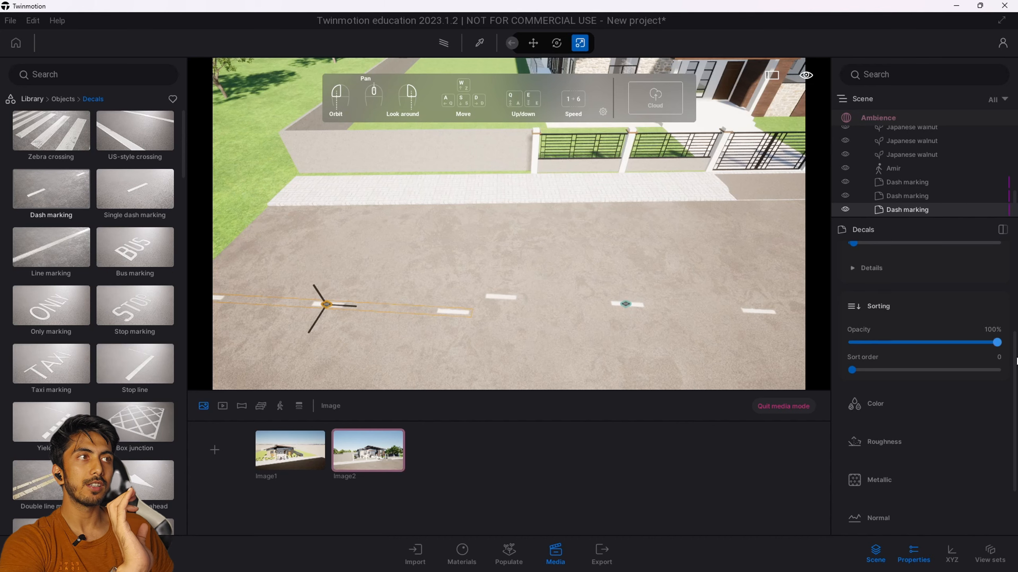
Step: Move the copied dash marking farther along the road toward the grass edge and restore the Image2 view
right_drag(577, 348, 501, 348)
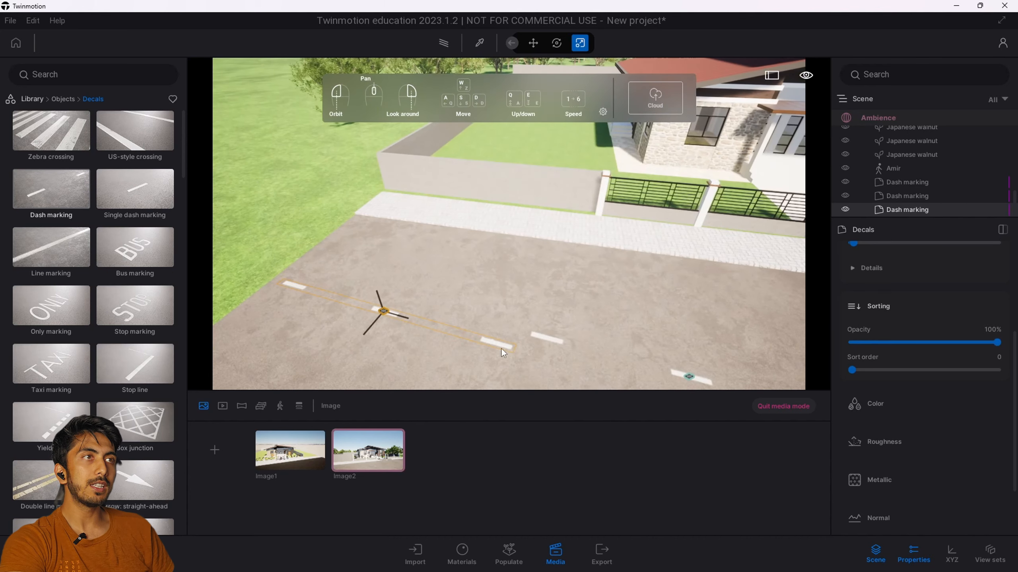
click(529, 45)
drag(391, 318, 367, 299)
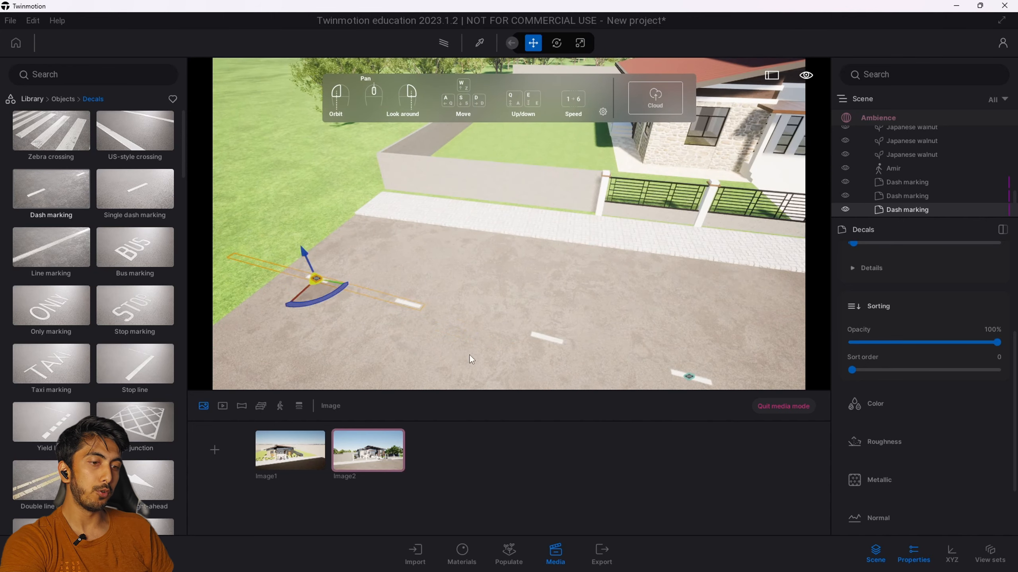
right_drag(469, 354, 551, 395)
key(q)
click(358, 456)
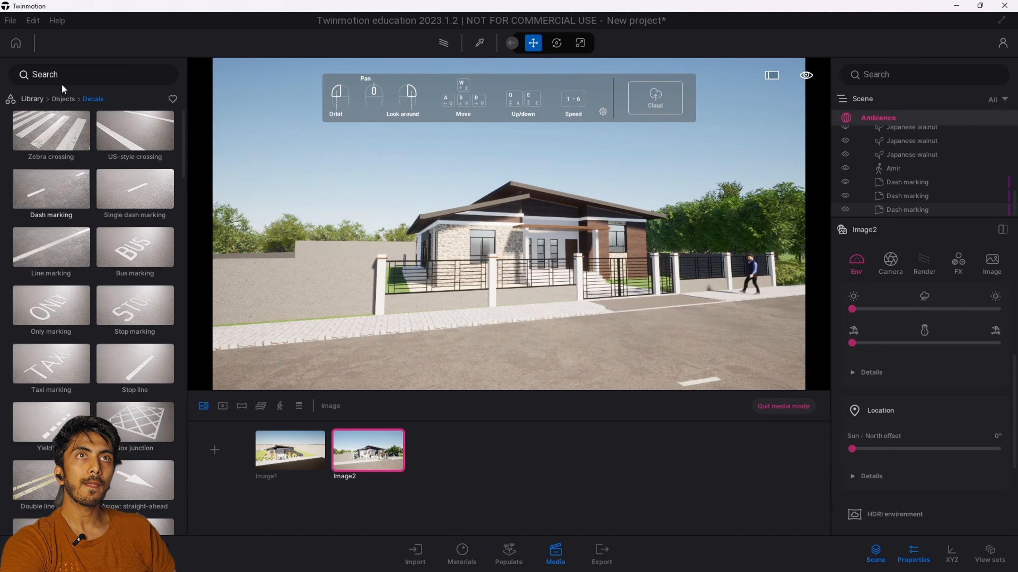
Step: Place a Maximum height 2m sign from the city objects on the sidewalk in front of the side wall
click(62, 98)
click(55, 144)
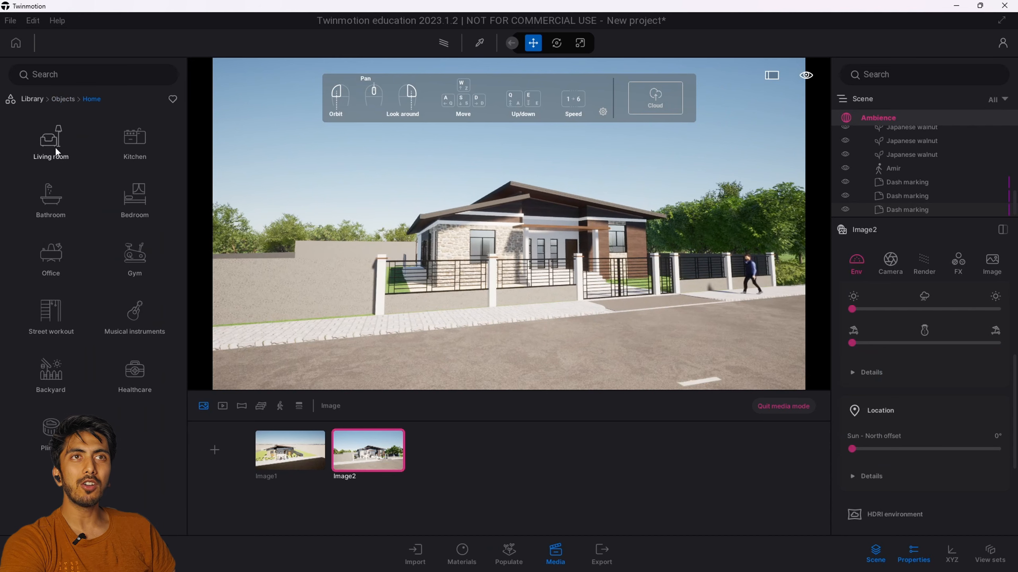
click(65, 98)
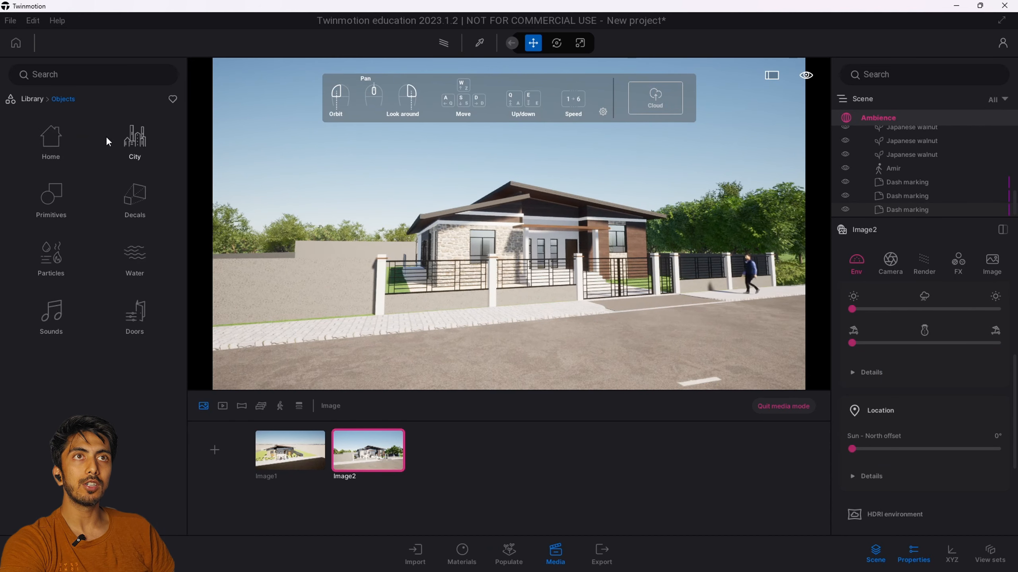
click(131, 153)
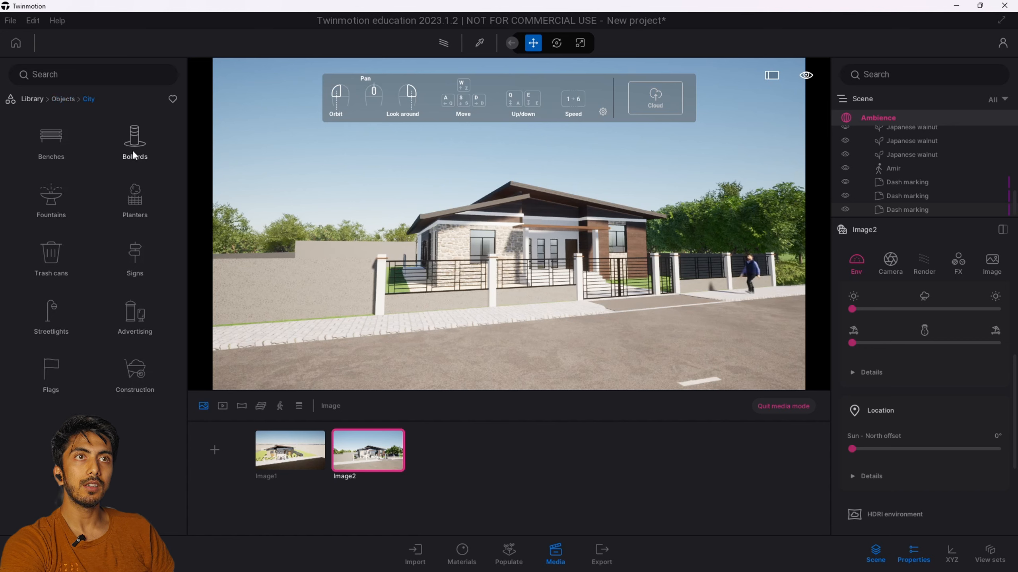
click(136, 254)
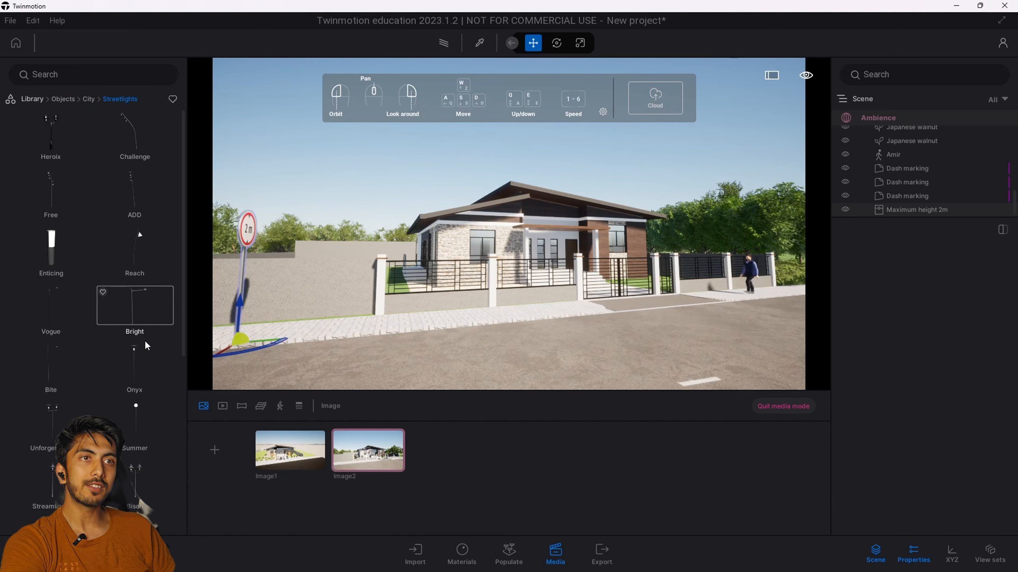
Step: Try the Bite streetlight, and place four Onyx streetlights along the sidewalk from the front wall corner to the far end
drag(141, 381, 352, 338)
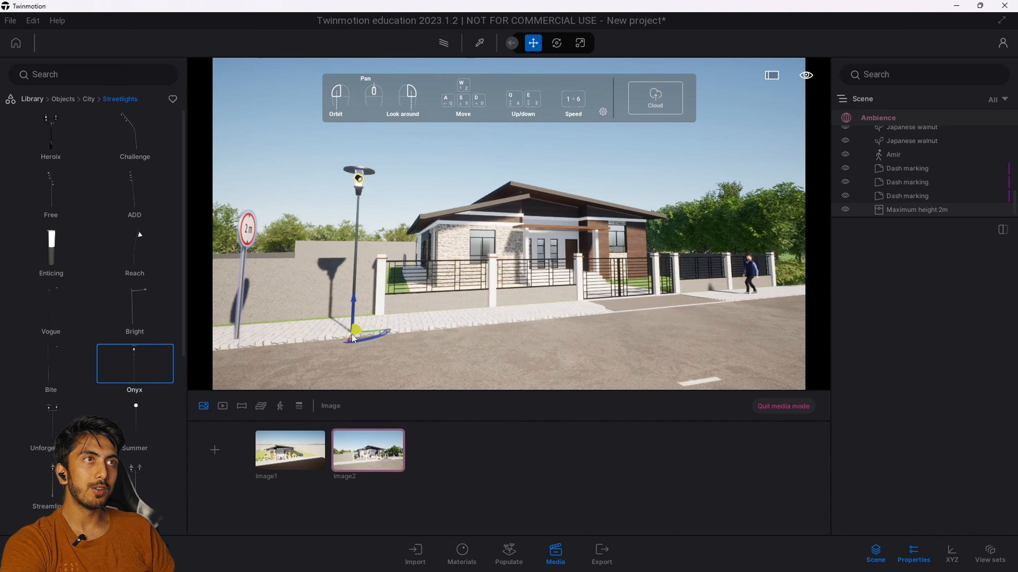
click(45, 387)
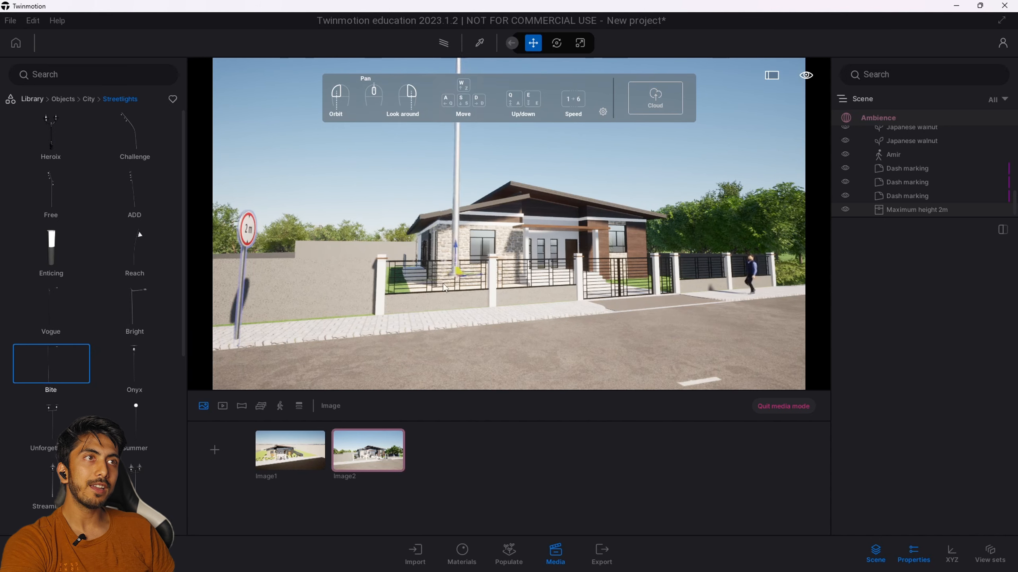
click(135, 363)
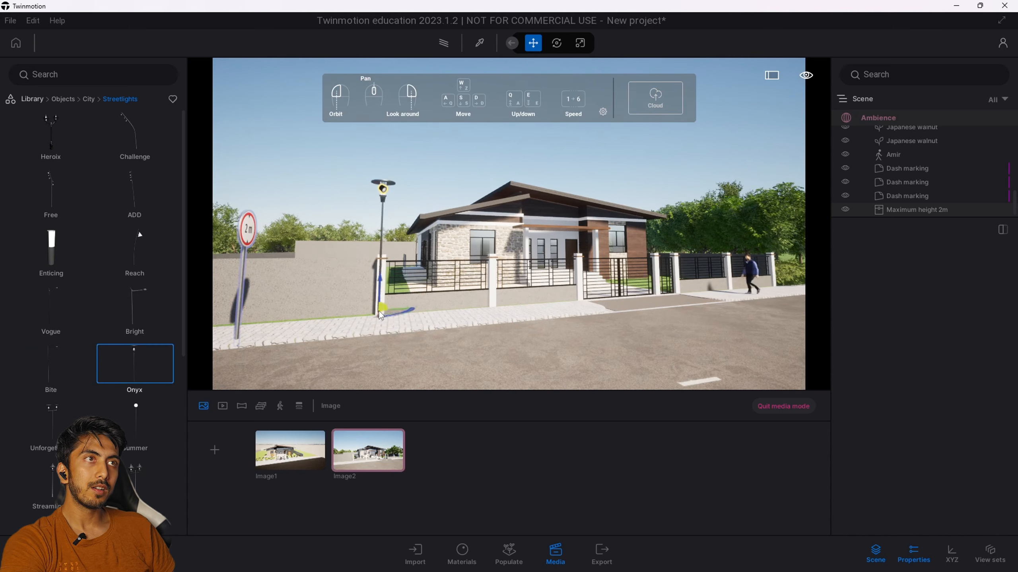
click(379, 331)
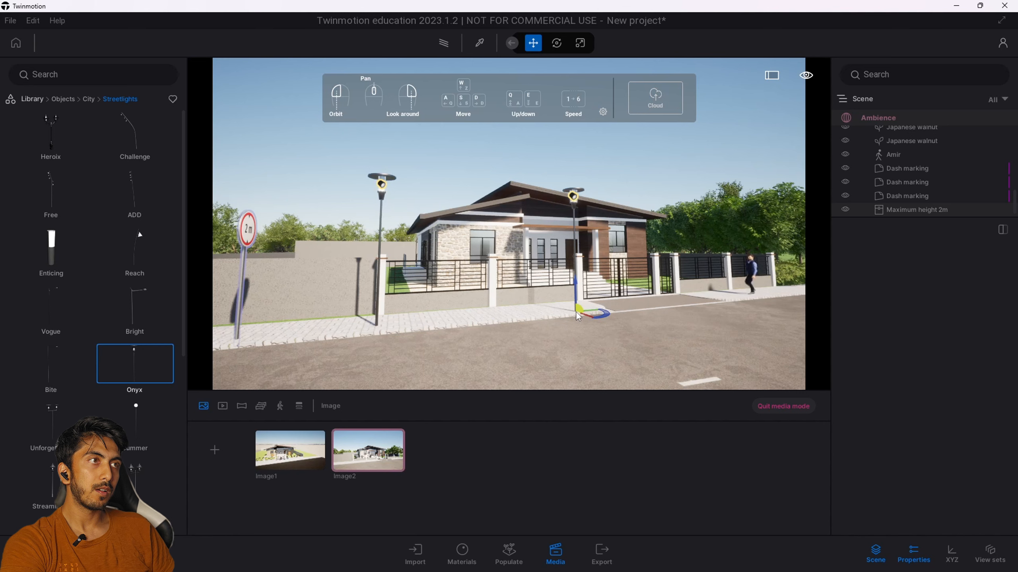
click(608, 311)
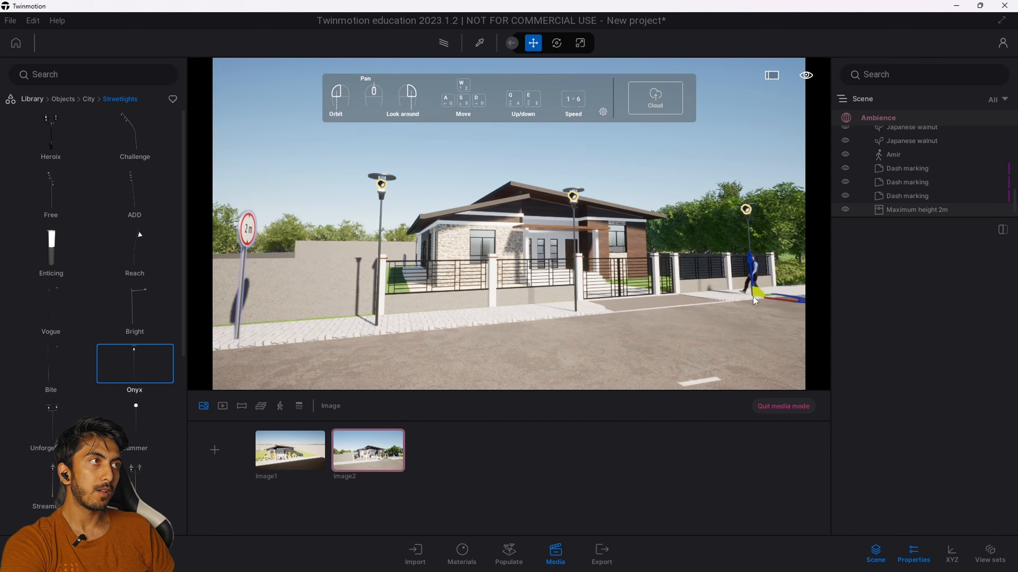
click(753, 297)
click(779, 299)
click(802, 291)
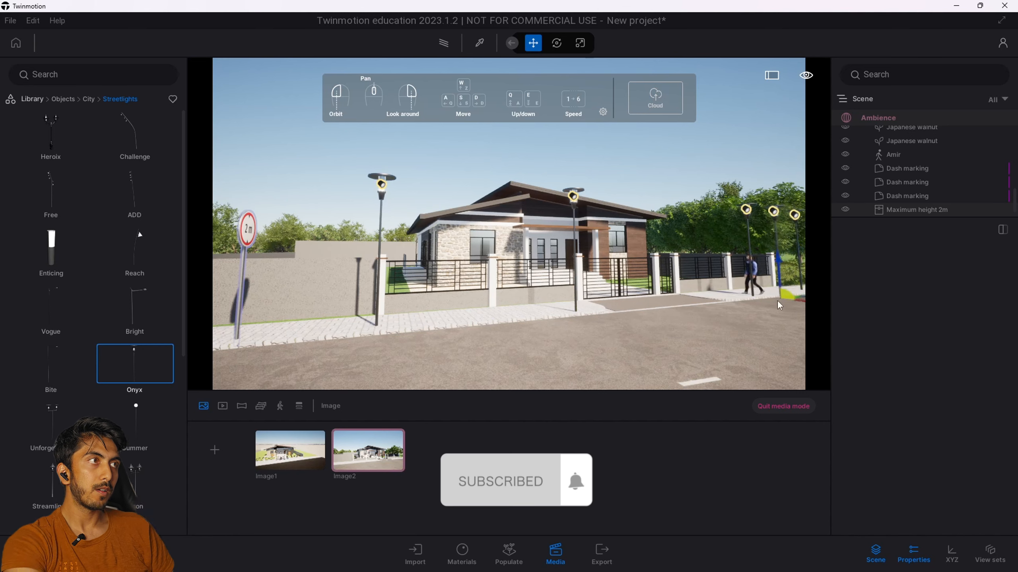
Step: Move the Amir figure along the sidewalk toward the gate and shift the middle Onyx streetlight slightly toward the driveway
click(749, 298)
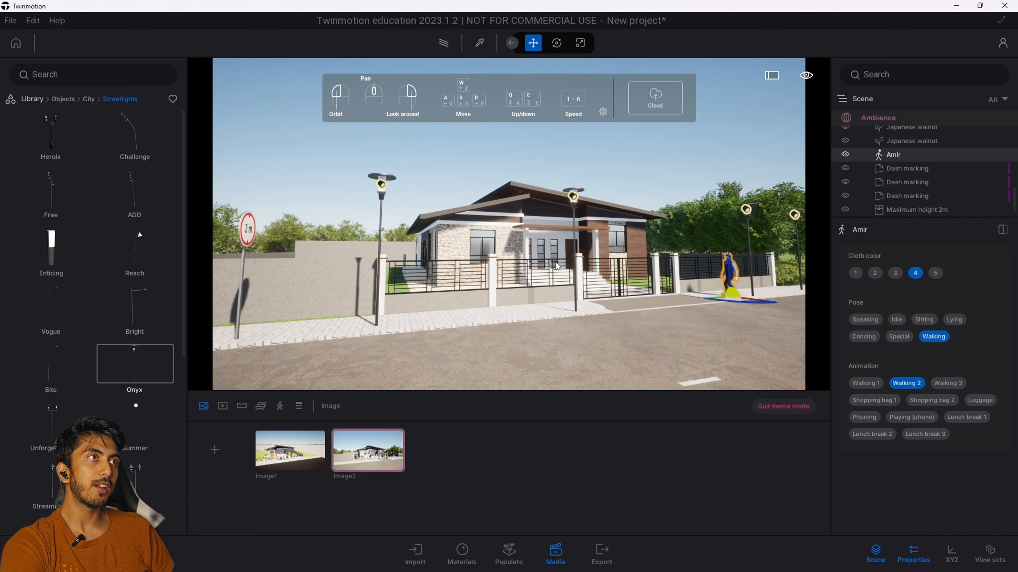
click(574, 313)
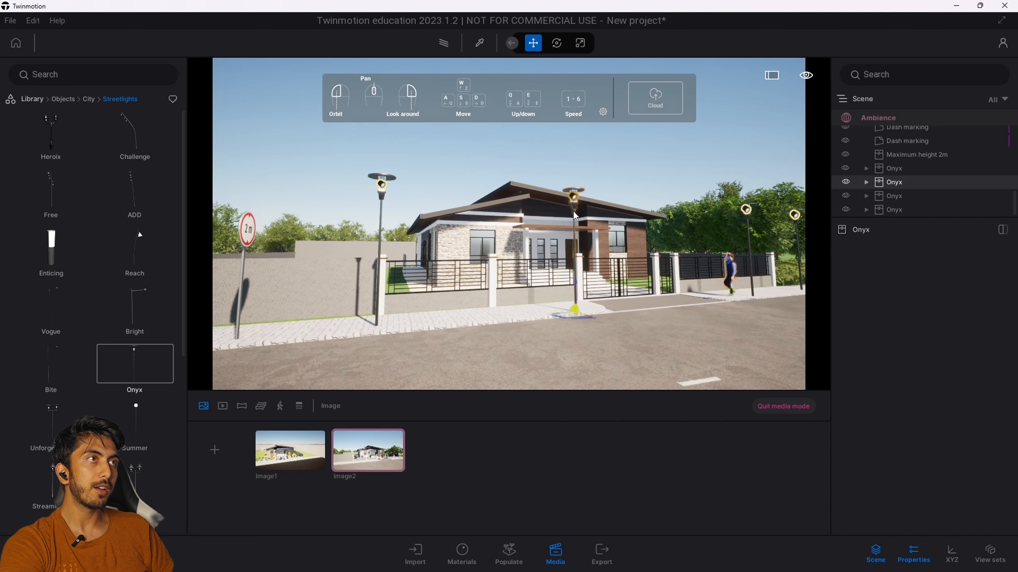
drag(576, 320, 588, 321)
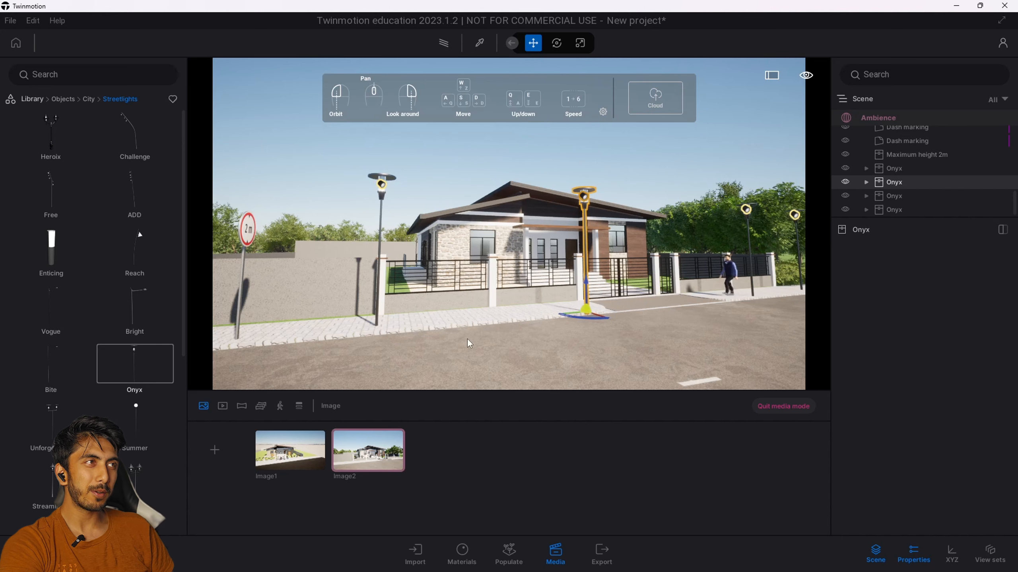
Step: Place a Break 01 car from the vehicle library on the road beyond the walking figure
right_drag(561, 339, 577, 332)
click(63, 98)
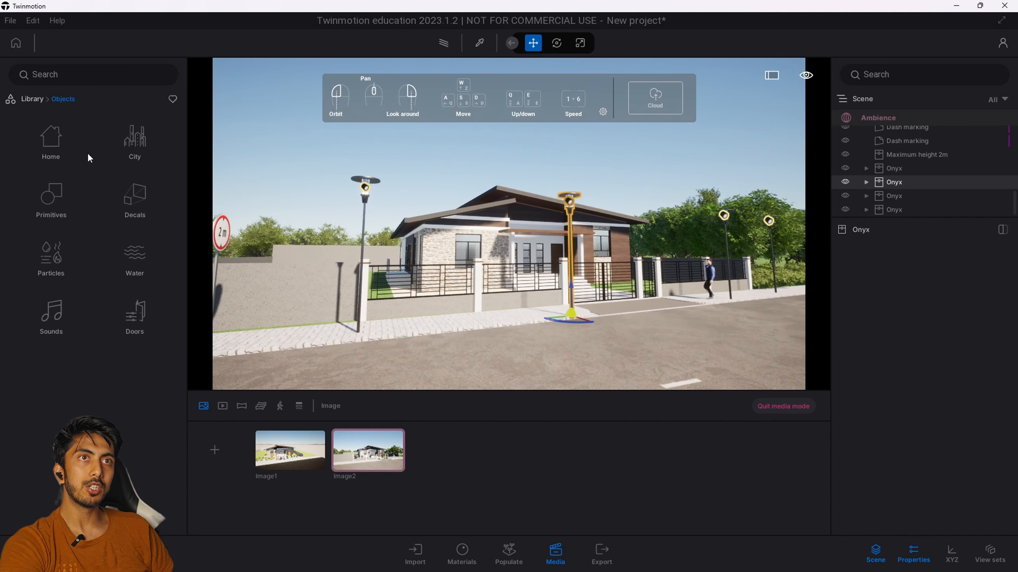
click(32, 99)
click(54, 377)
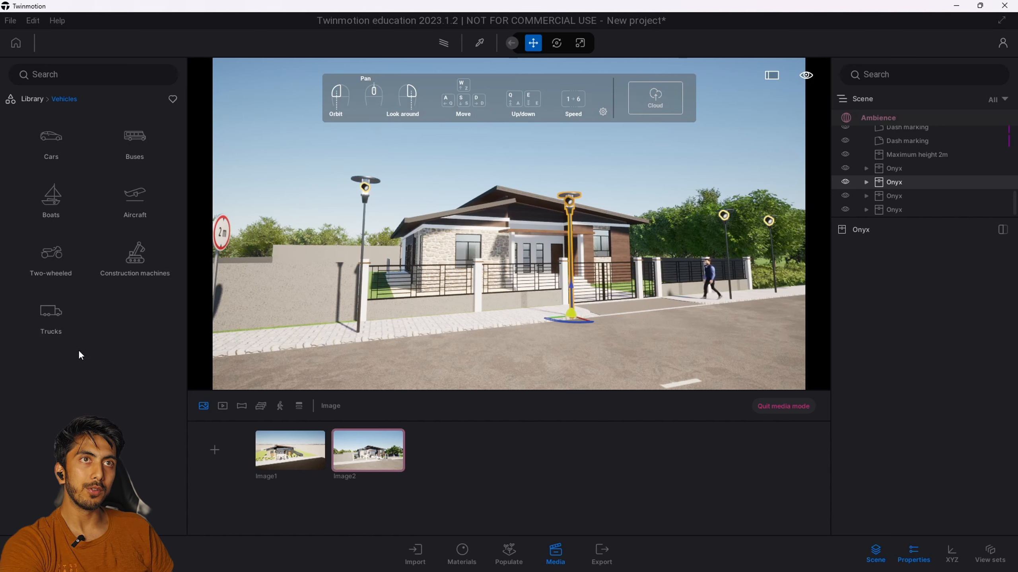
click(56, 145)
mouse_move(126, 148)
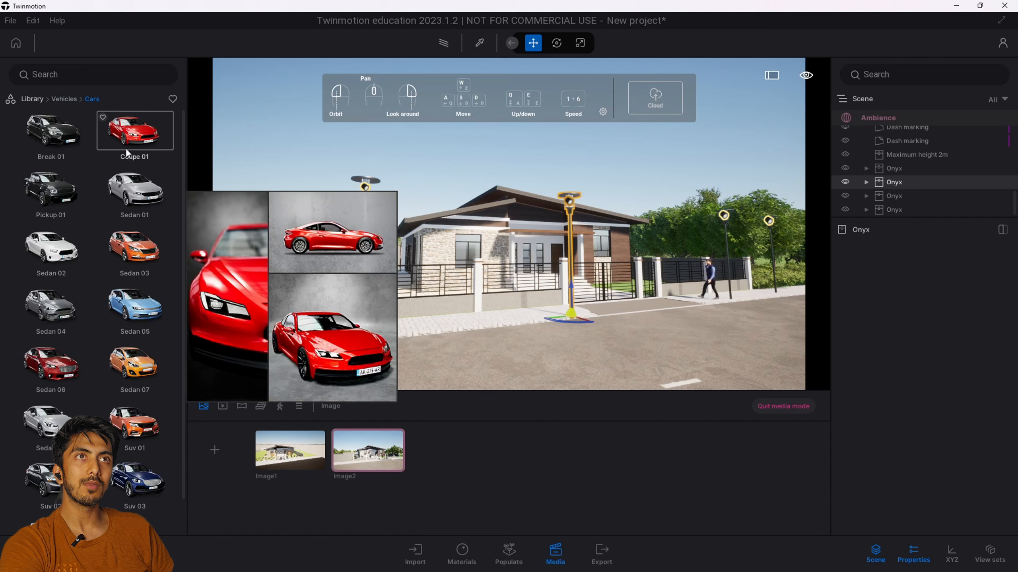
click(73, 141)
drag(63, 138, 787, 302)
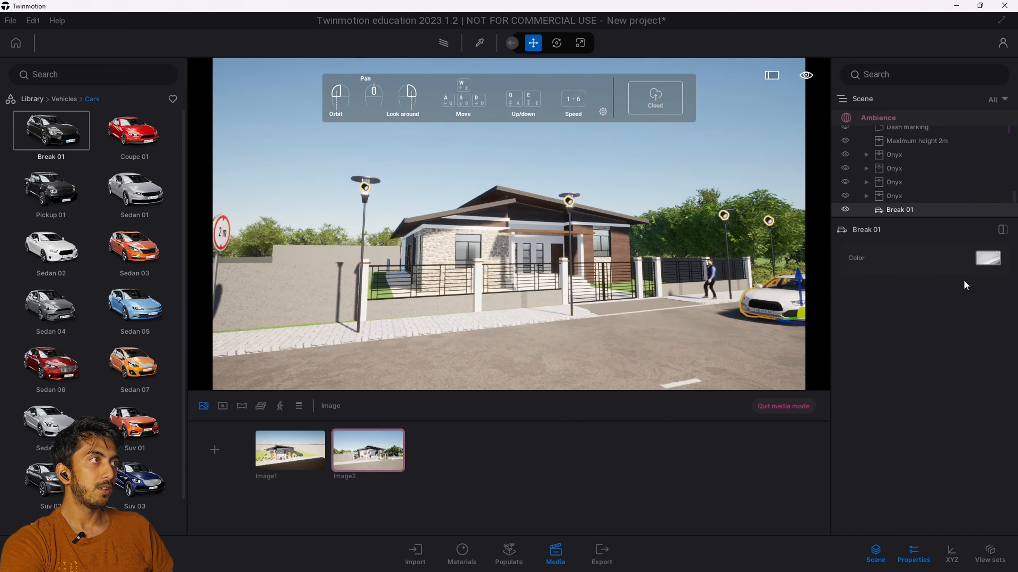
Step: Try Dark gray on the Break 01 car and set its color to Silver
click(986, 259)
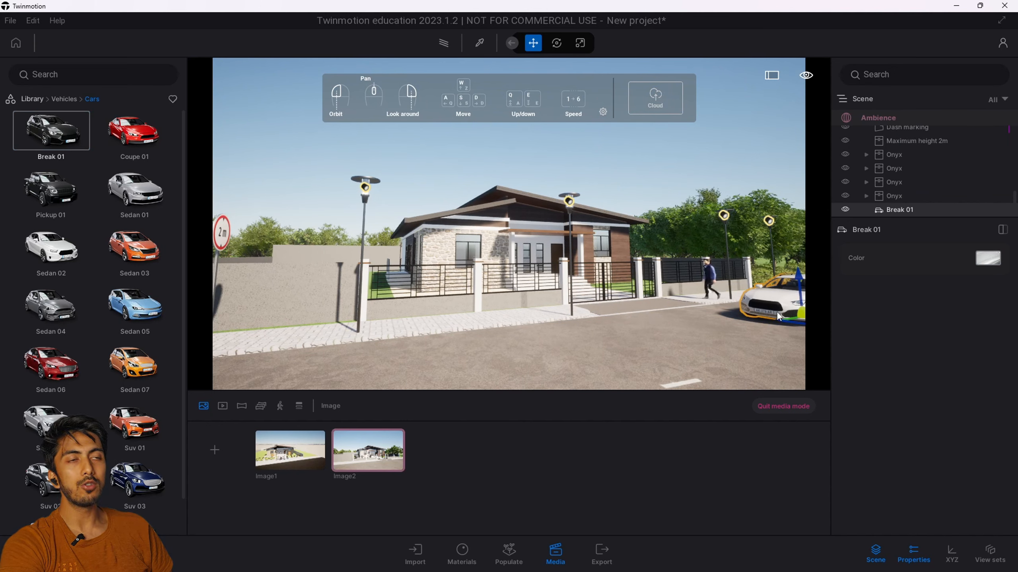
click(978, 261)
click(948, 138)
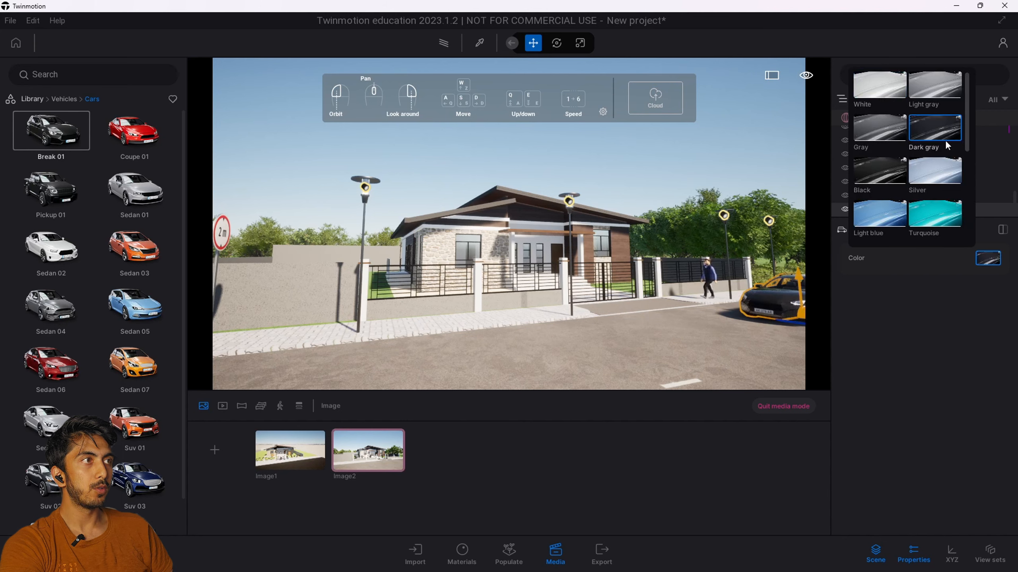
click(930, 177)
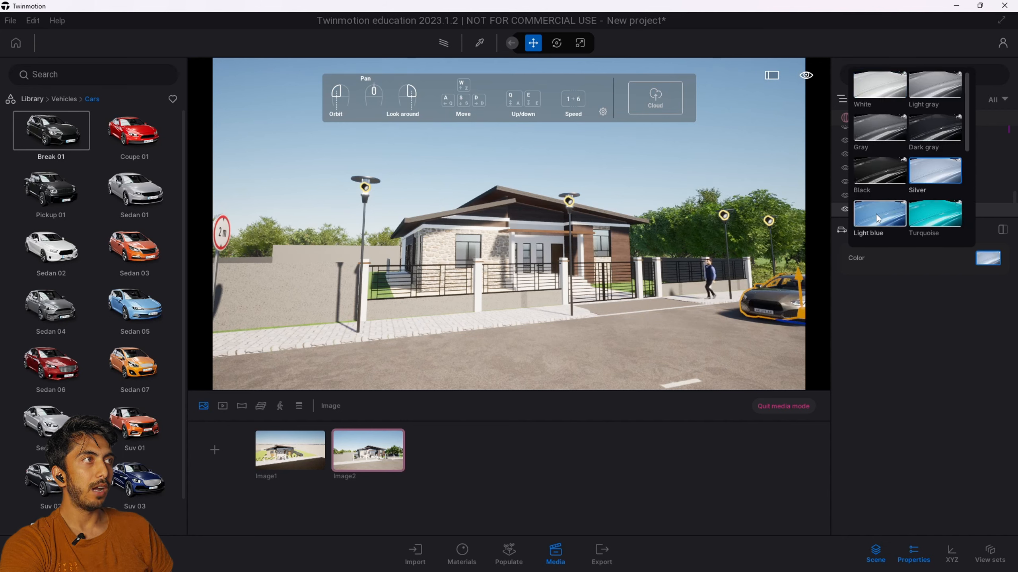
Step: Move the Break 01 car slightly closer to the gate and restore the Image2 view
click(798, 328)
drag(803, 320, 783, 313)
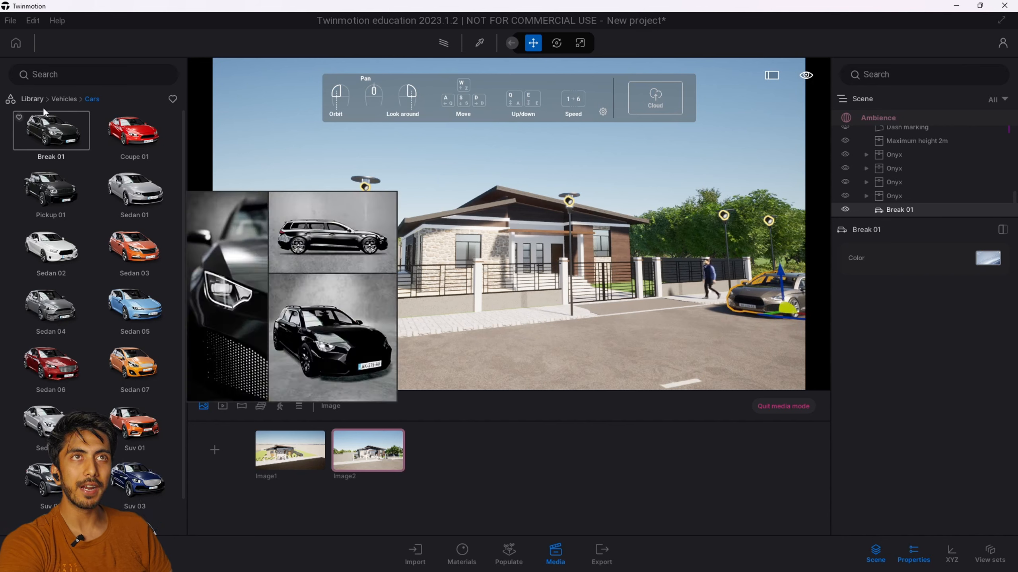
click(377, 465)
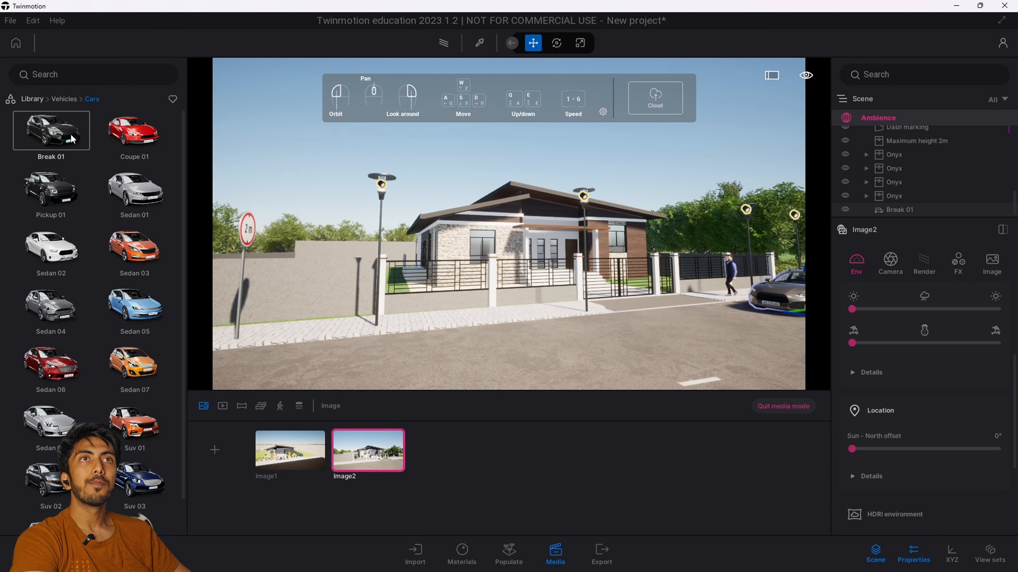
Step: Leave the car models and open the HDRI environments category of the asset library
click(69, 100)
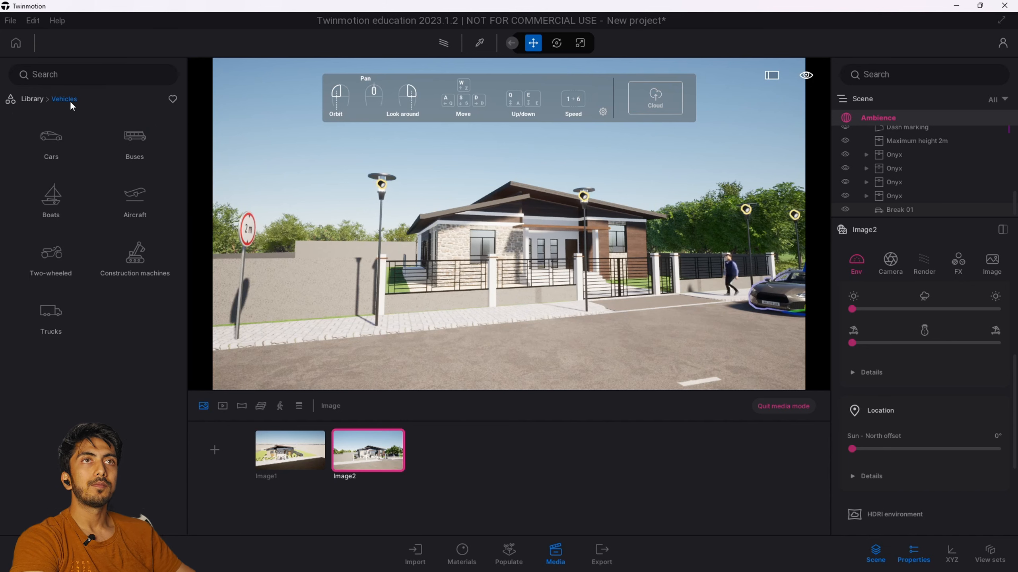
click(32, 99)
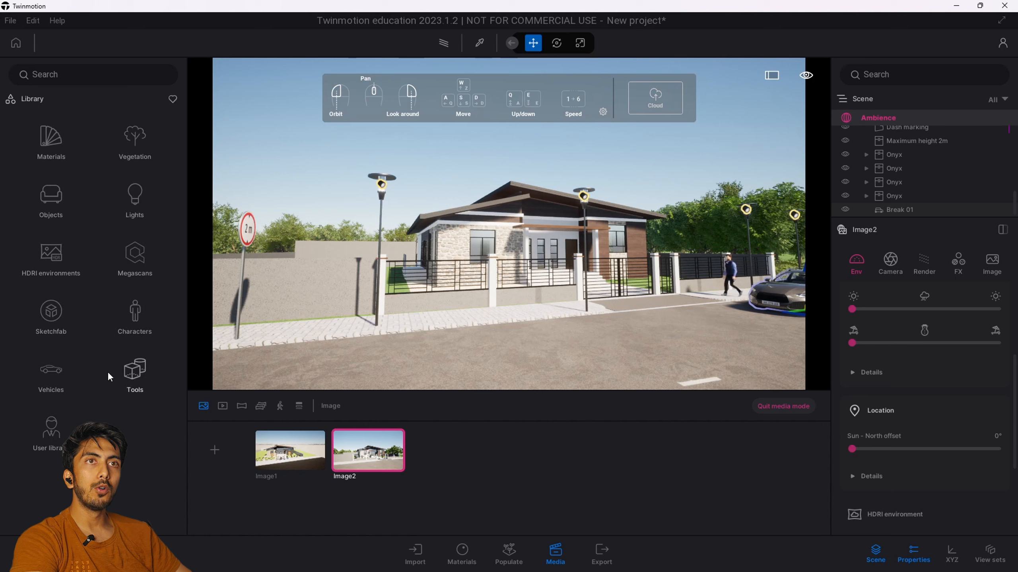
click(50, 268)
Step: Set the time of day in Image2's global lighting to about 16:22
scroll(942, 373, down, 5)
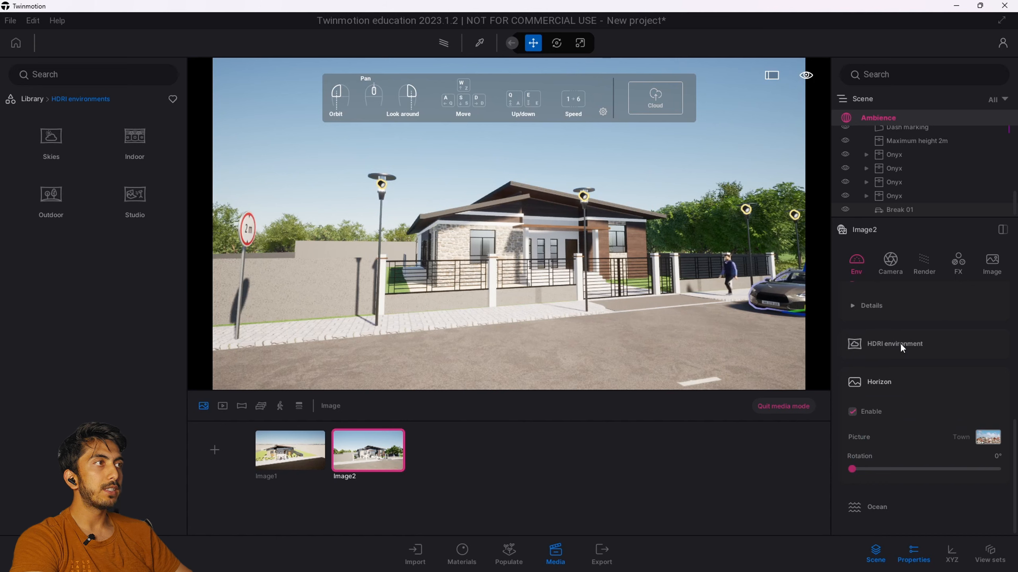
scroll(942, 426, up, 8)
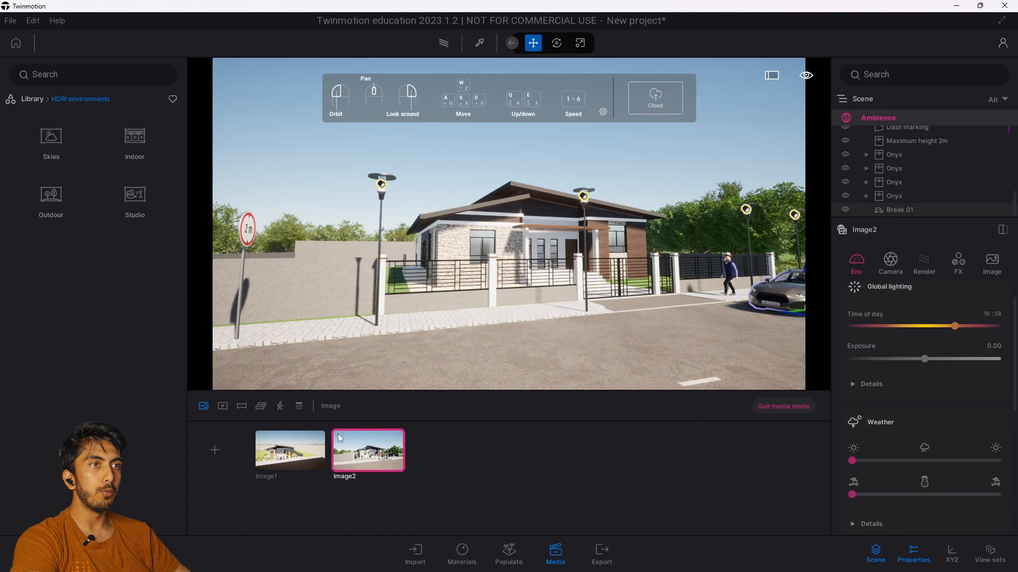
scroll(879, 342, down, 3)
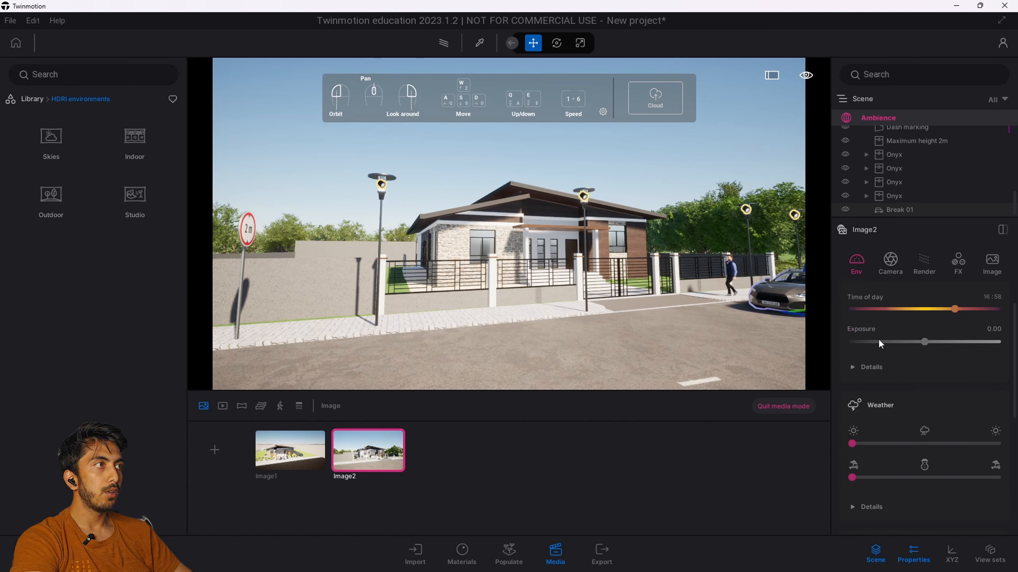
scroll(879, 343, up, 3)
scroll(878, 342, down, 3)
scroll(882, 350, up, 4)
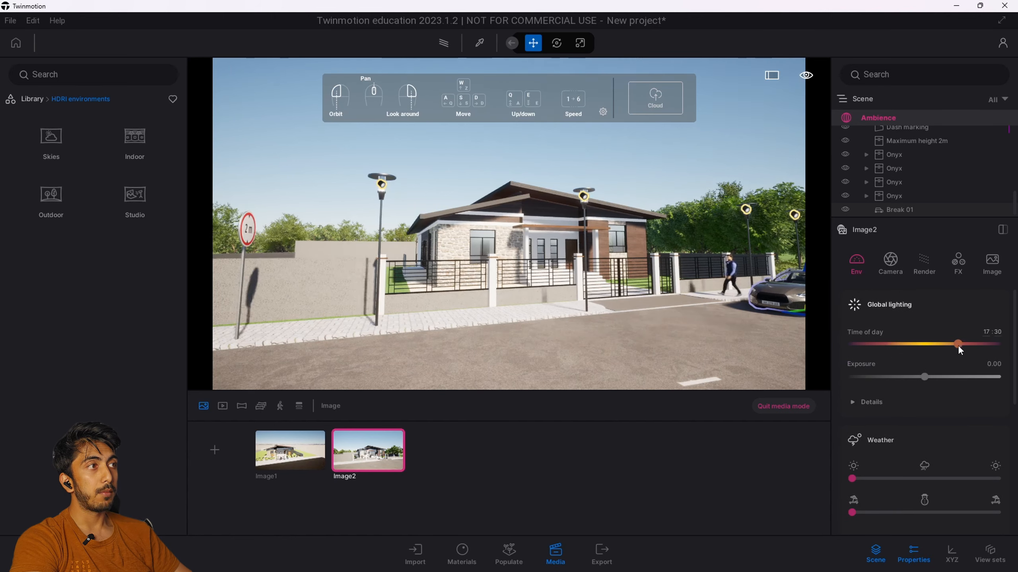
mouse_move(957, 345)
mouse_down()
mouse_move(935, 345)
mouse_move(956, 347)
mouse_up()
drag(943, 347, 951, 350)
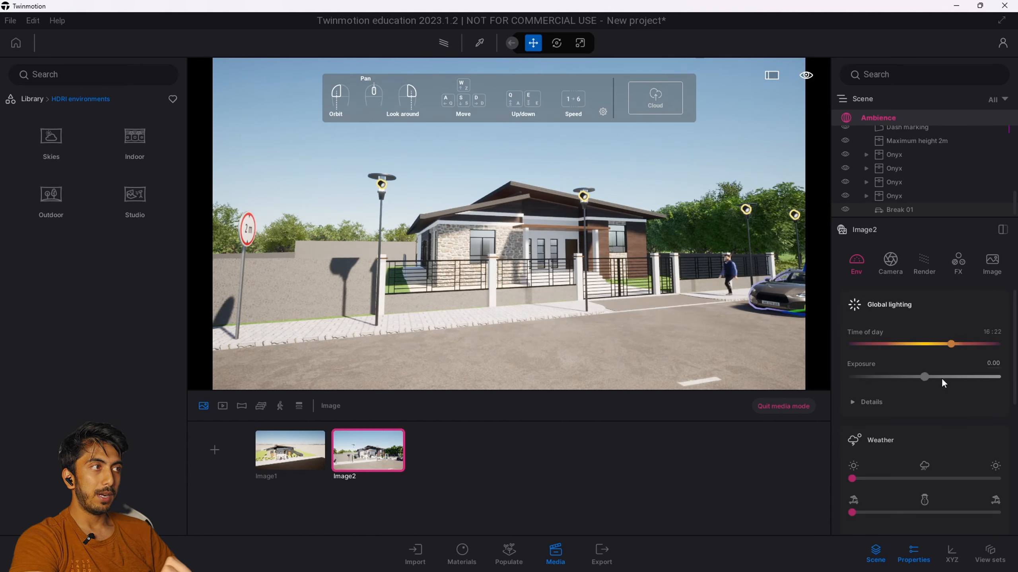
Step: Examine Image2's location details, including the month setting and map position, and collapse them
scroll(943, 382, down, 5)
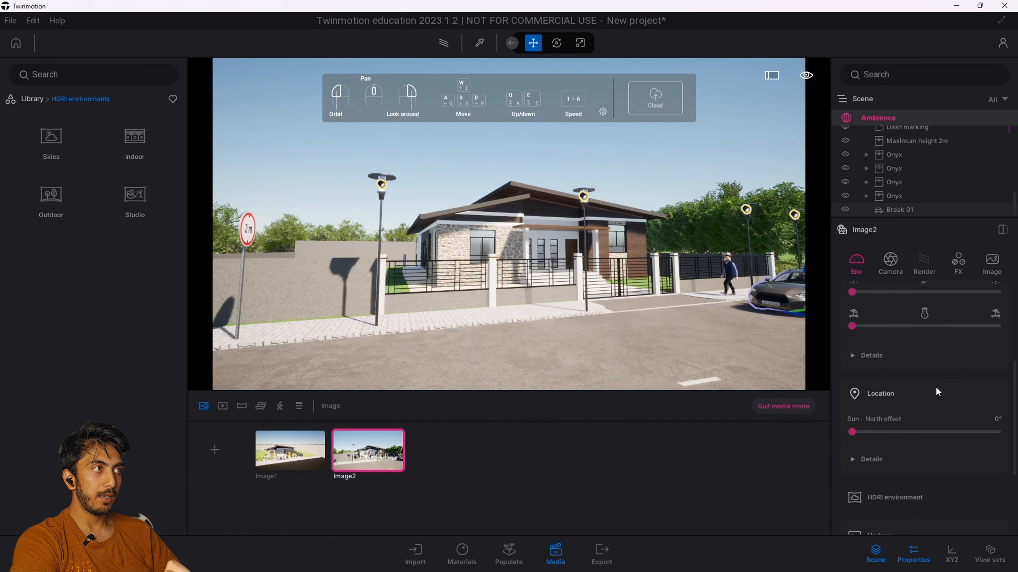
click(859, 392)
click(877, 393)
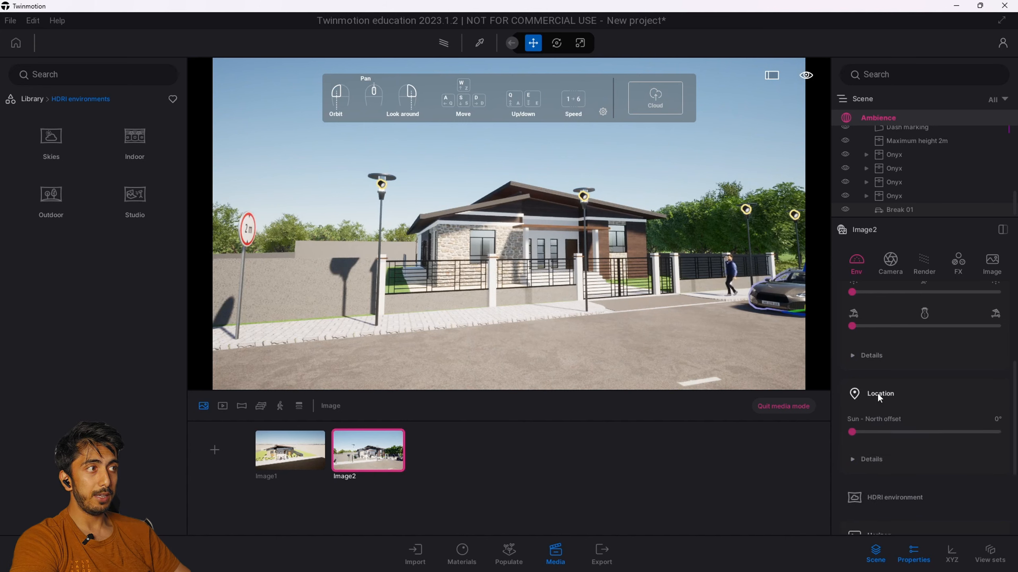
click(876, 461)
scroll(909, 390, down, 2)
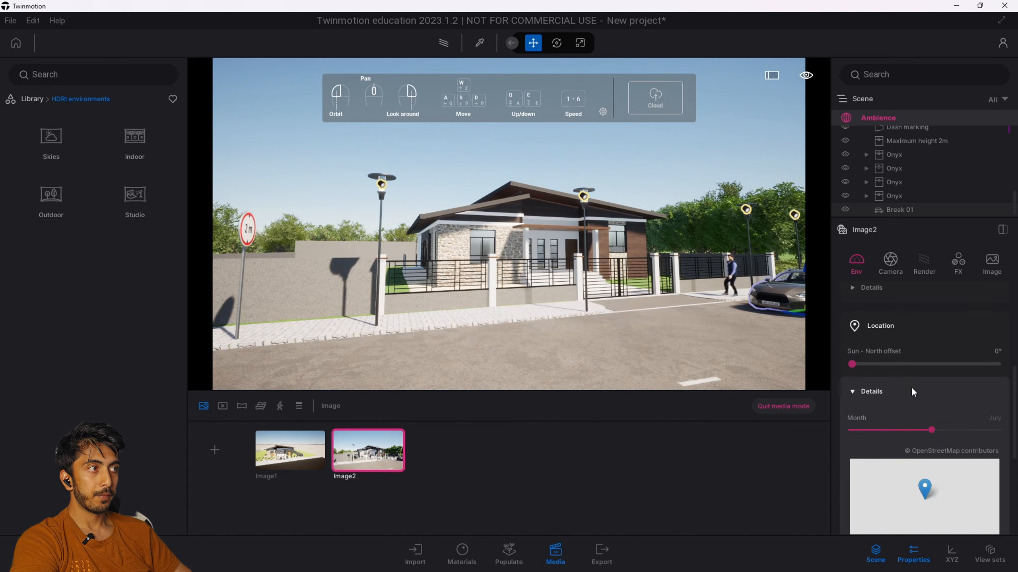
scroll(909, 394, down, 2)
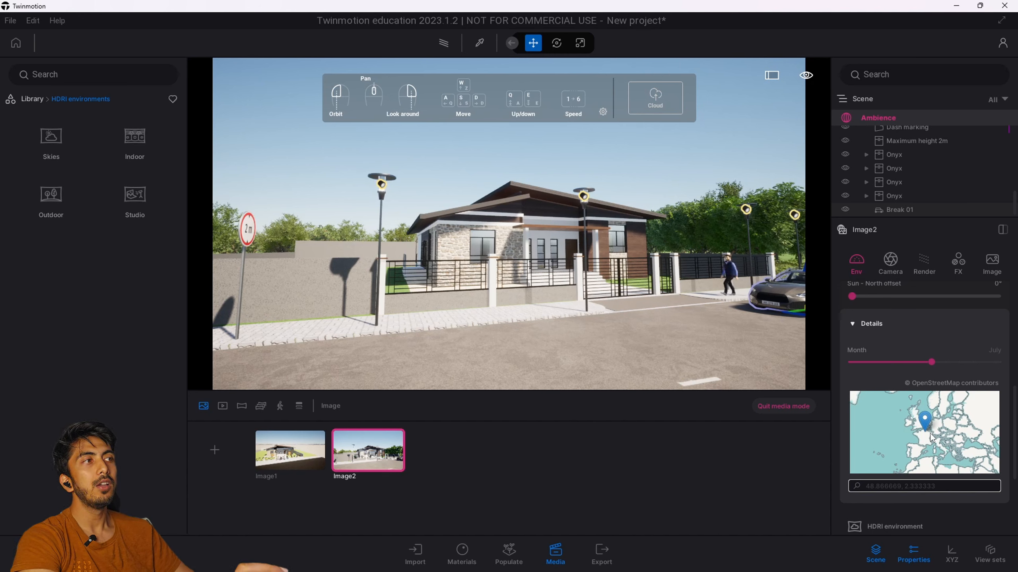
click(882, 323)
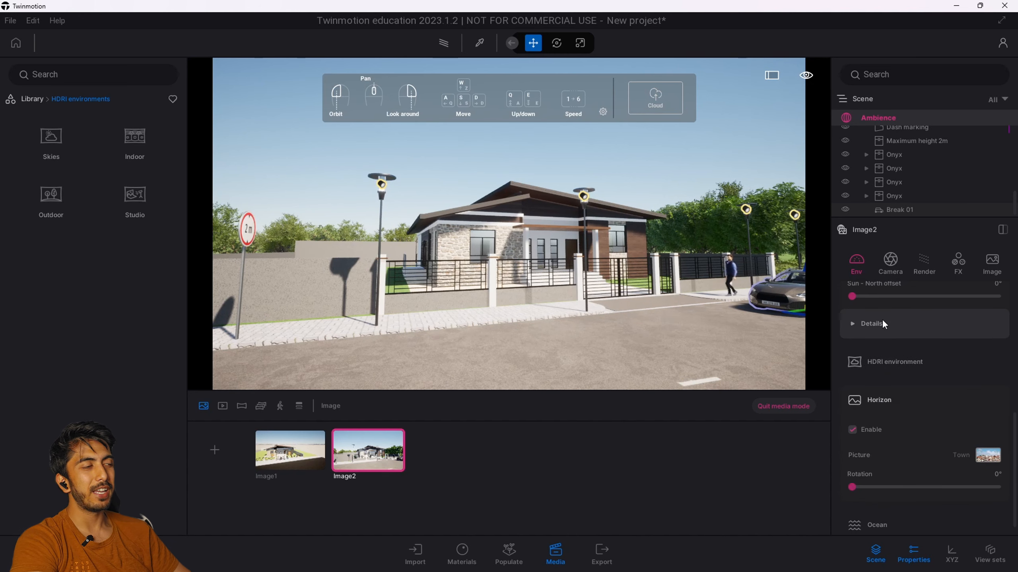
Step: Enable the HDRI environment for Image2 in Skydome mode
click(888, 361)
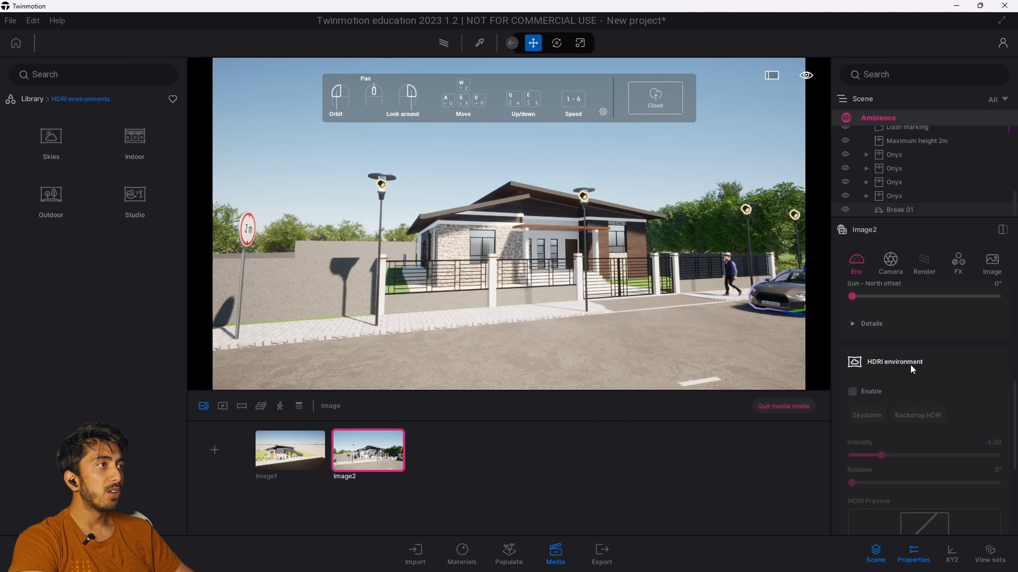
scroll(910, 366, down, 1)
scroll(885, 366, down, 3)
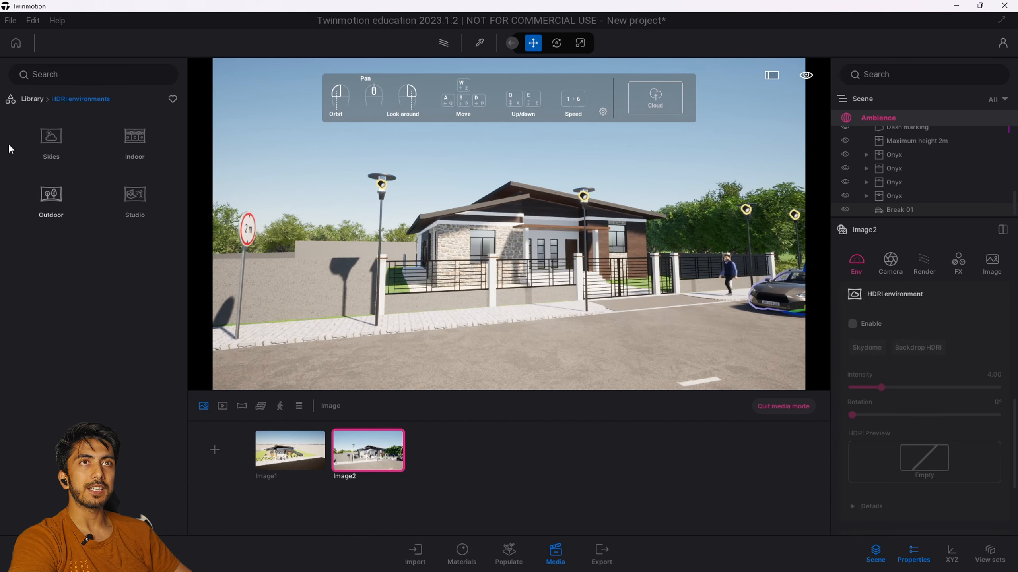
click(852, 324)
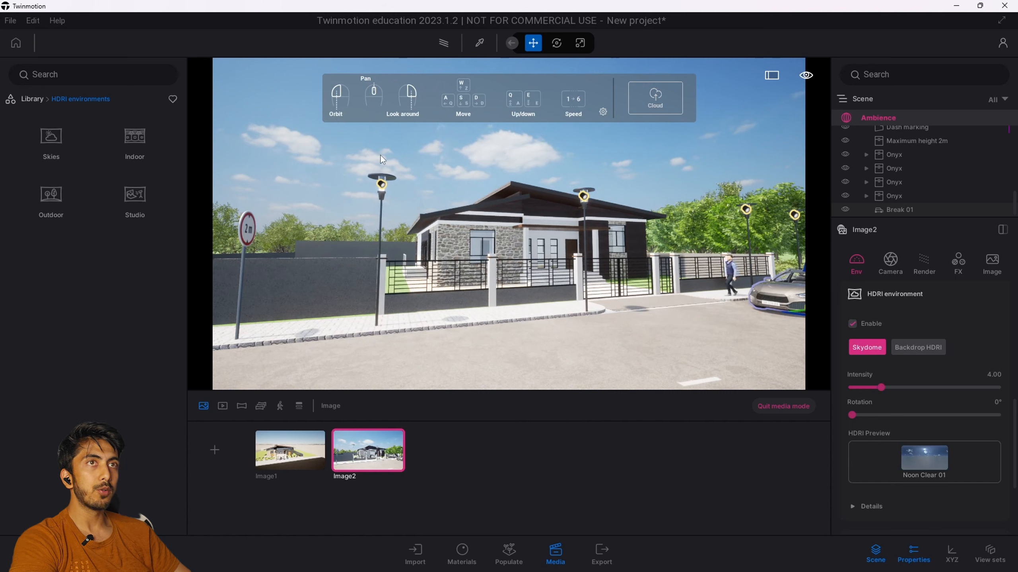
Step: Open the Cloudy collection of morning and afternoon skies in the HDRI library
click(43, 138)
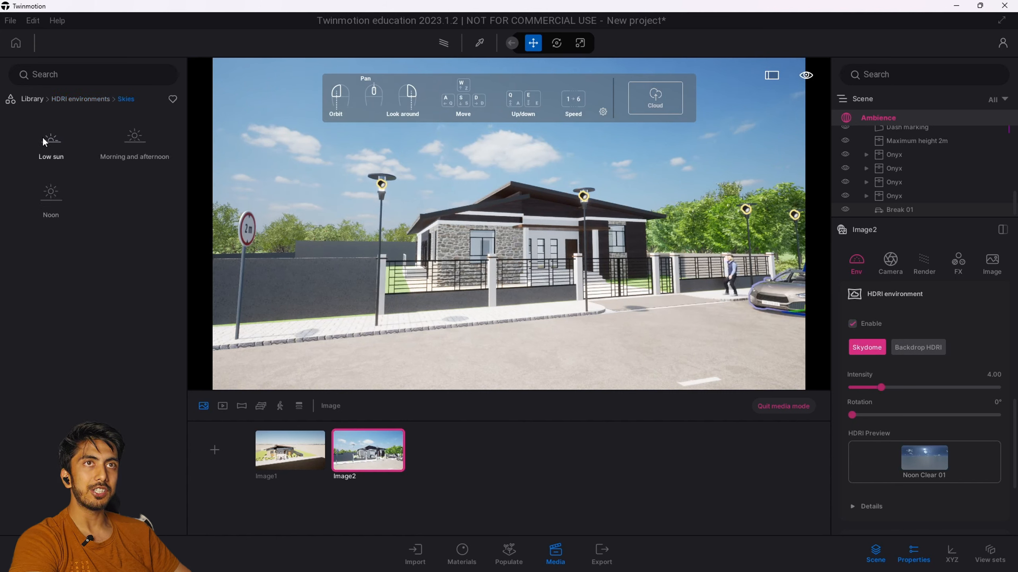
click(79, 99)
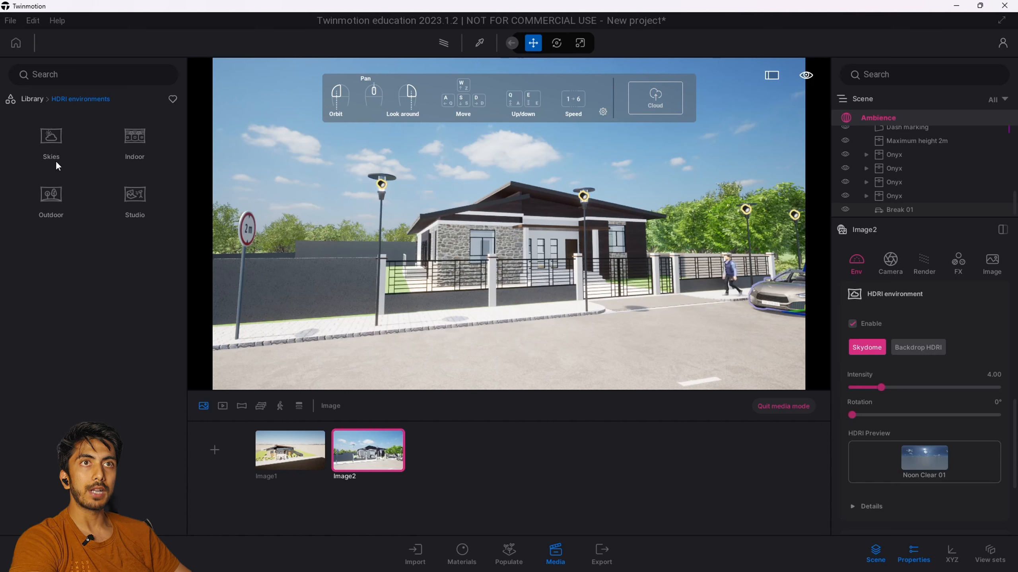
click(56, 160)
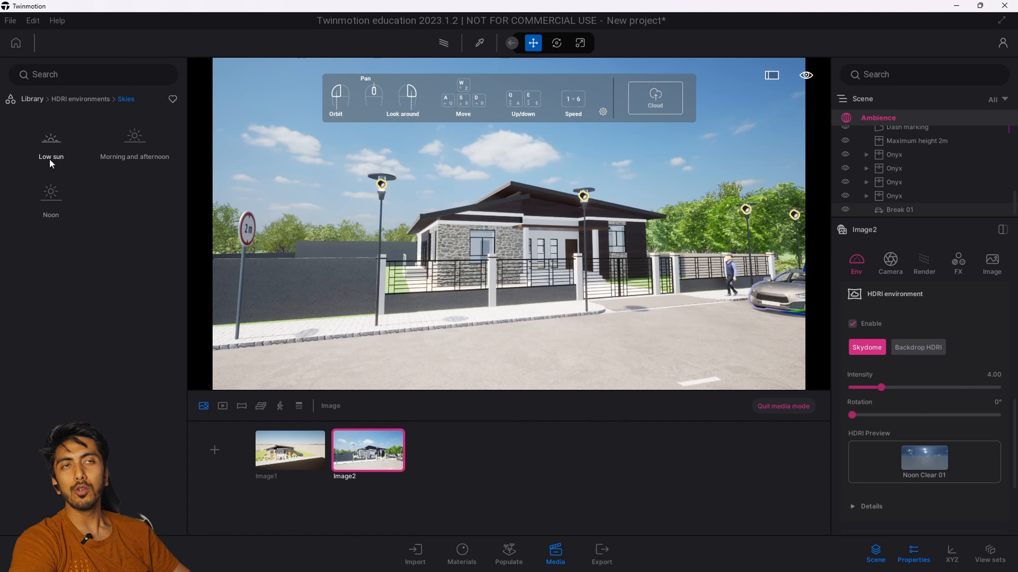
click(123, 155)
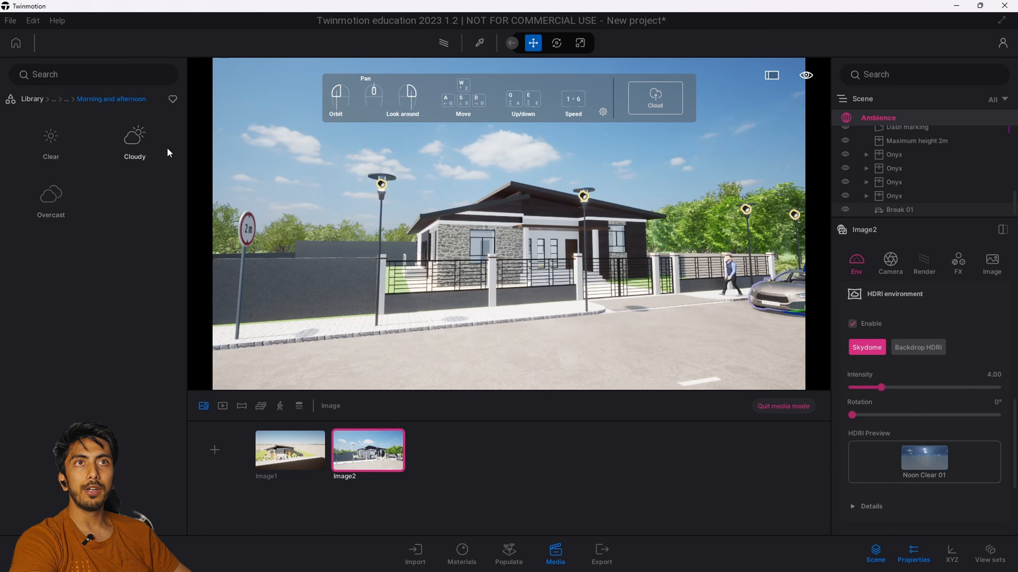
click(134, 144)
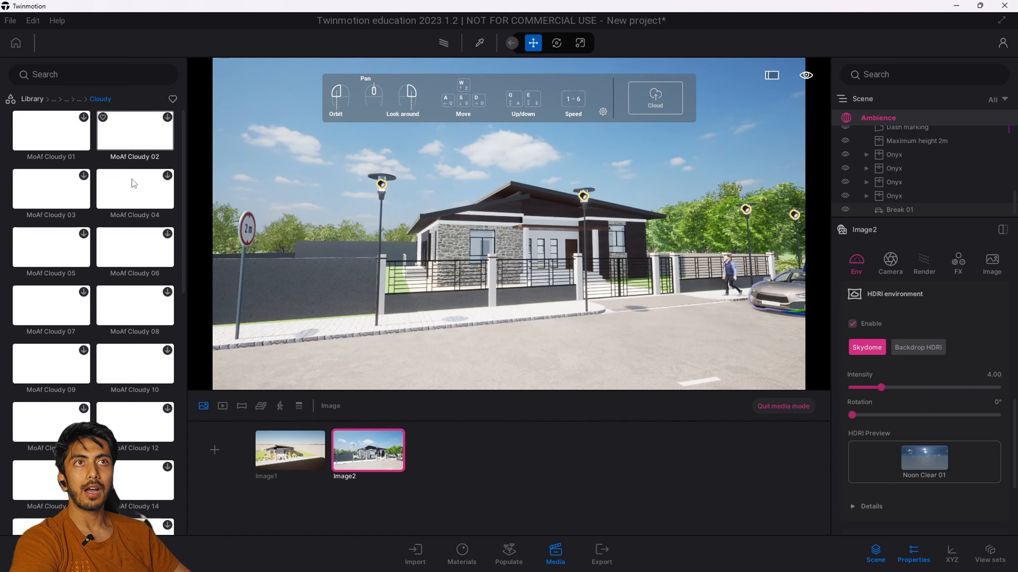
Step: Browse the cloudy skies, download MoAf Cloudy 25 and return to Image2's environment settings
scroll(120, 252, down, 2)
scroll(139, 361, down, 2)
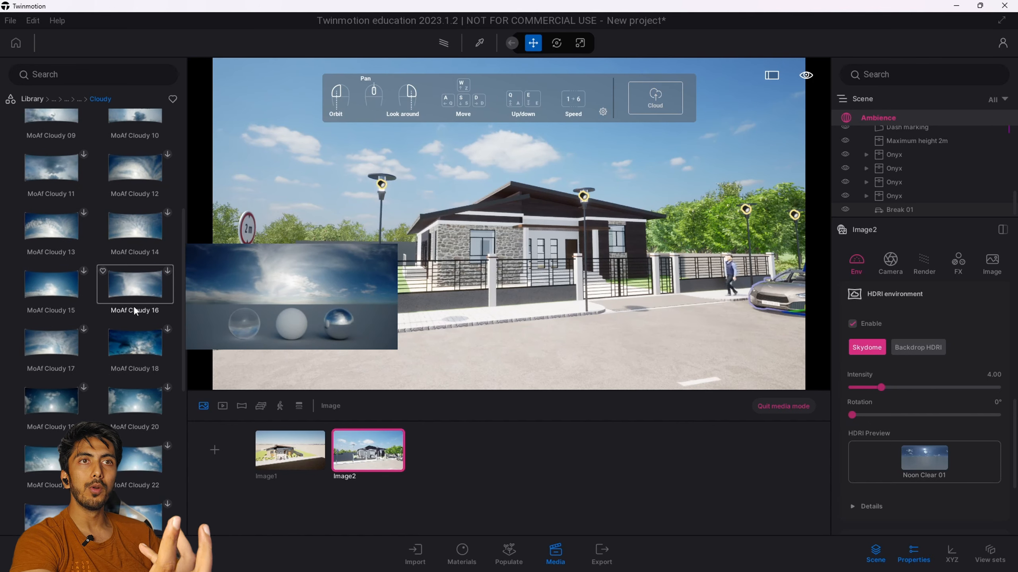
scroll(132, 304, down, 3)
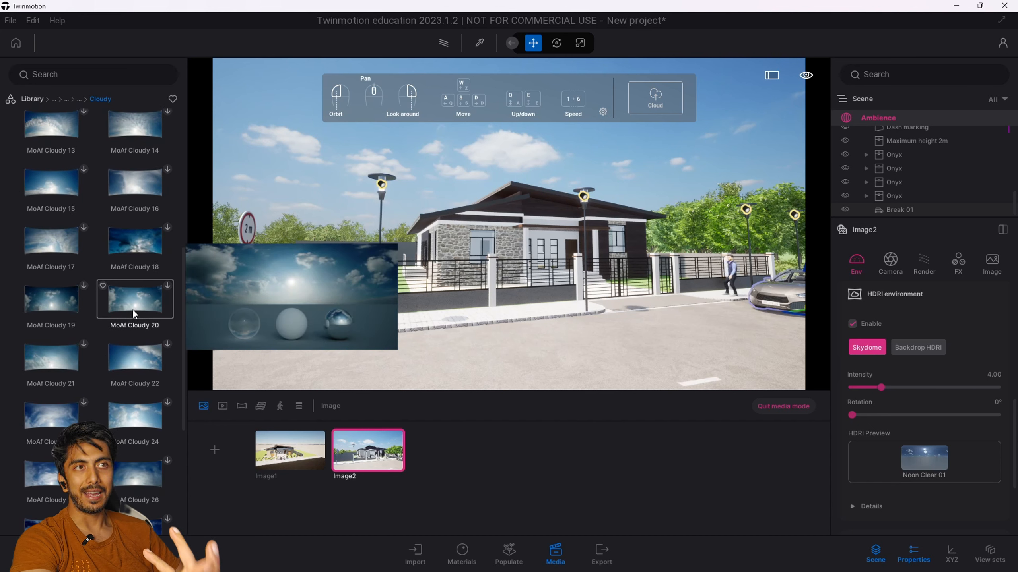
scroll(133, 311, down, 2)
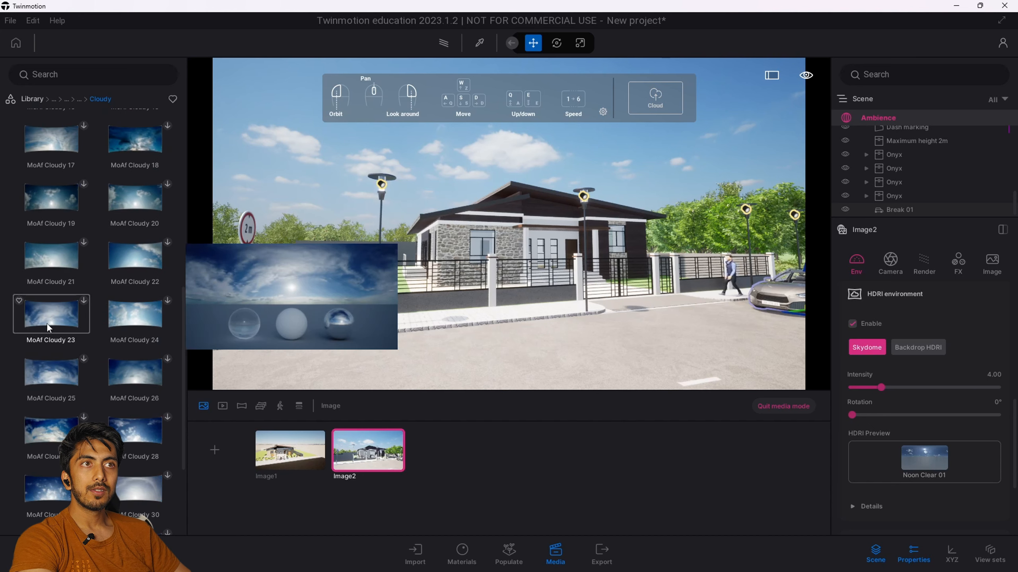
scroll(48, 385, down, 1)
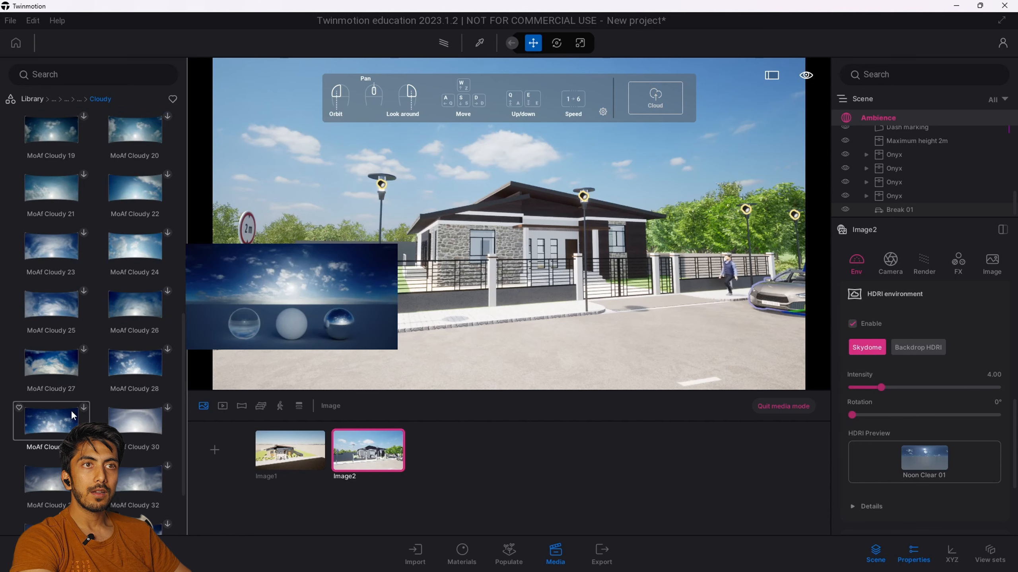
click(69, 312)
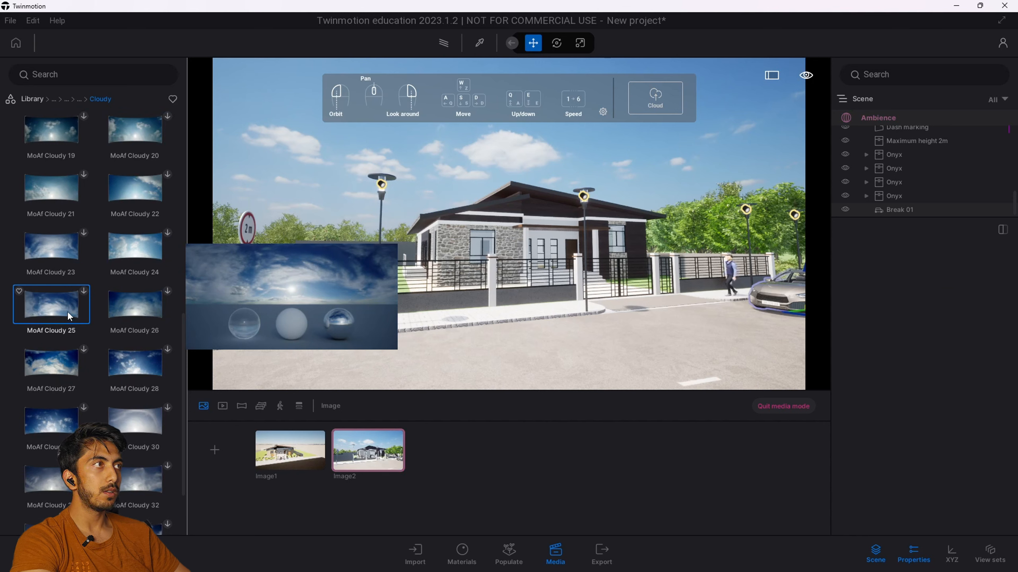
click(83, 293)
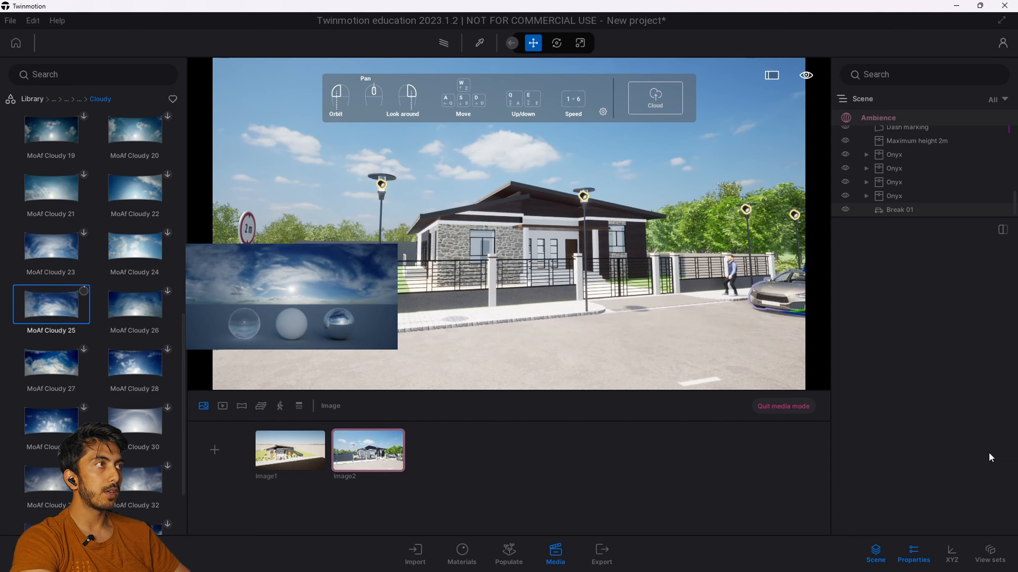
click(373, 460)
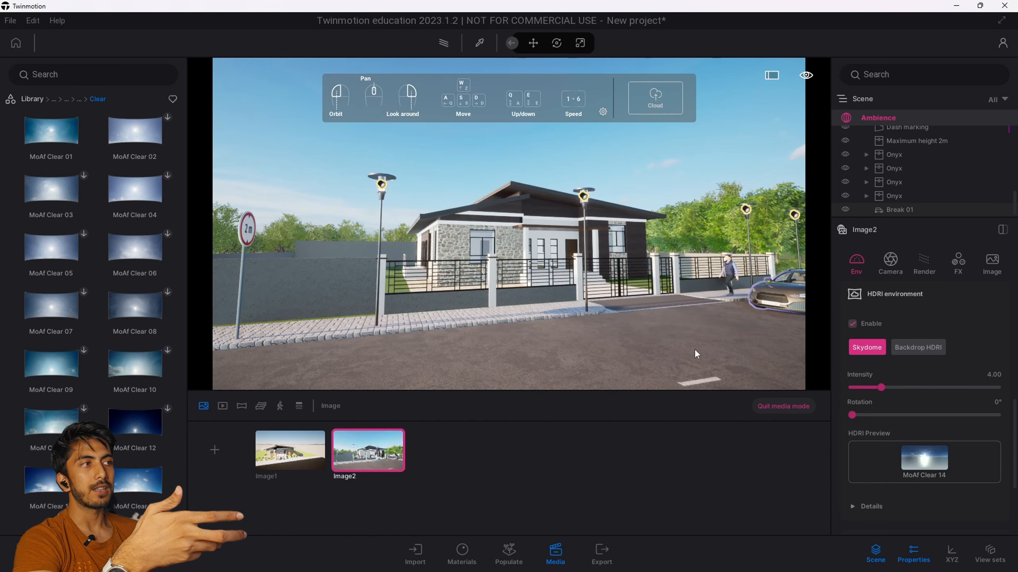
Step: Set the MoAf Clear 14 skydome's intensity to 2.85 and its rotation to 154°
drag(857, 413, 872, 387)
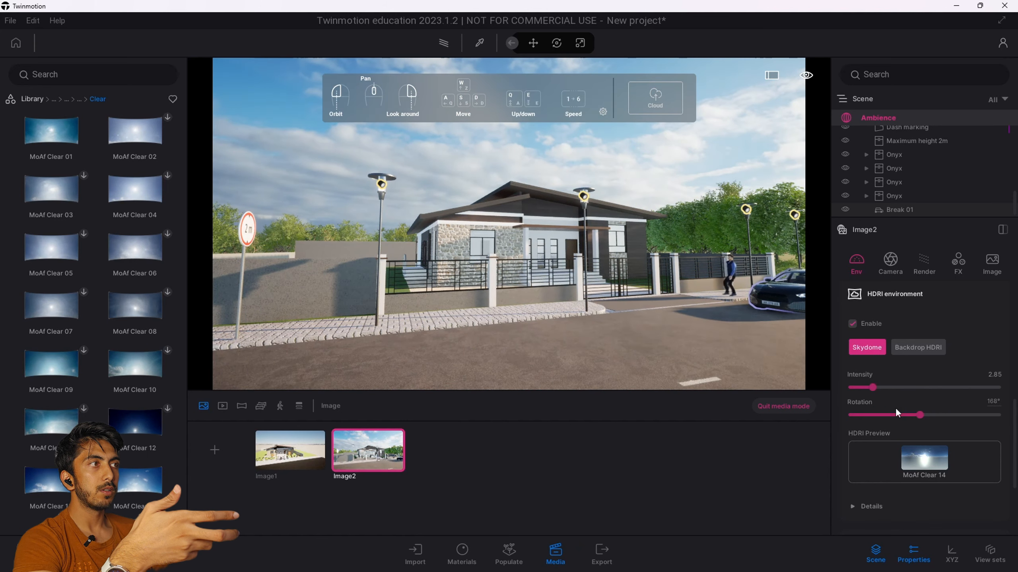
mouse_move(919, 416)
mouse_down()
mouse_move(842, 400)
mouse_move(913, 409)
mouse_up()
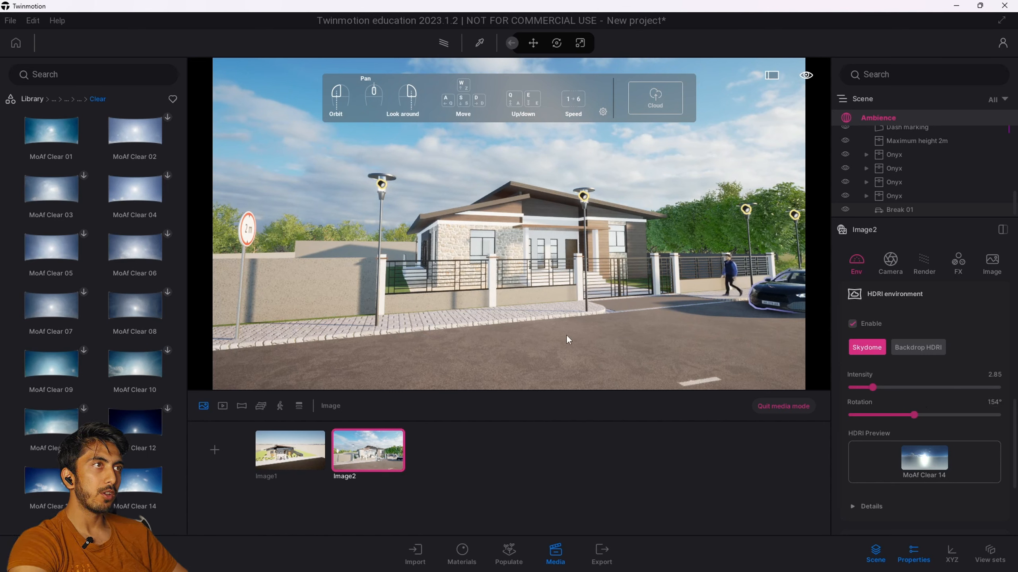
Step: Turn on the path tracer for Image2 and raise the HDRI intensity to 15.26
scroll(916, 376, down, 2)
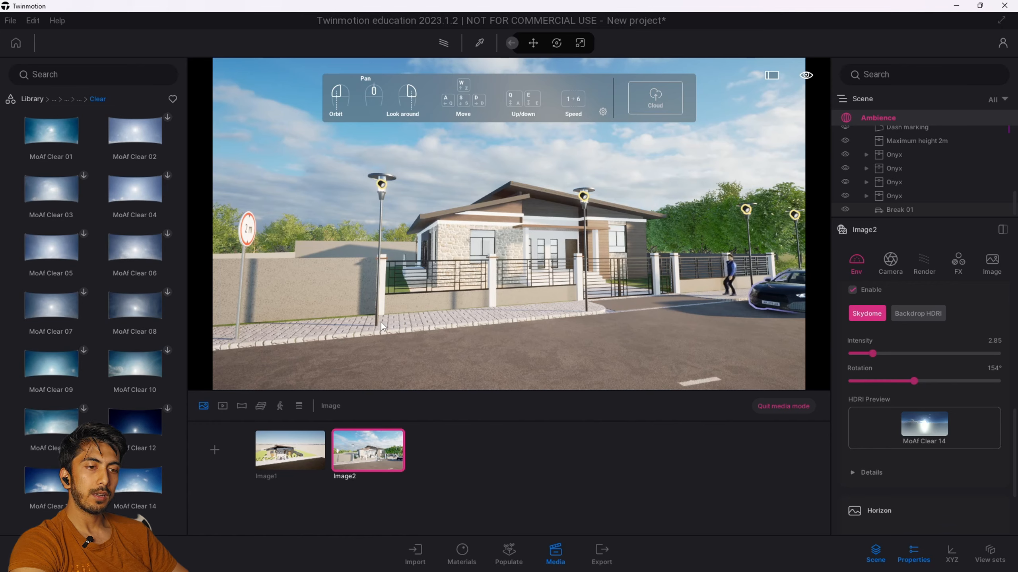
key(r)
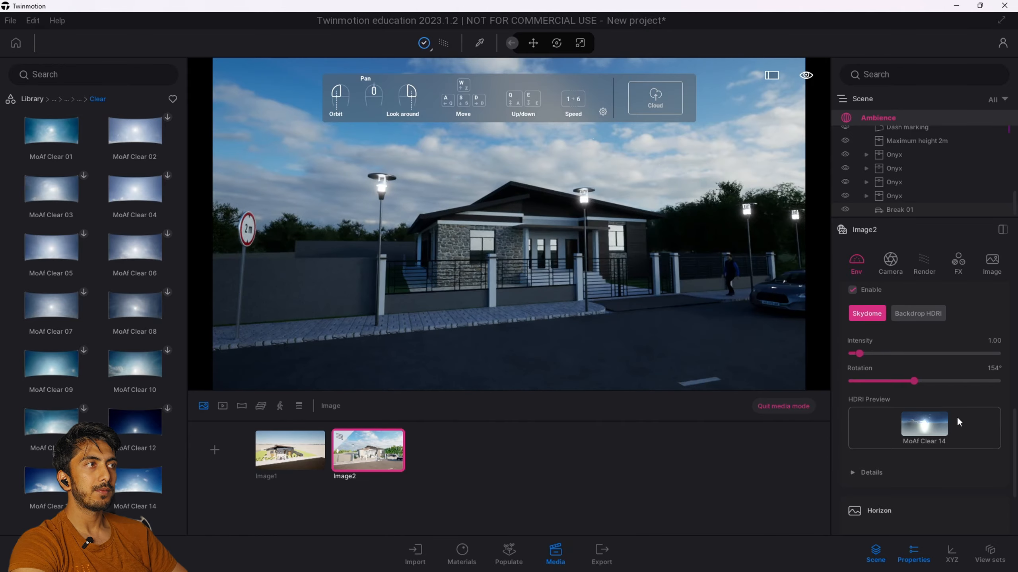
drag(858, 353, 963, 355)
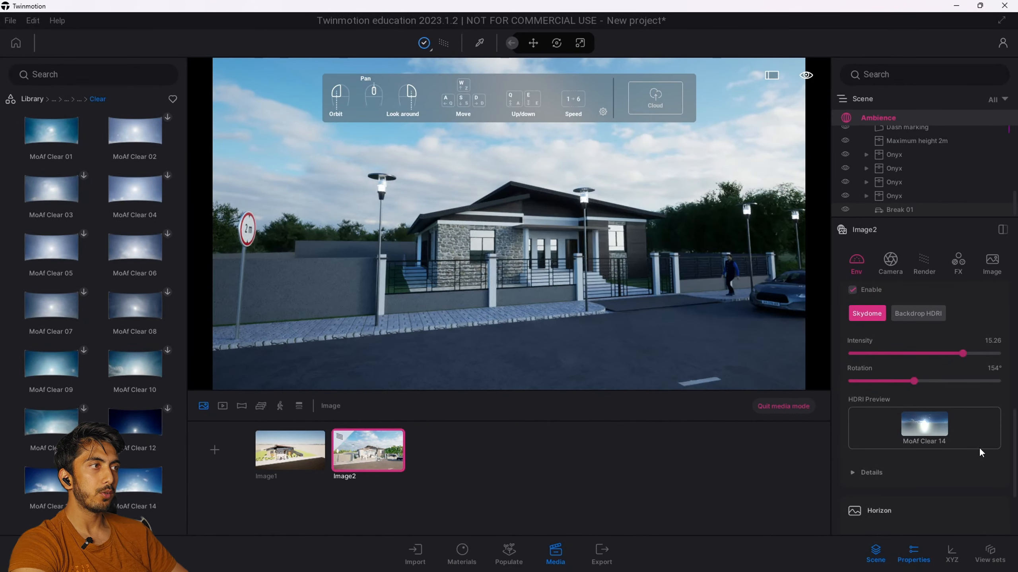
Step: Set Image2's sun intensity to 40 and sun size to 10.87 in the global lighting details
scroll(978, 447, down, 3)
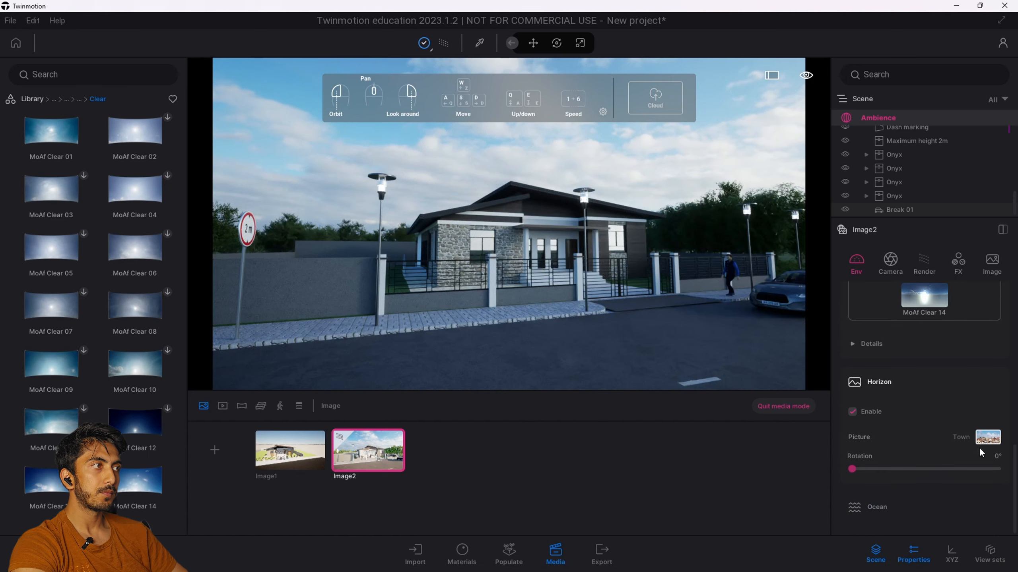
scroll(979, 447, up, 5)
scroll(979, 447, up, 5)
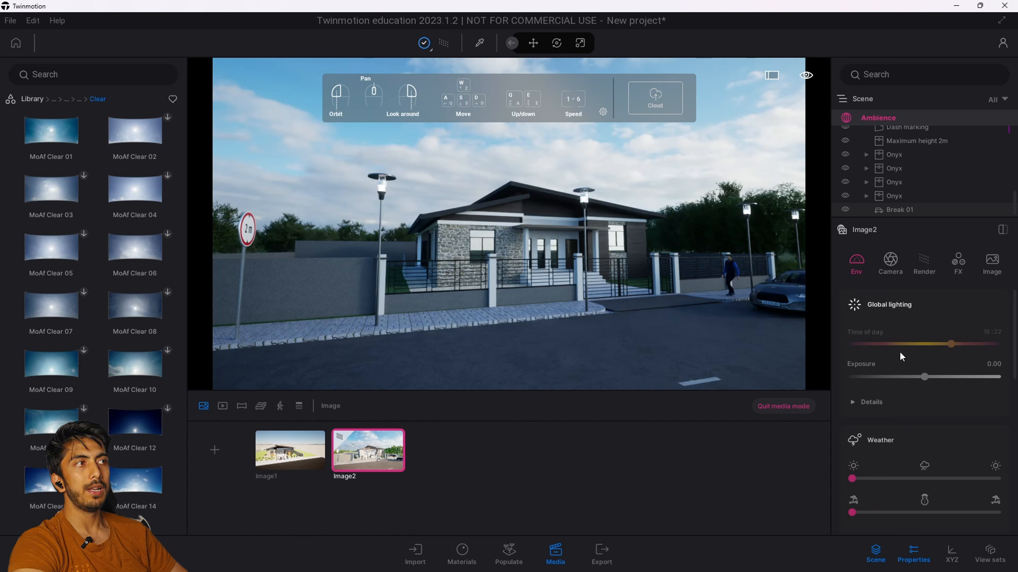
click(865, 402)
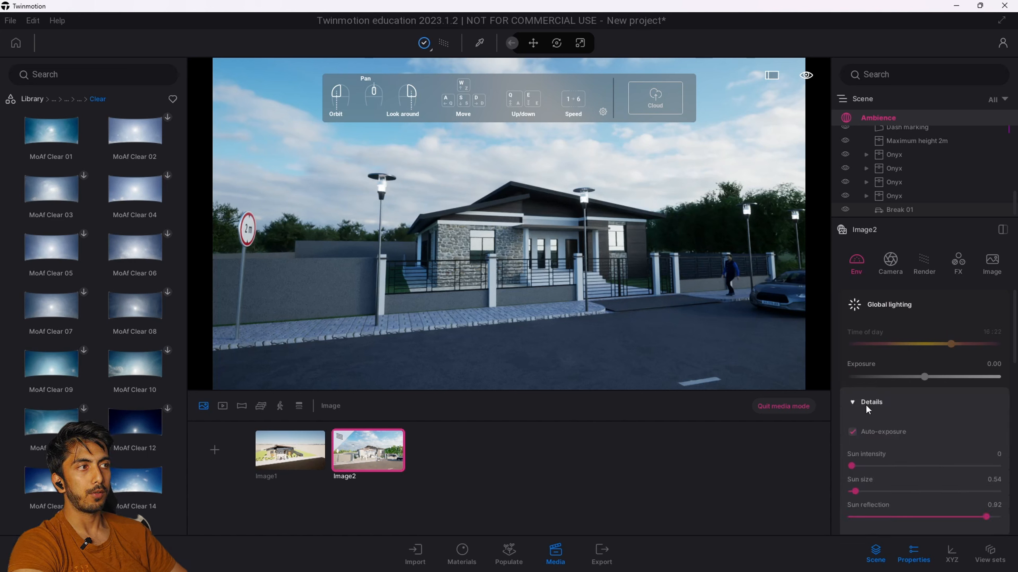
drag(857, 466, 911, 439)
scroll(889, 408, down, 2)
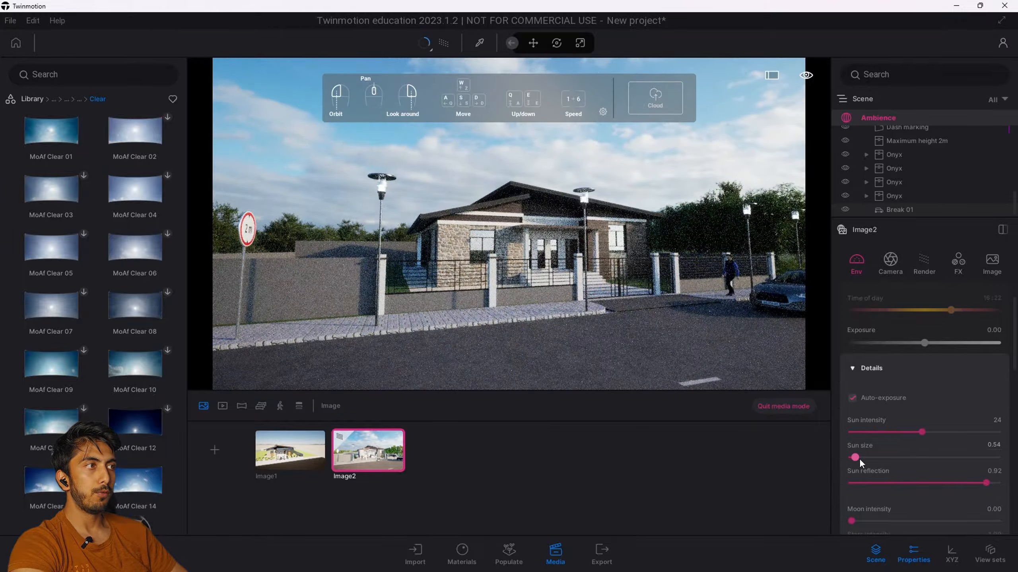
drag(860, 460, 930, 459)
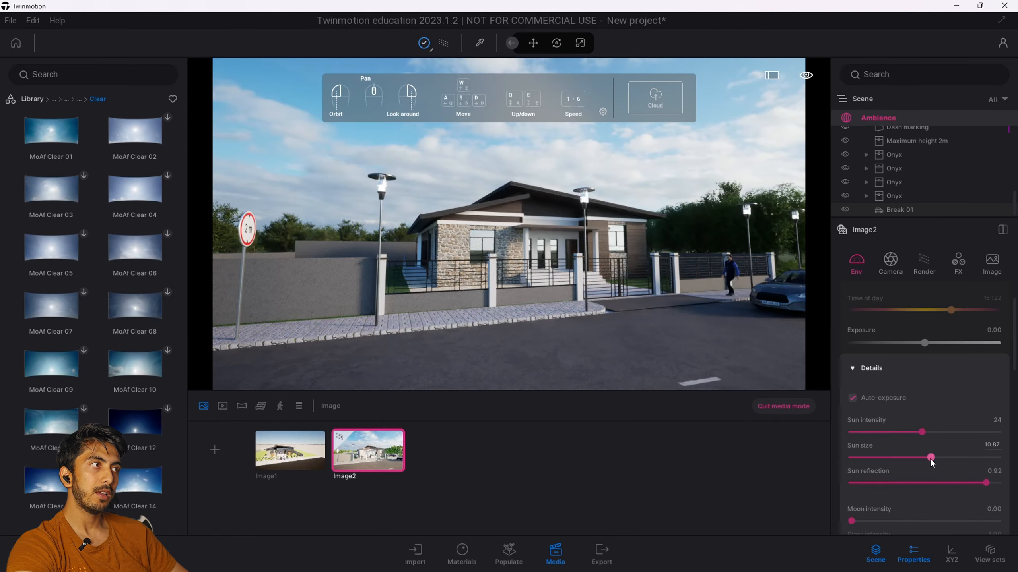
drag(924, 428, 968, 428)
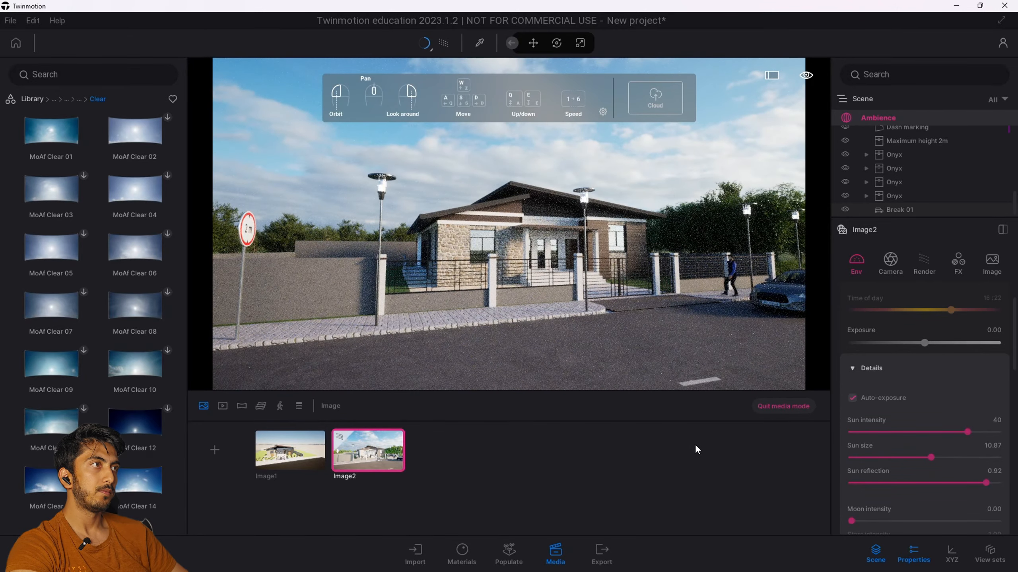
click(377, 432)
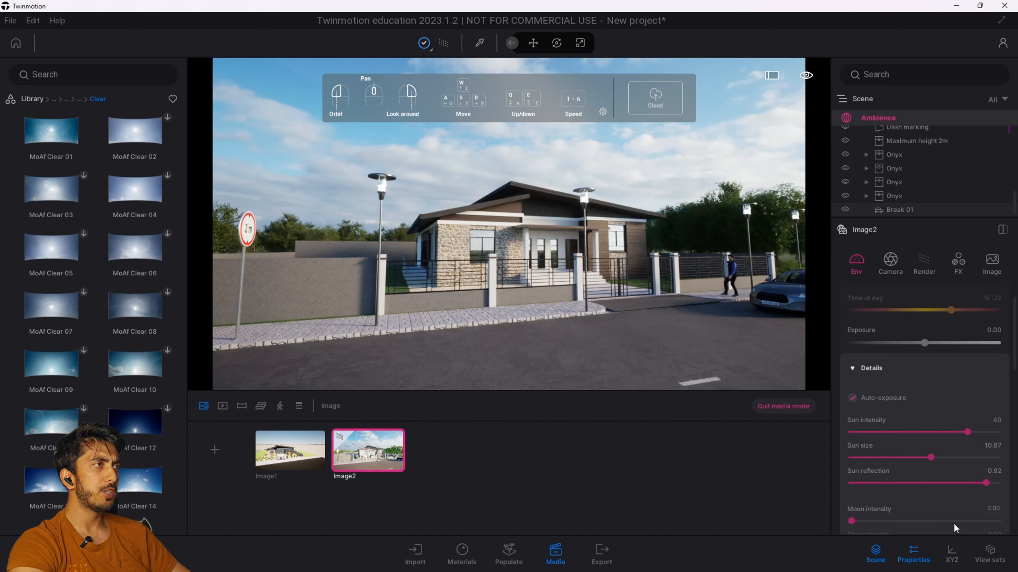
Step: Shift Image2's weather from clear about a quarter of the way along its range to wet the road
scroll(918, 358, down, 10)
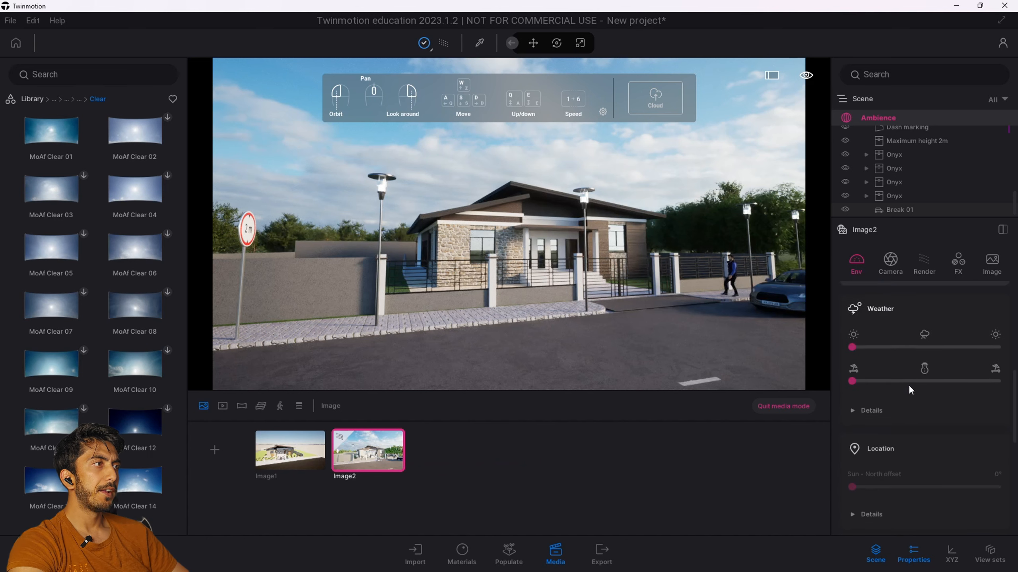
scroll(908, 385, down, 4)
scroll(901, 390, up, 5)
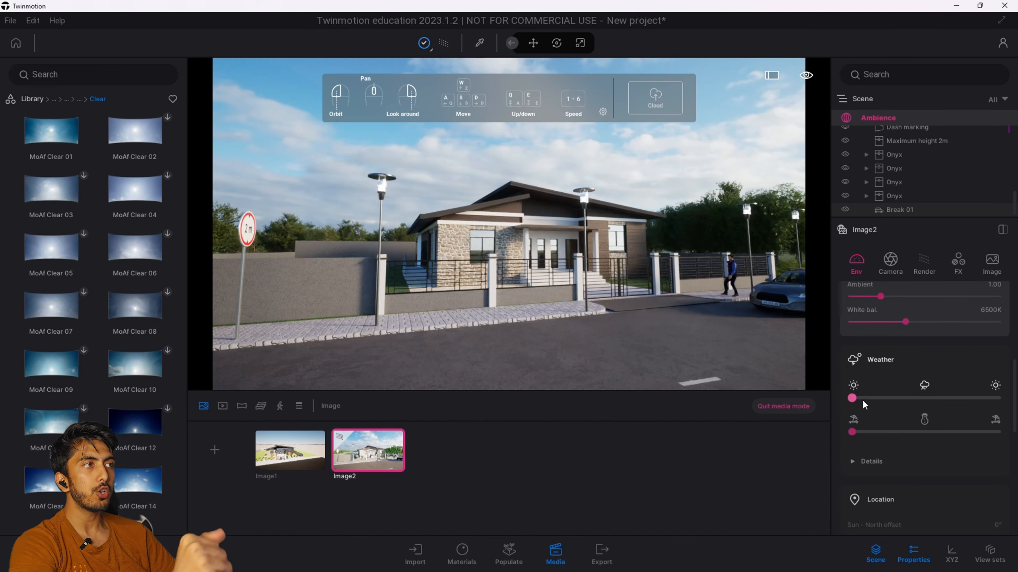
drag(857, 400, 892, 403)
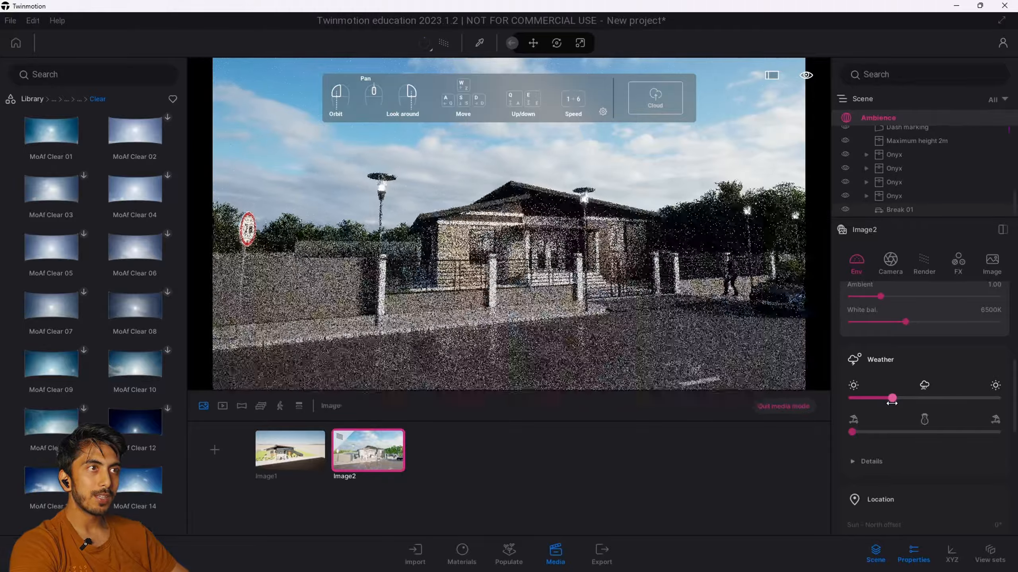
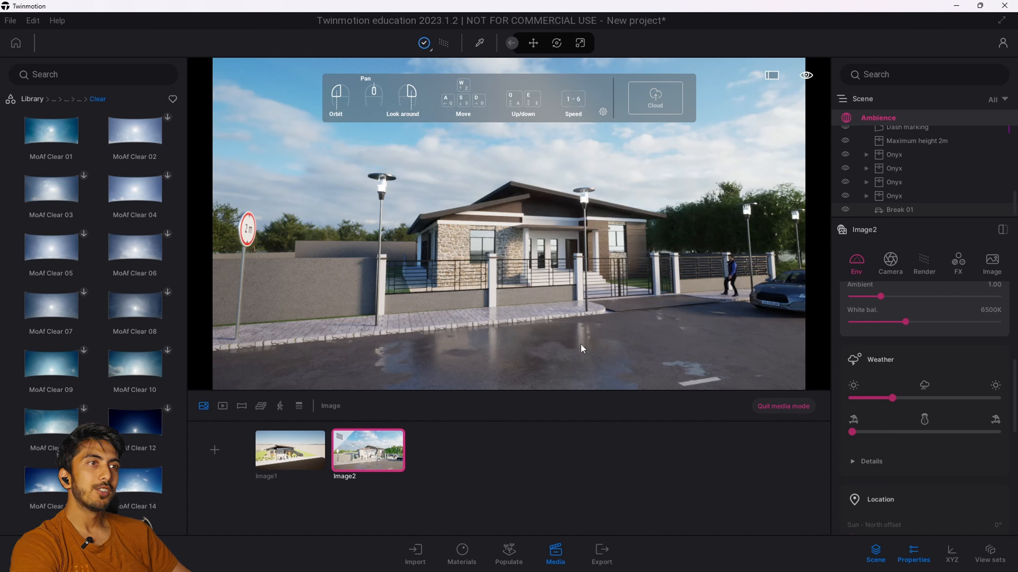
Step: Widen Image2's camera view slightly, keeping the focal length at 18 mm
scroll(931, 478, down, 3)
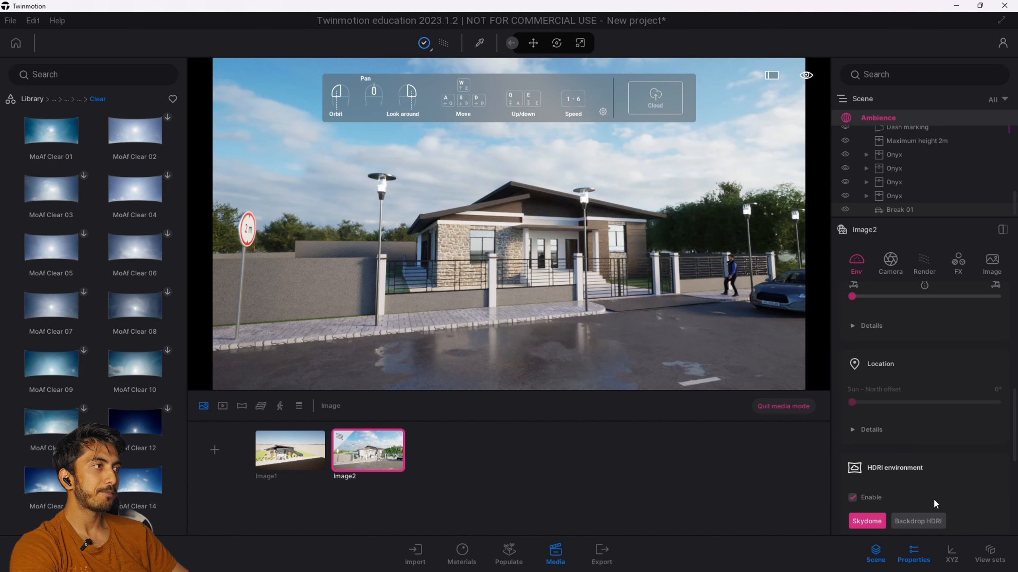
scroll(950, 452, down, 5)
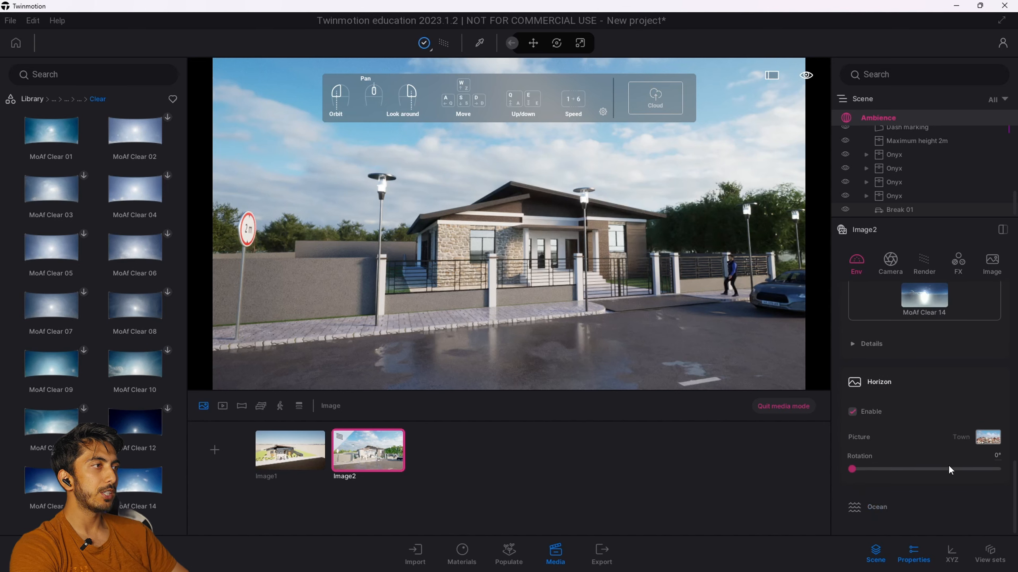
click(881, 268)
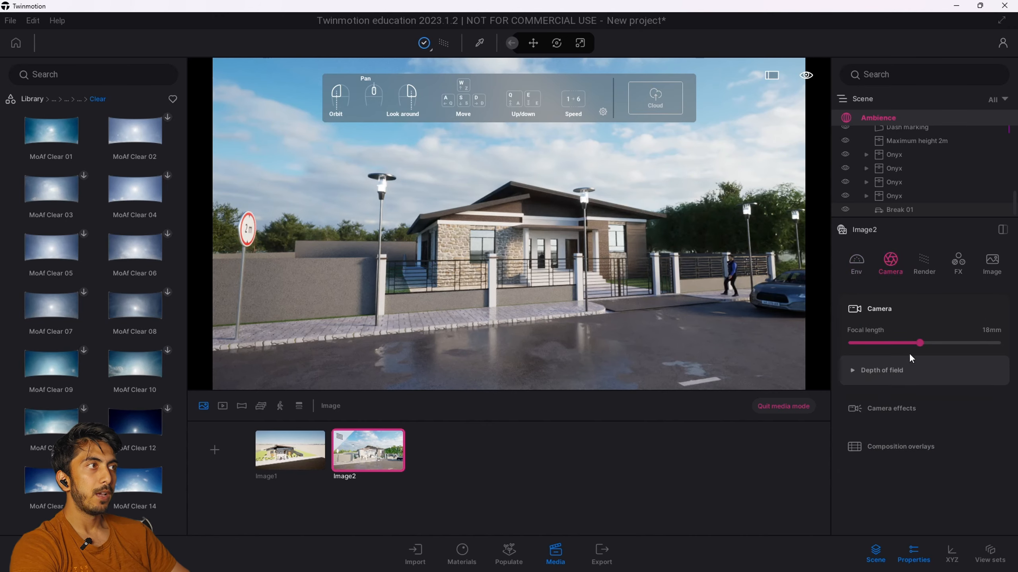
drag(920, 342, 918, 344)
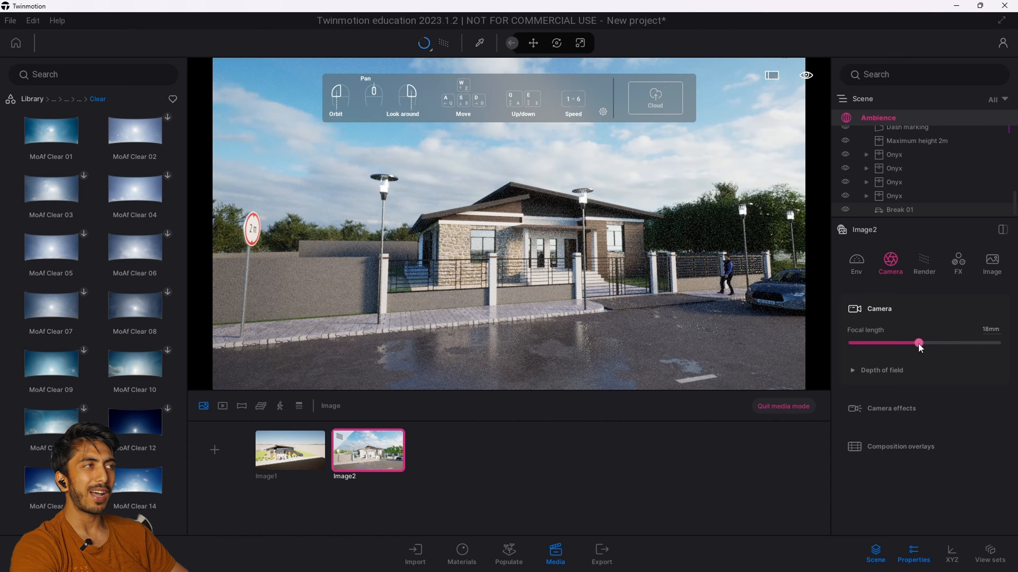
Step: Review the depth of field options and reduce the camera's vignetting effect to 36%
click(910, 372)
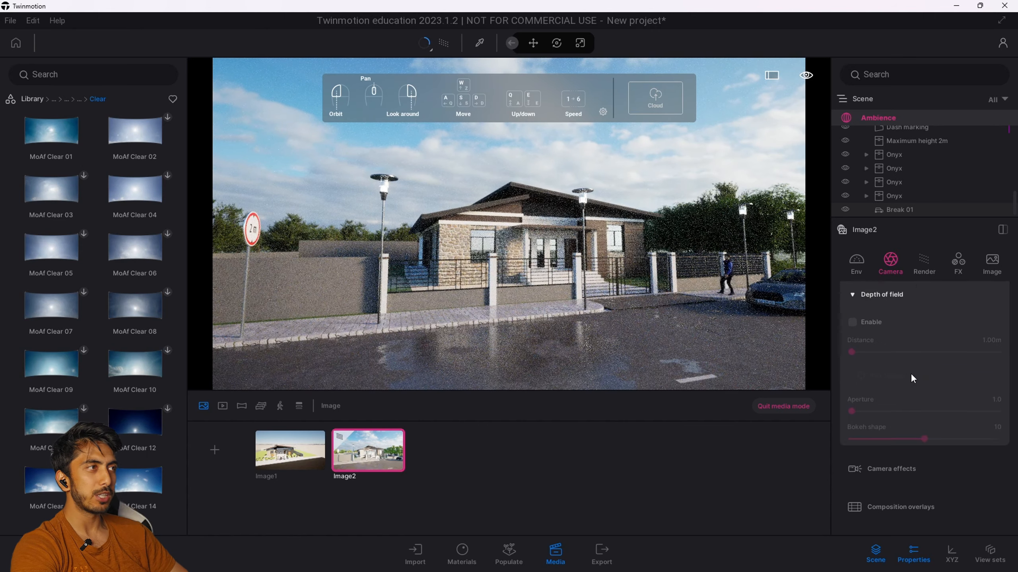
scroll(910, 374, down, 1)
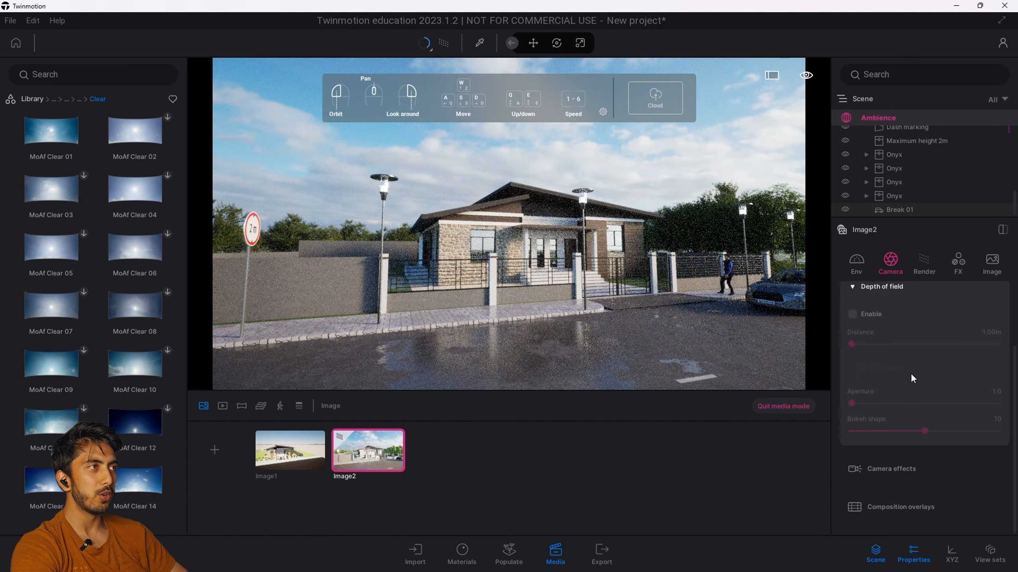
click(872, 468)
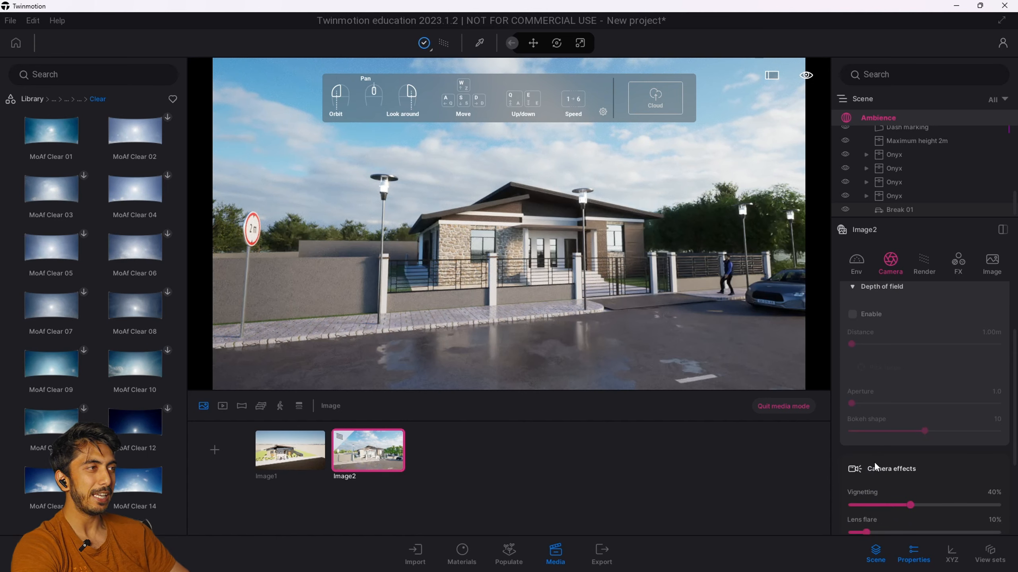
scroll(885, 457, down, 5)
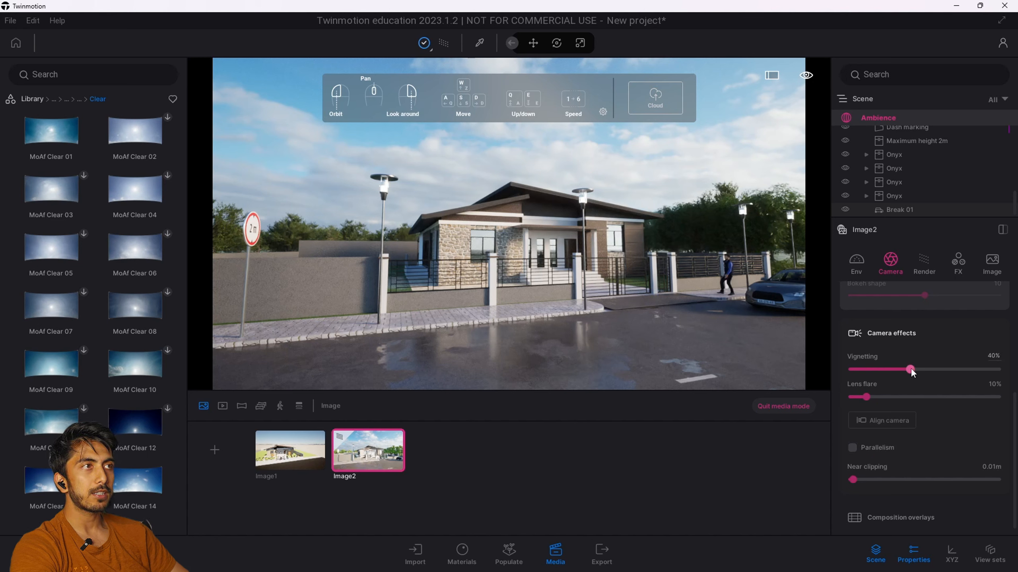
mouse_move(911, 369)
mouse_down()
mouse_move(956, 369)
mouse_move(904, 371)
mouse_up()
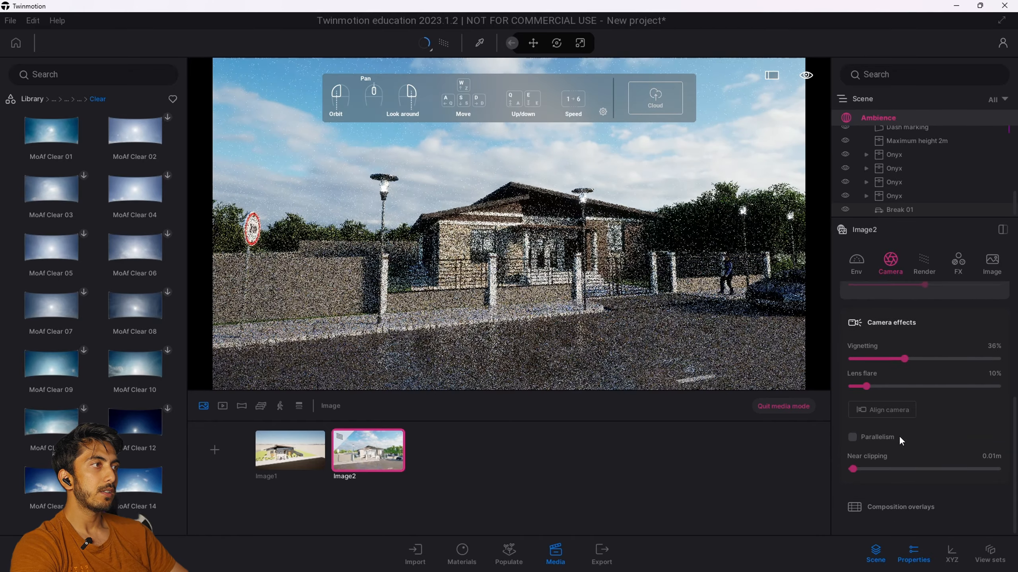
scroll(938, 439, up, 3)
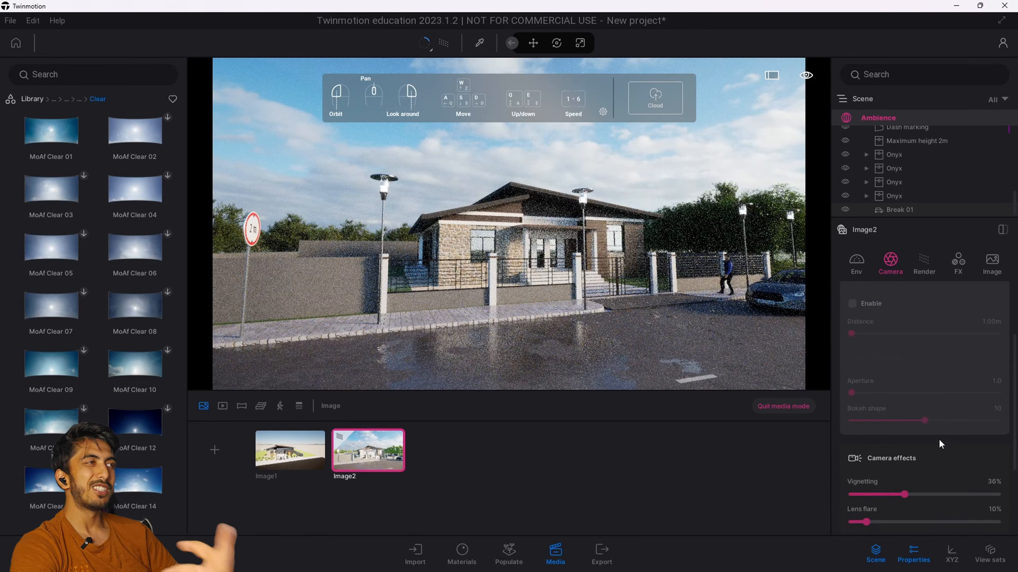
Step: Switch Image2 to real-time rendering for comparison and return it to the path tracer
click(929, 254)
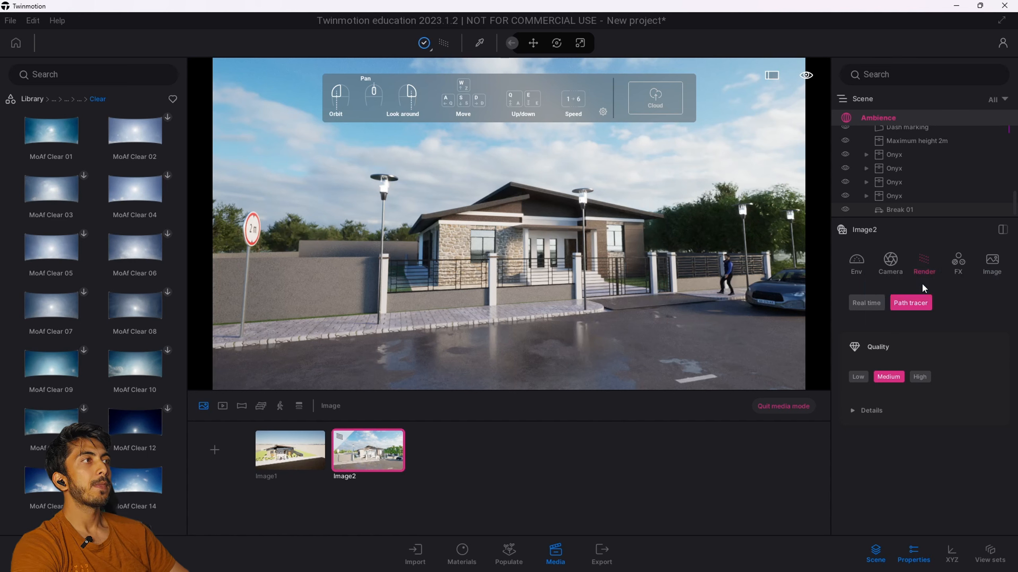
click(865, 304)
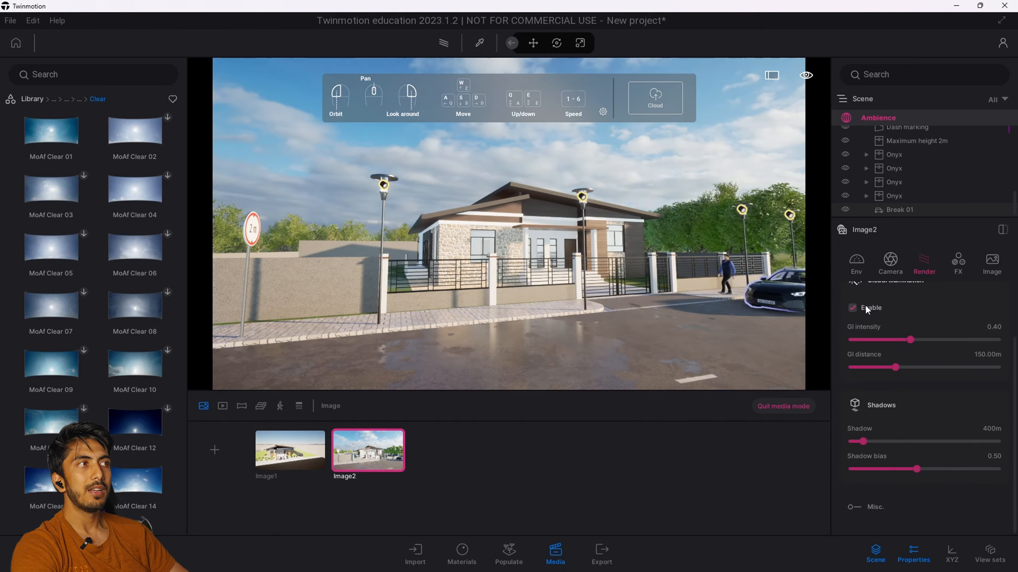
scroll(914, 325, up, 2)
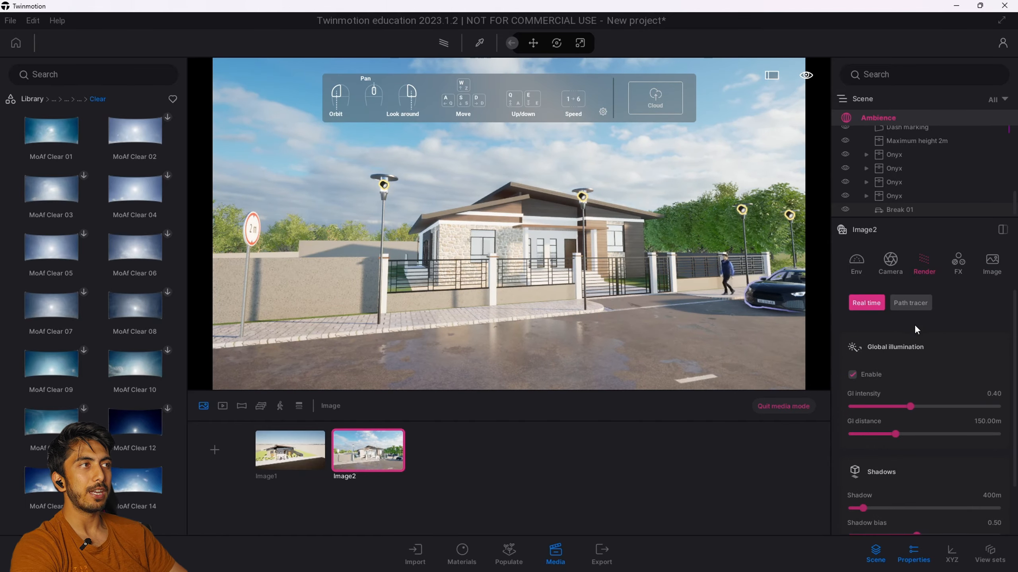
click(917, 304)
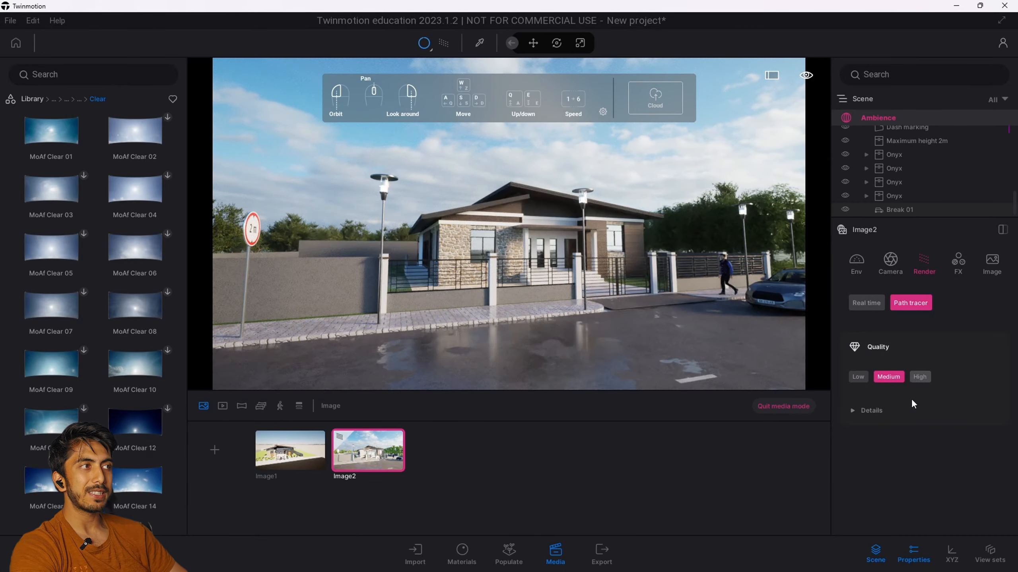
Step: Review the path tracer's detailed settings and set its quality to High
click(869, 409)
scroll(948, 384, down, 2)
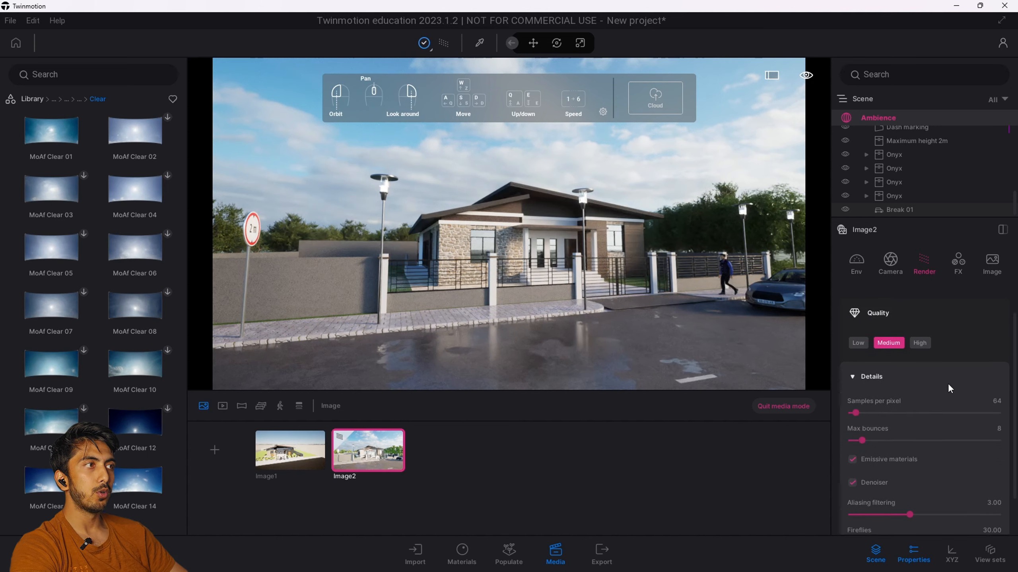
scroll(924, 445, down, 1)
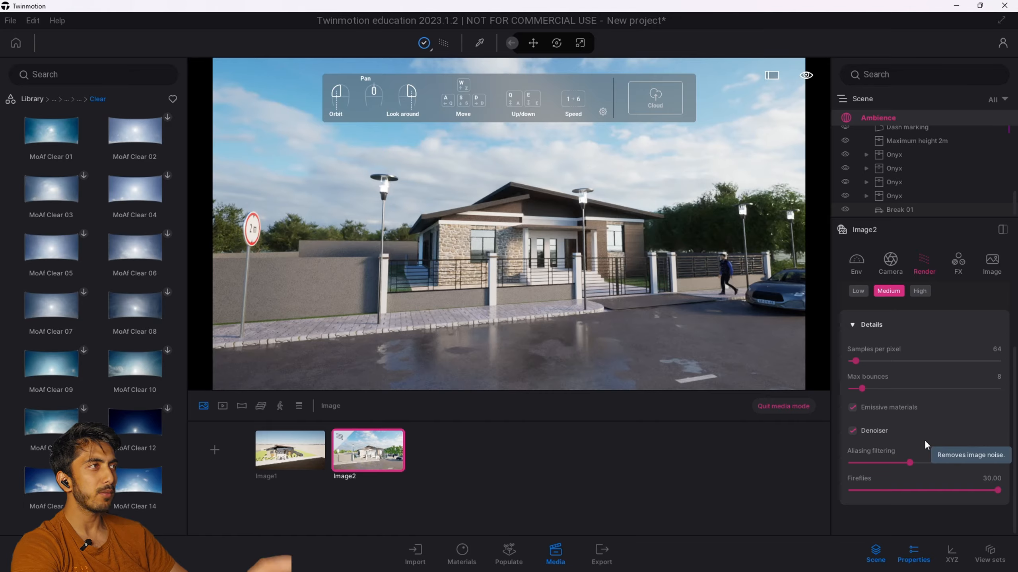
scroll(921, 377, up, 3)
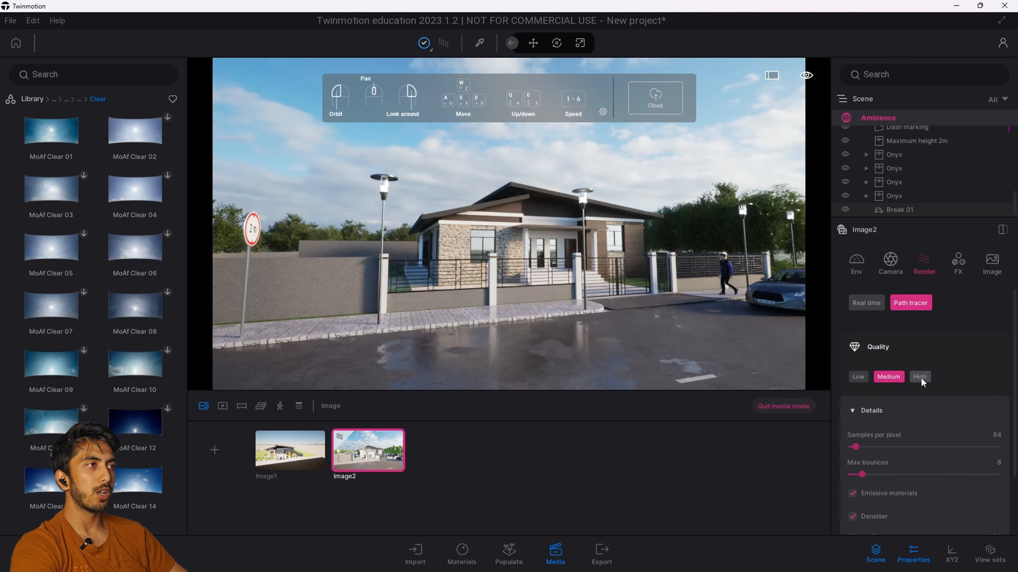
click(920, 377)
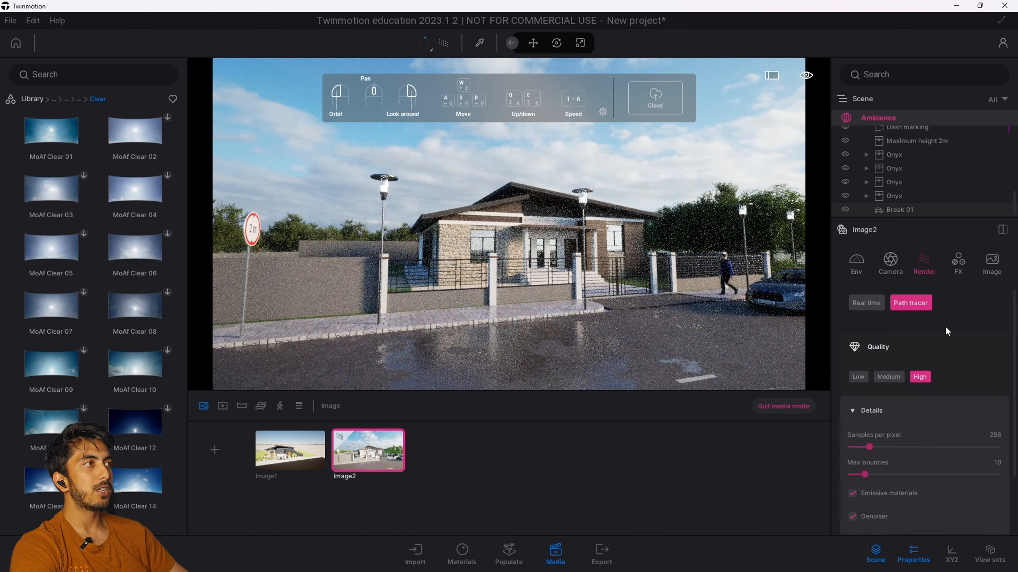
Step: Set the contrast in Image2's color grading to 49%
click(957, 265)
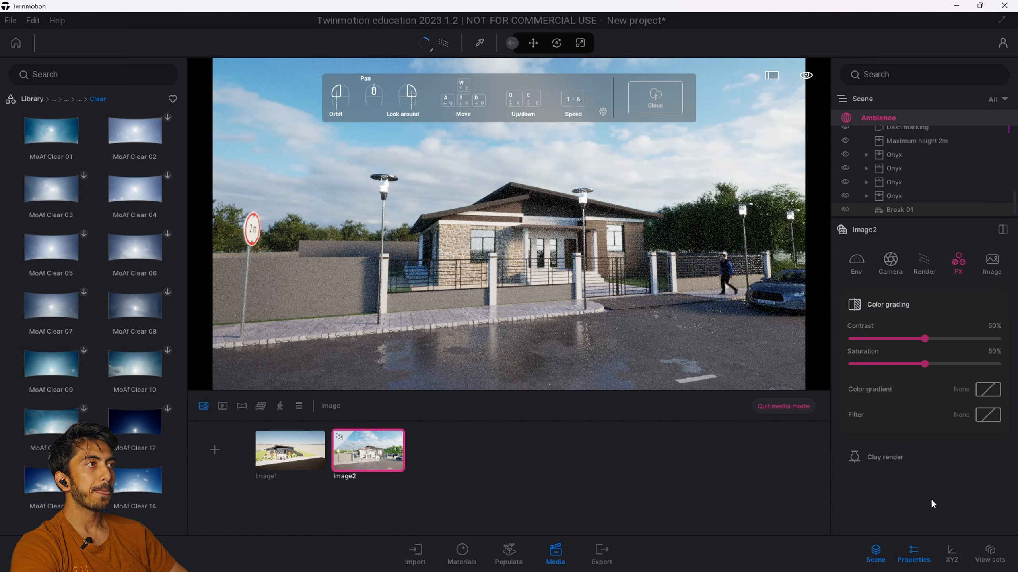
click(930, 339)
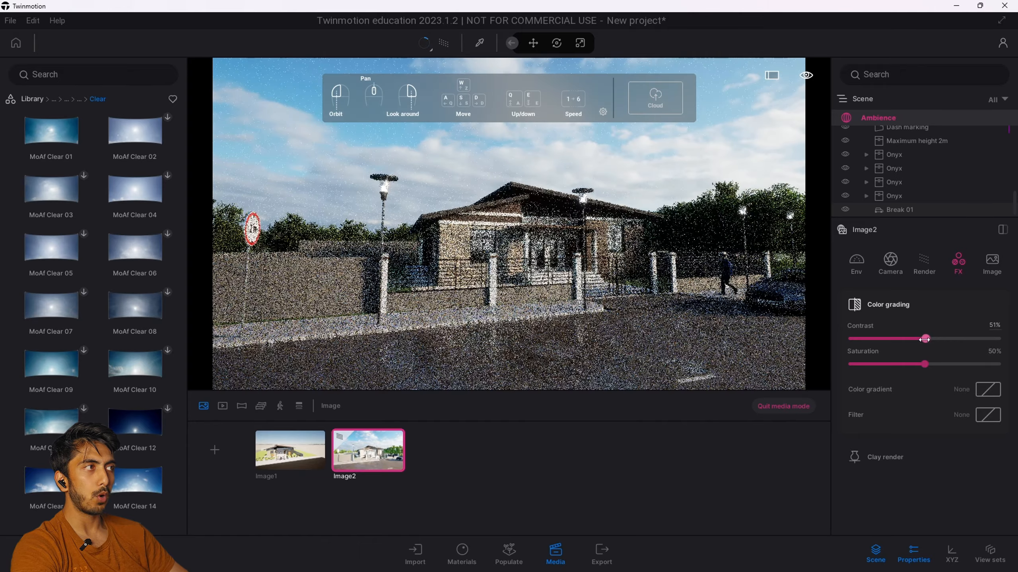
drag(925, 339, 923, 340)
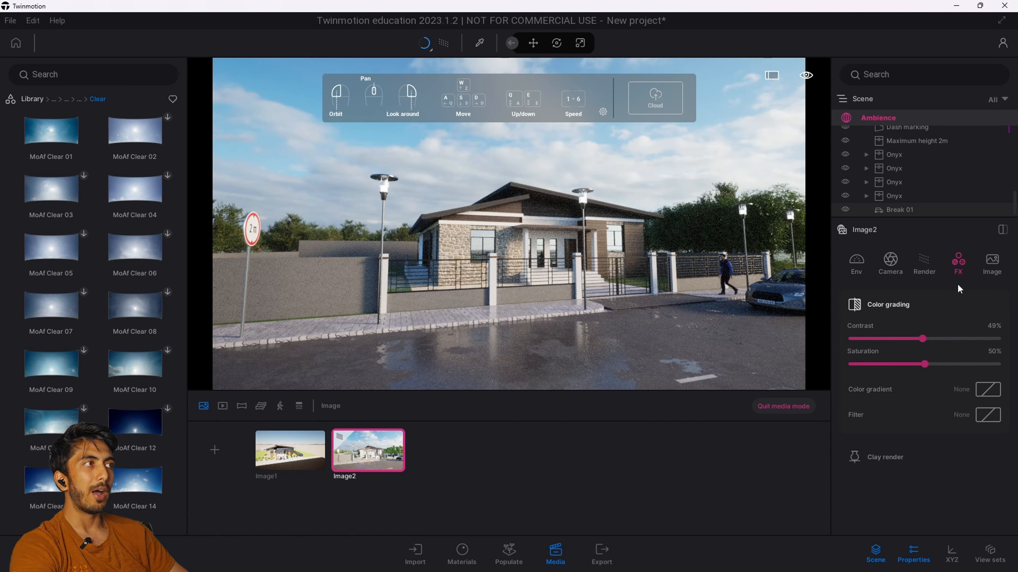
Step: Set Image2's output size to 4K UHD 3840x2160
click(989, 267)
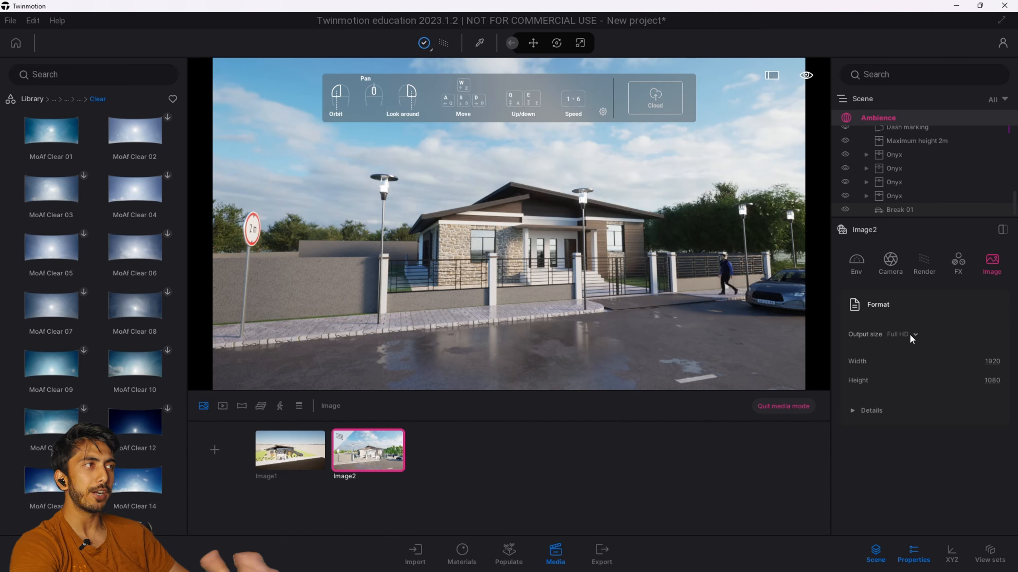
click(911, 336)
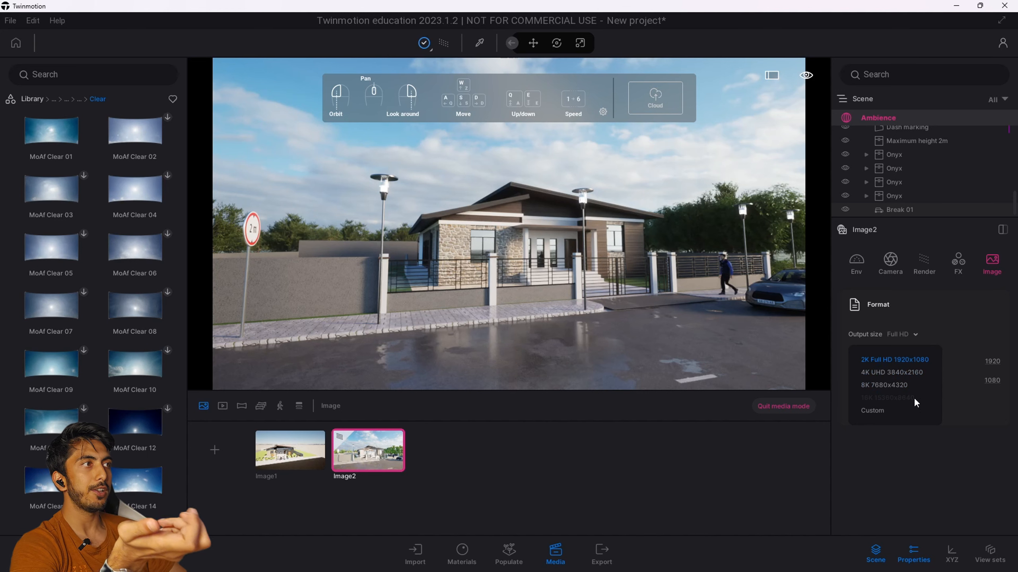
click(922, 371)
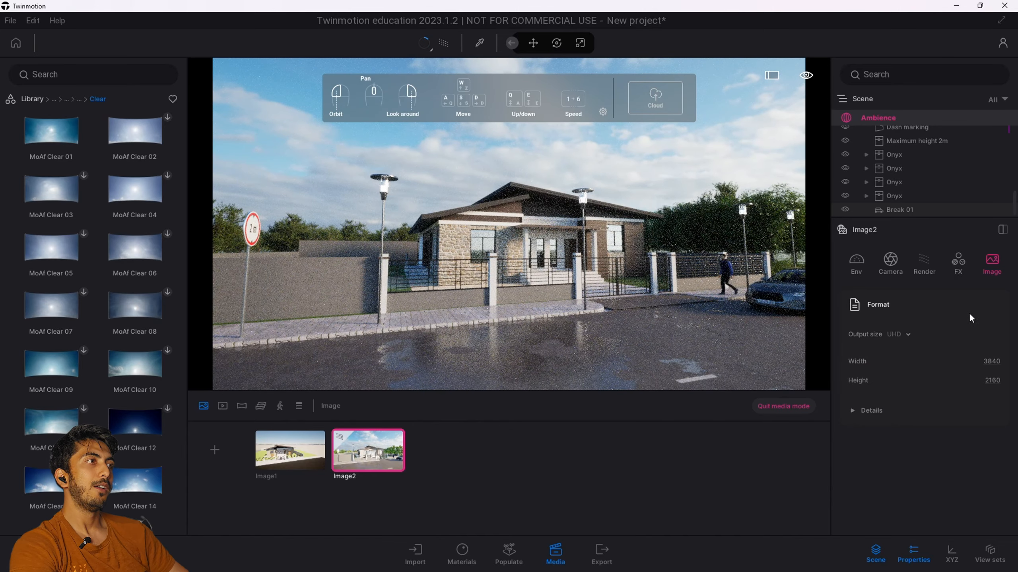
Step: Review Image2's additional format details and select Image2 as the only image for local export
click(884, 412)
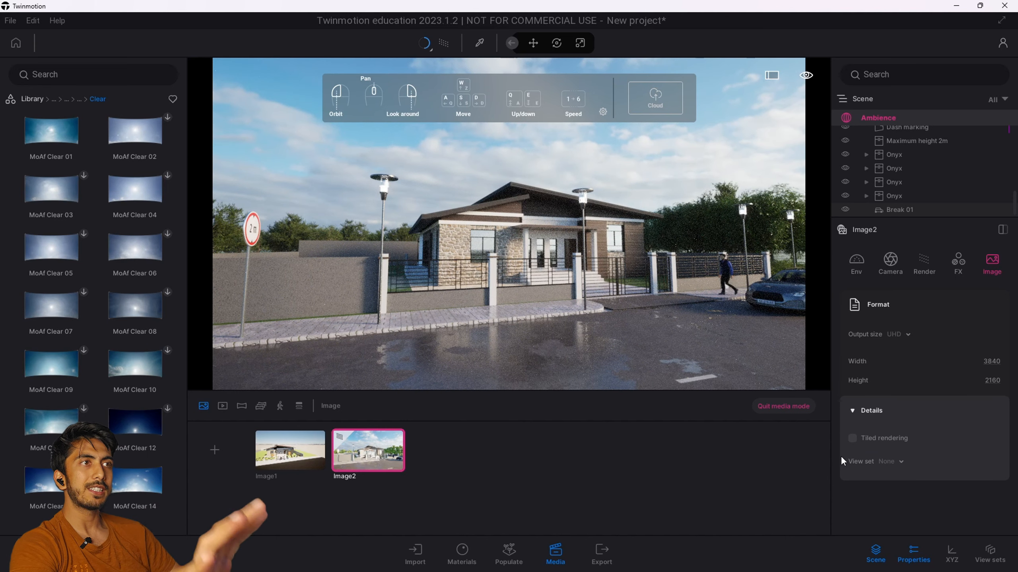
click(602, 555)
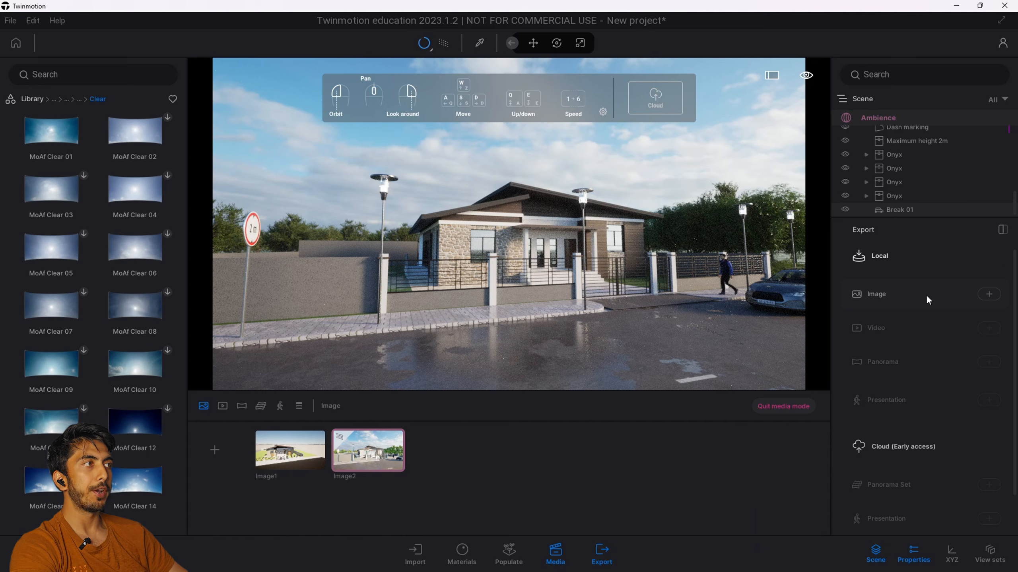
click(989, 294)
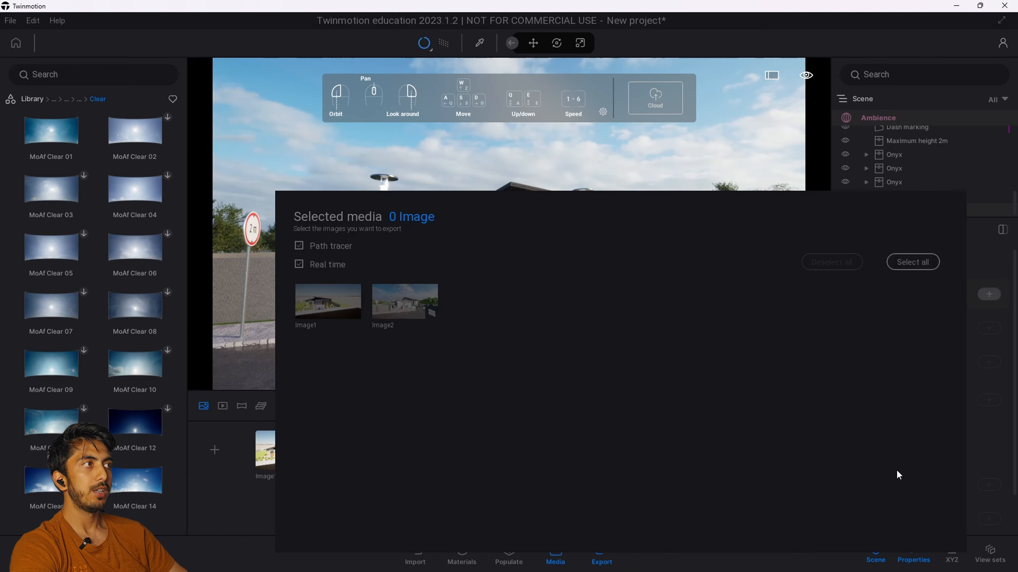
click(434, 301)
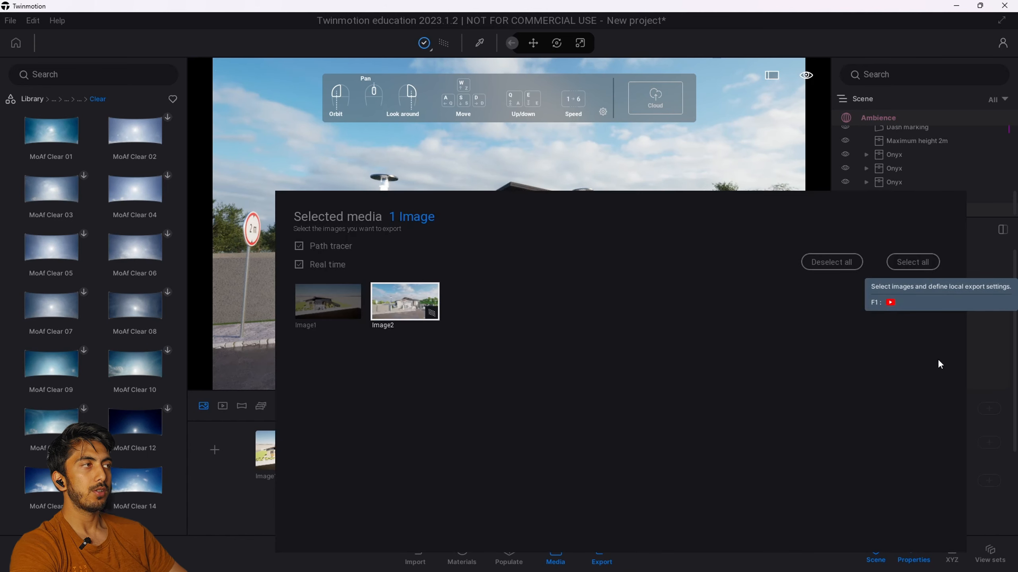
click(984, 377)
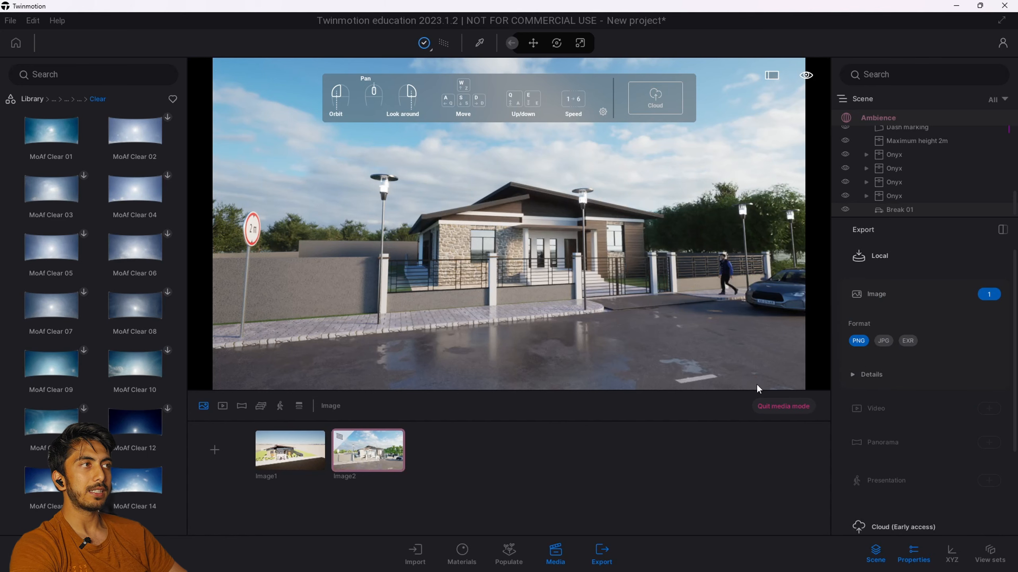
click(986, 295)
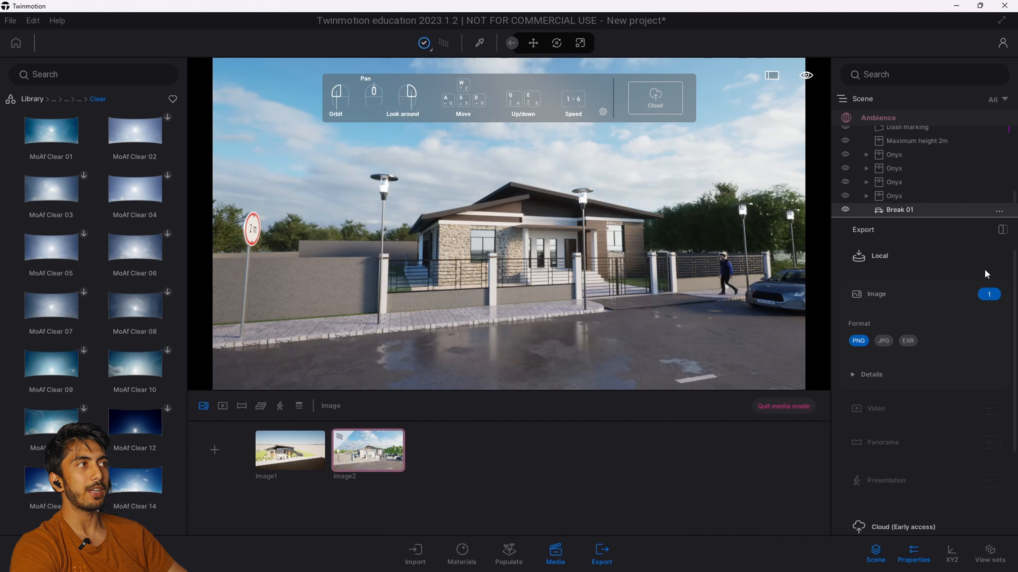
click(981, 296)
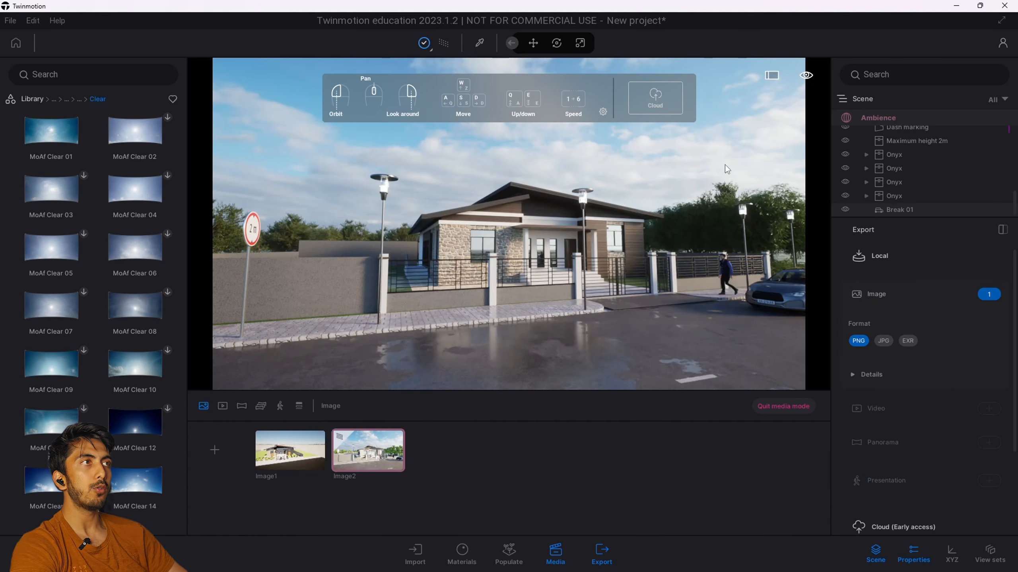
Step: Set the image export's refinement to High and enable Max lighting
scroll(895, 373, down, 1)
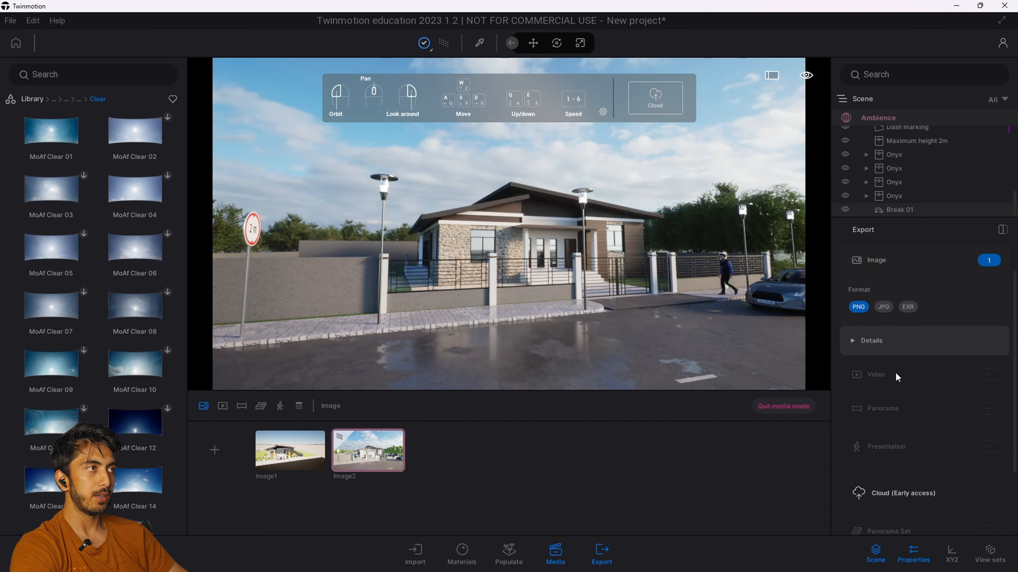
click(889, 340)
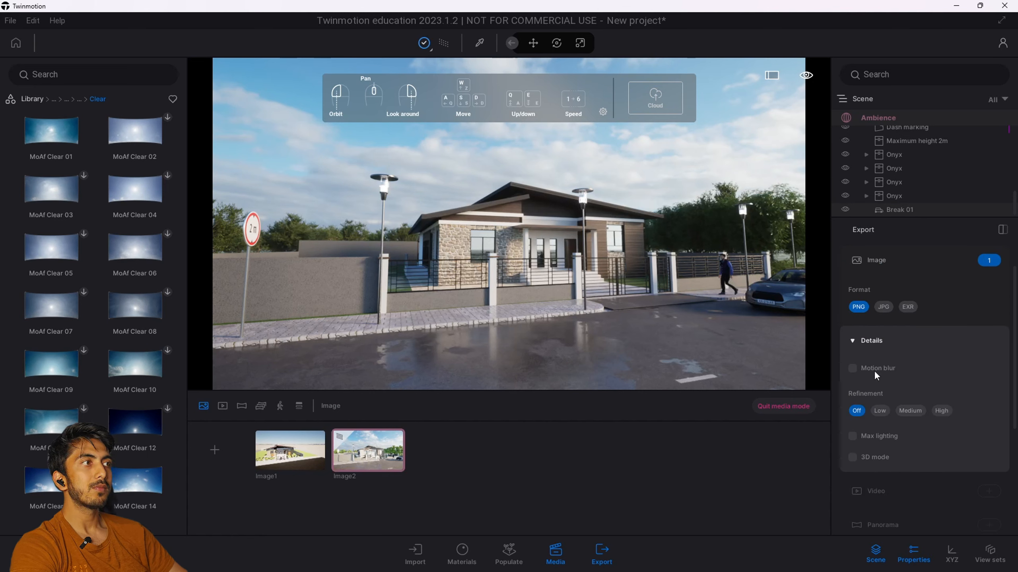
click(912, 413)
click(942, 411)
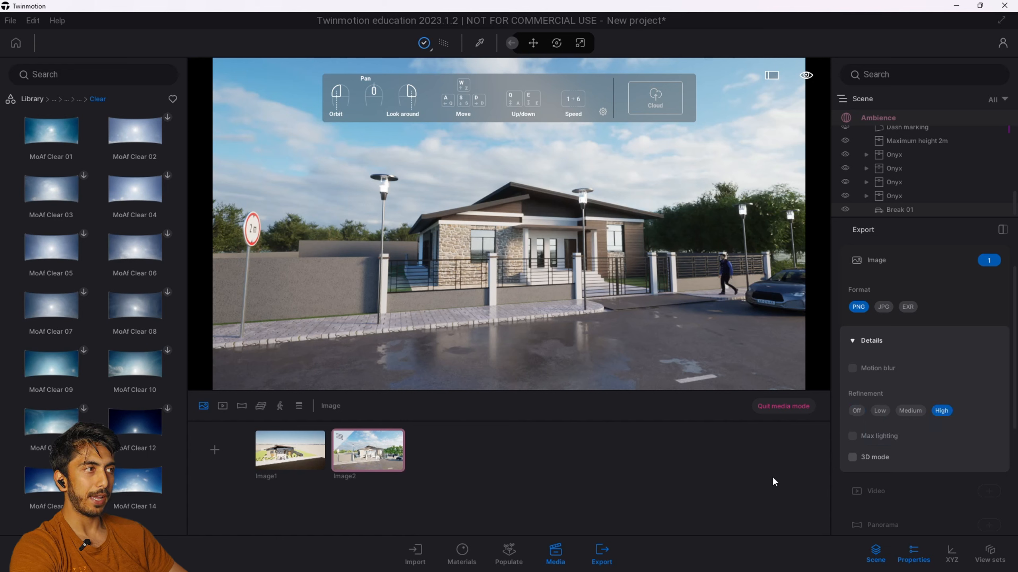
scroll(907, 402, down, 2)
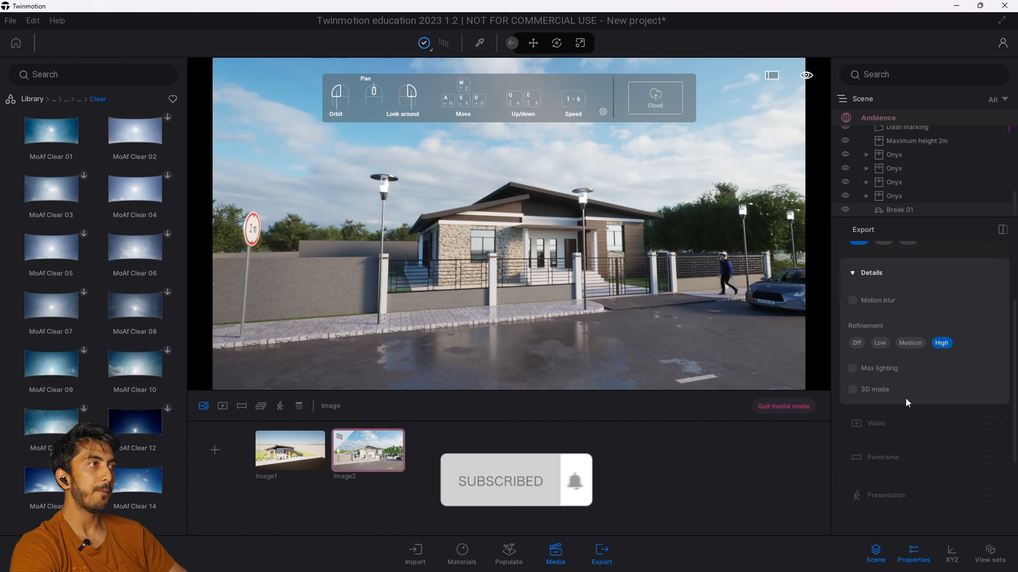
click(853, 368)
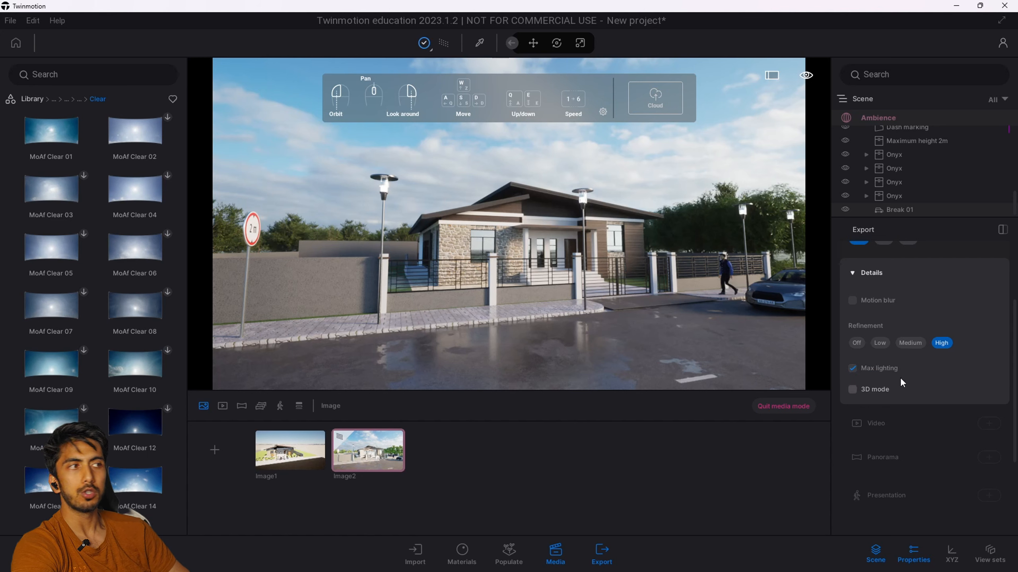
scroll(903, 381, down, 3)
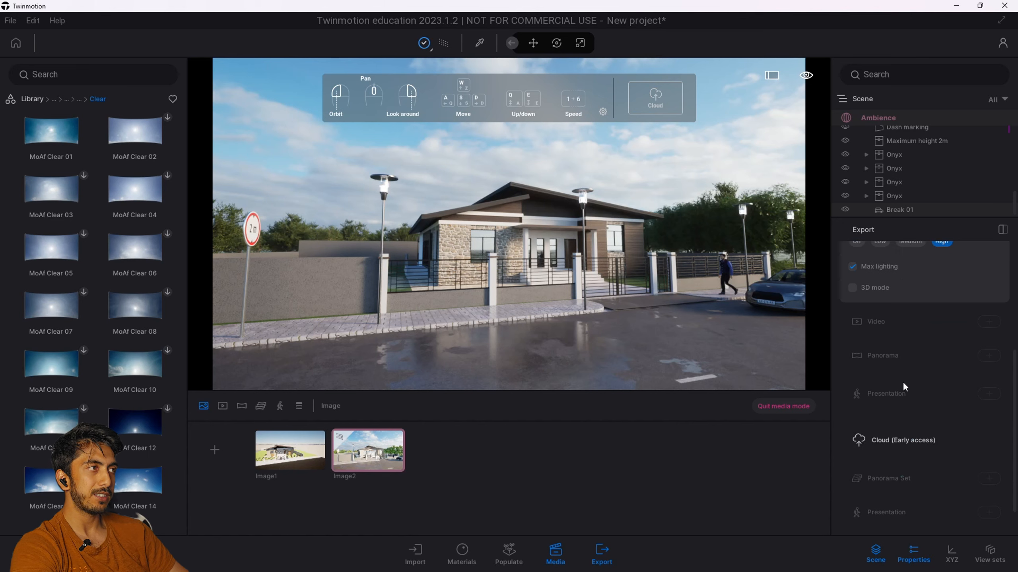